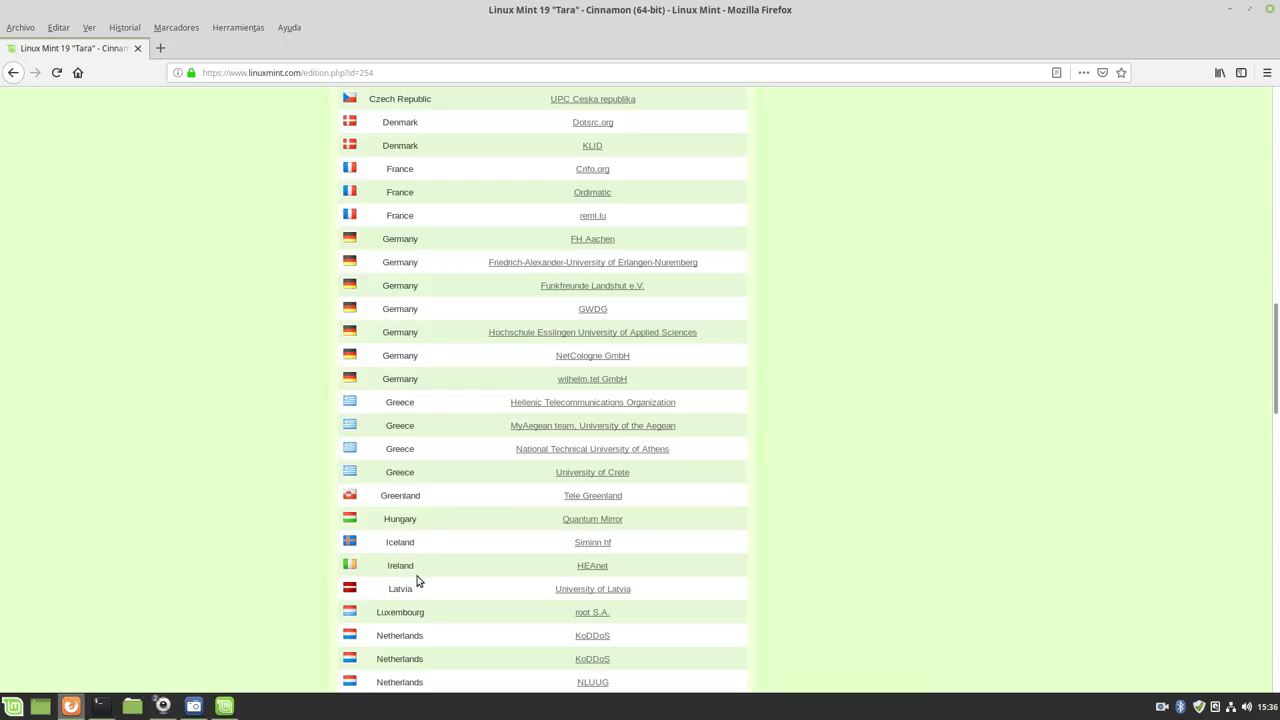
Copy the link address of Ireland's HEAnet download mirror and paste it into the address bar of a new browser tab
{"action": "right_click", "coordinate": [591, 572]}
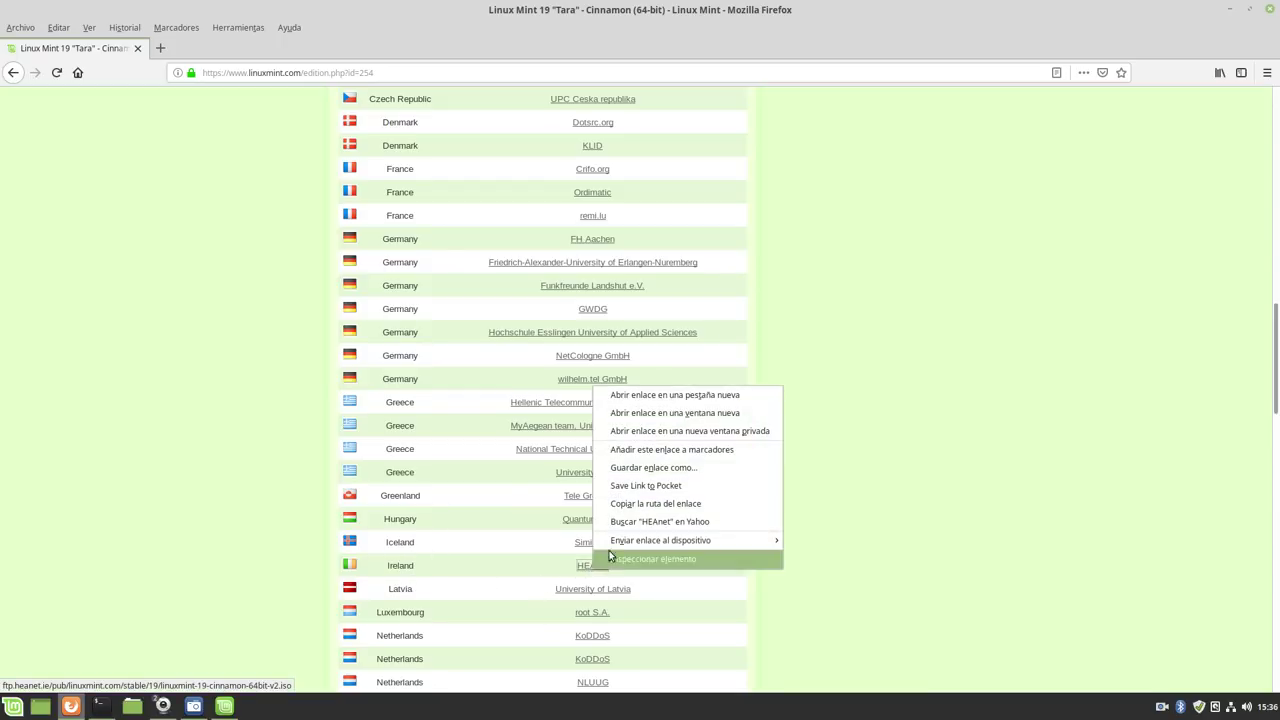
{"action": "left_click", "coordinate": [676, 505]}
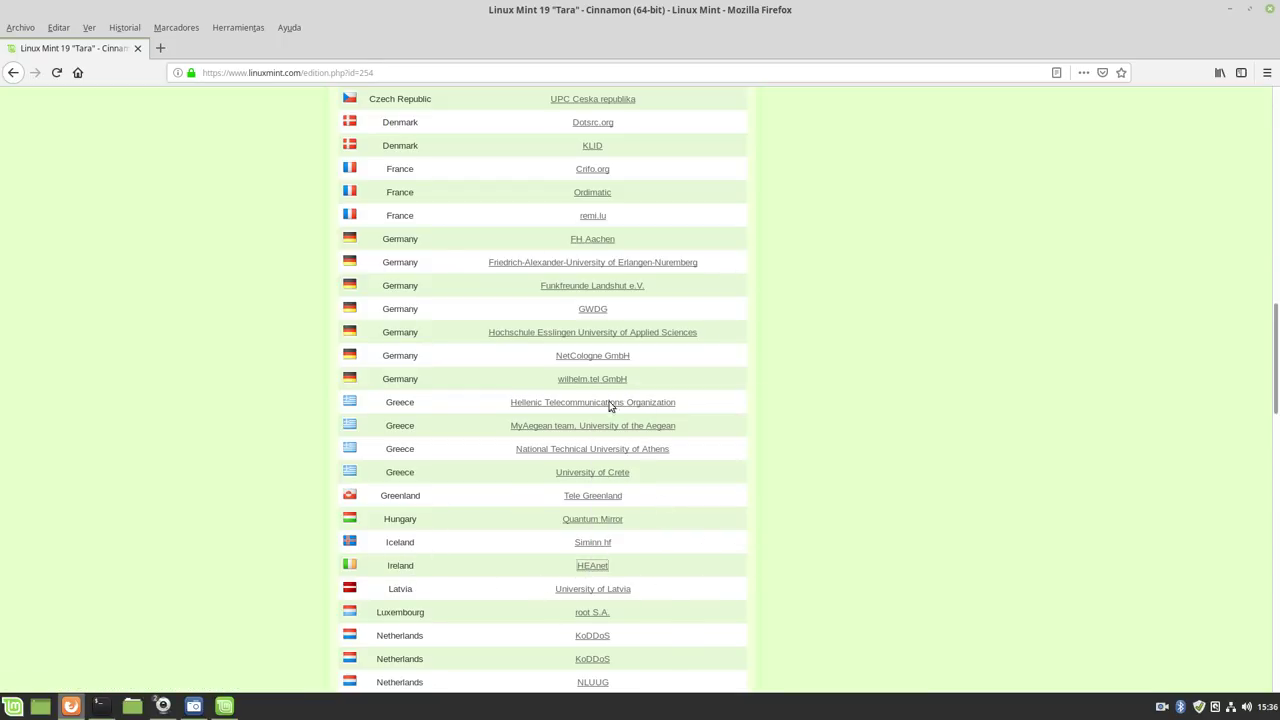
{"action": "left_click", "coordinate": [160, 48]}
{"action": "right_click", "coordinate": [249, 75]}
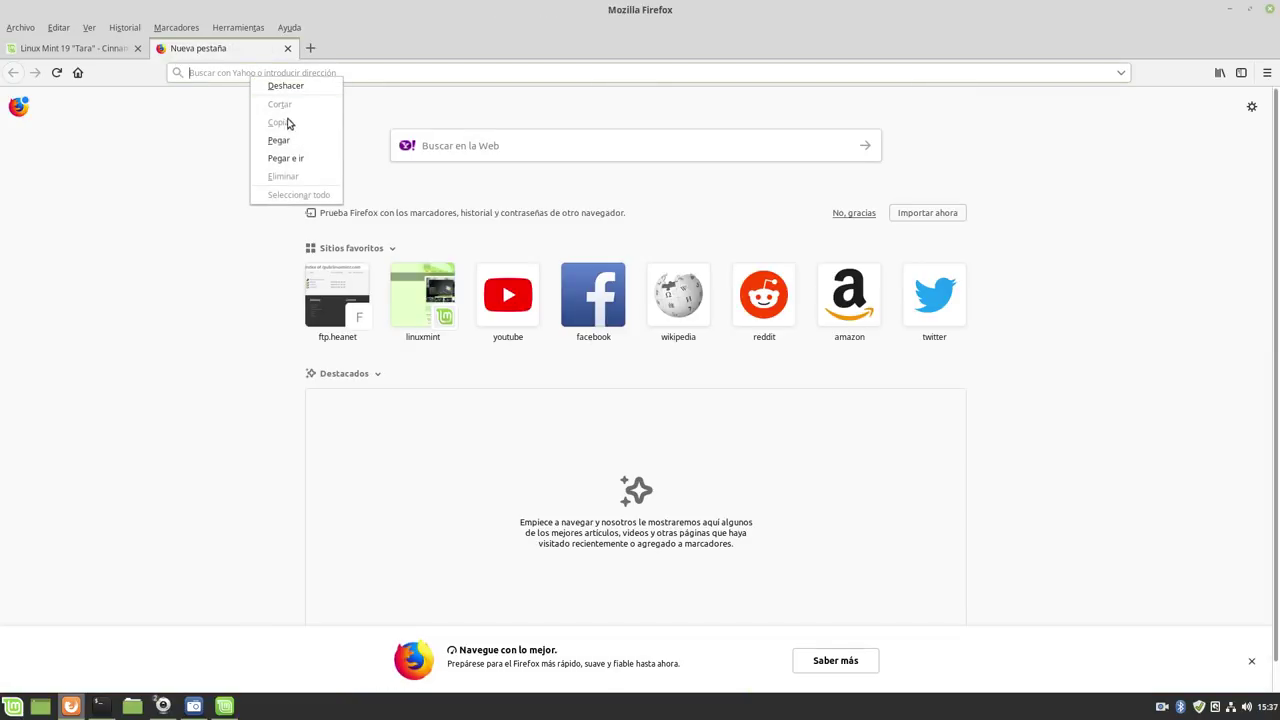
{"action": "left_click", "coordinate": [285, 137]}
{"action": "left_click", "coordinate": [520, 69]}
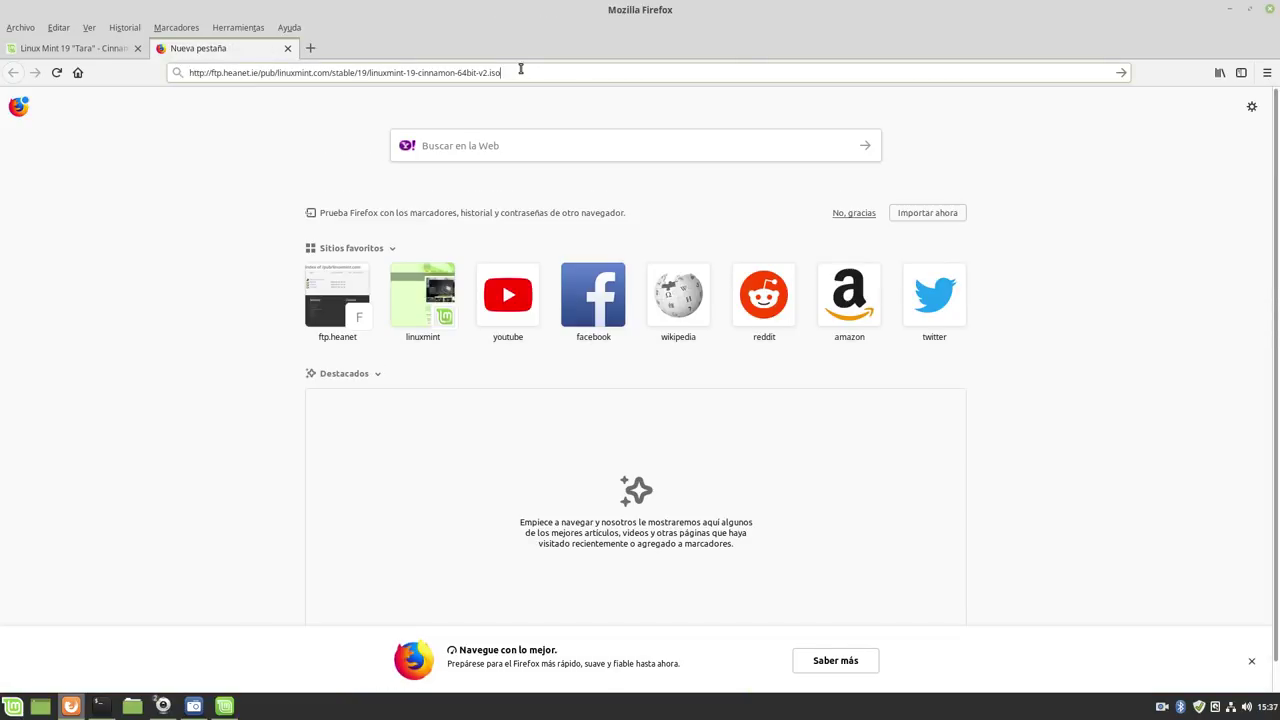
{"action": "key", "text": "BackSpace"}
{"action": "key", "text": "BackSpace"}
{"action": "key", "text": "BackSpace"}
{"action": "key", "text": "BackSpace"}
{"action": "key", "text": "BackSpace"}
{"action": "key", "text": "BackSpace"}
{"action": "key", "text": "BackSpace"}
{"action": "key", "text": "BackSpace"}
{"action": "key", "text": "BackSpace"}
{"action": "key", "text": "BackSpace"}
{"action": "key", "text": "BackSpace"}
{"action": "key", "text": "BackSpace"}
{"action": "key", "text": "BackSpace"}
{"action": "key", "text": "BackSpace"}
{"action": "key", "text": "BackSpace"}
{"action": "key", "text": "BackSpace"}
{"action": "key", "text": "BackSpace"}
{"action": "key", "text": "BackSpace"}
{"action": "key", "text": "BackSpace"}
{"action": "key", "text": "BackSpace"}
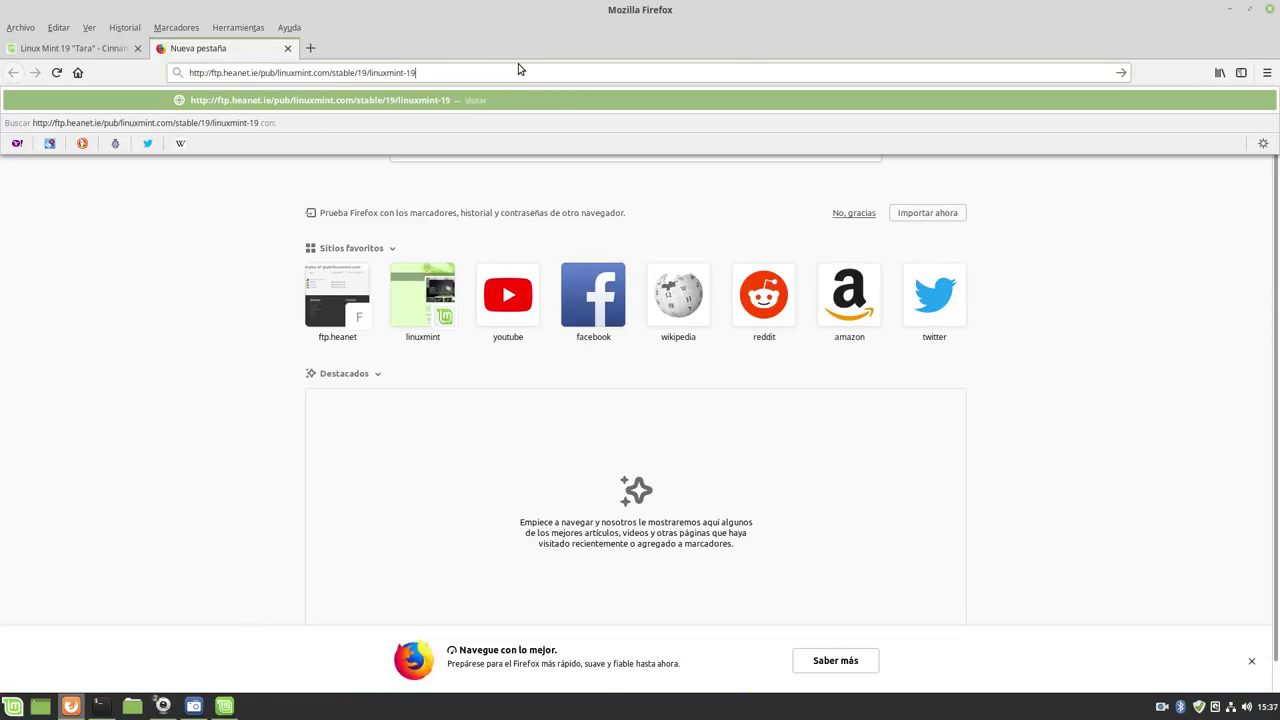
{"action": "key", "text": "BackSpace"}
{"action": "key", "text": "BackSpace"}
{"action": "key", "text": "BackSpace"}
{"action": "key", "text": "BackSpace"}
{"action": "key", "text": "BackSpace"}
{"action": "key", "text": "BackSpace"}
{"action": "key", "text": "BackSpace"}
{"action": "key", "text": "BackSpace"}
{"action": "key", "text": "BackSpace"}
{"action": "key", "text": "BackSpace"}
{"action": "key", "text": "BackSpace"}
{"action": "key", "text": "BackSpace"}
{"action": "key", "text": "BackSpace"}
{"action": "key", "text": "BackSpace"}
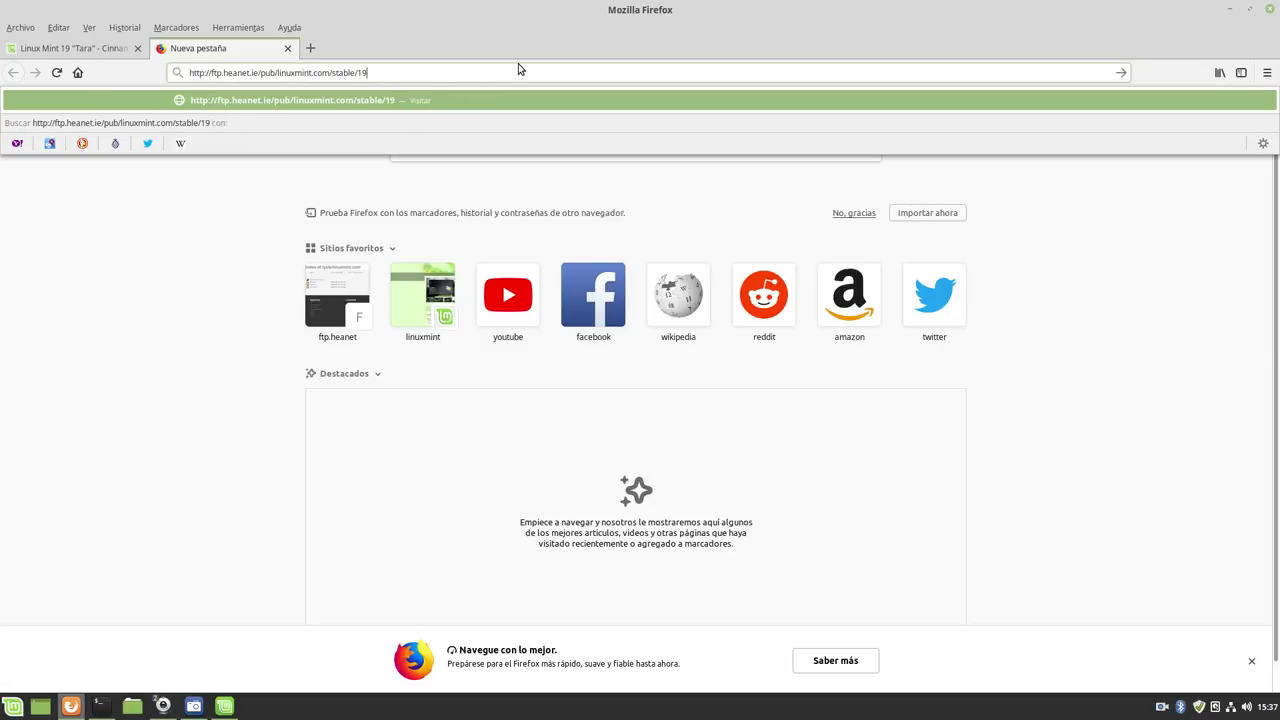
{"action": "key", "text": "BackSpace"}
{"action": "key", "text": "BackSpace"}
{"action": "key", "text": "BackSpace"}
{"action": "key", "text": "BackSpace"}
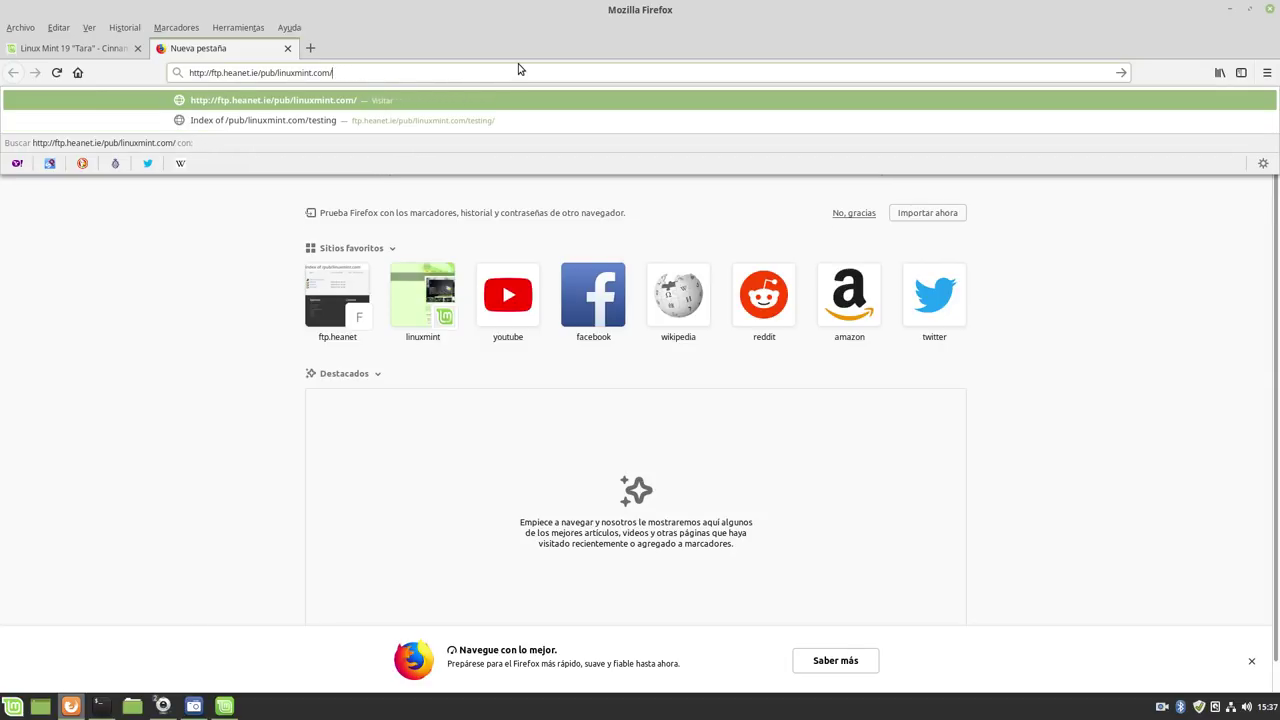
{"action": "key", "text": "Return"}
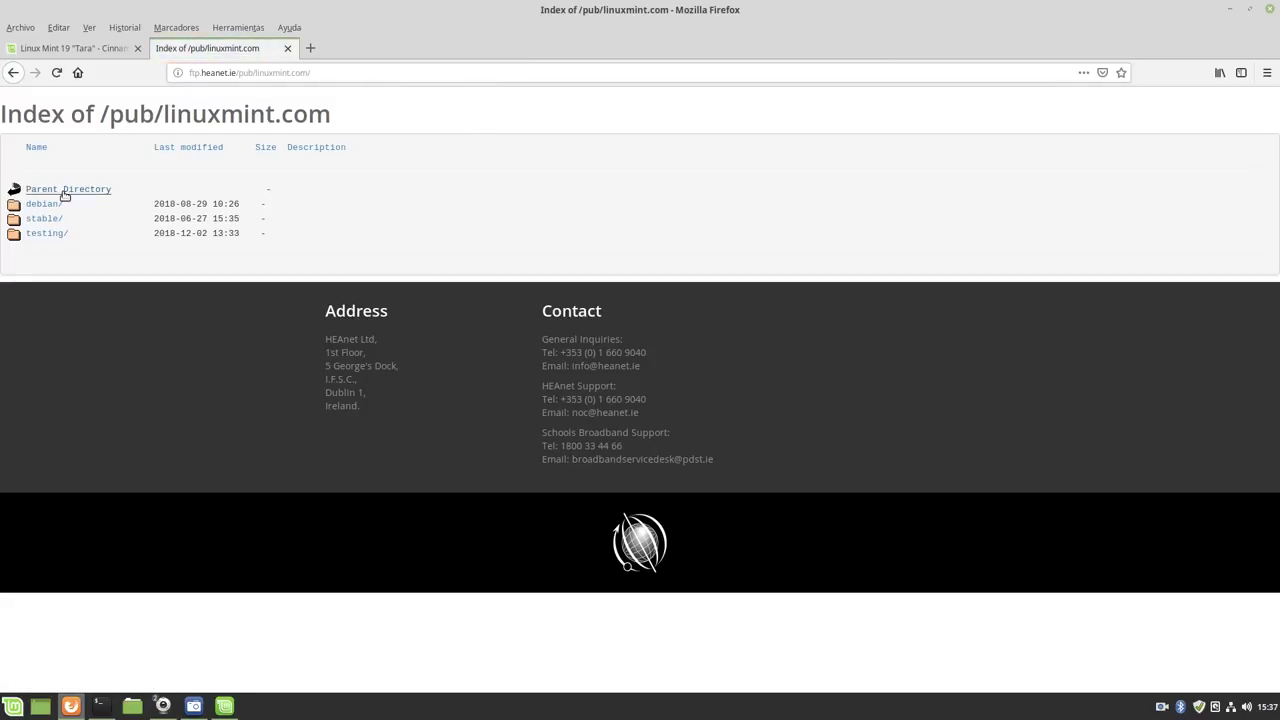
{"action": "left_click", "coordinate": [47, 233]}
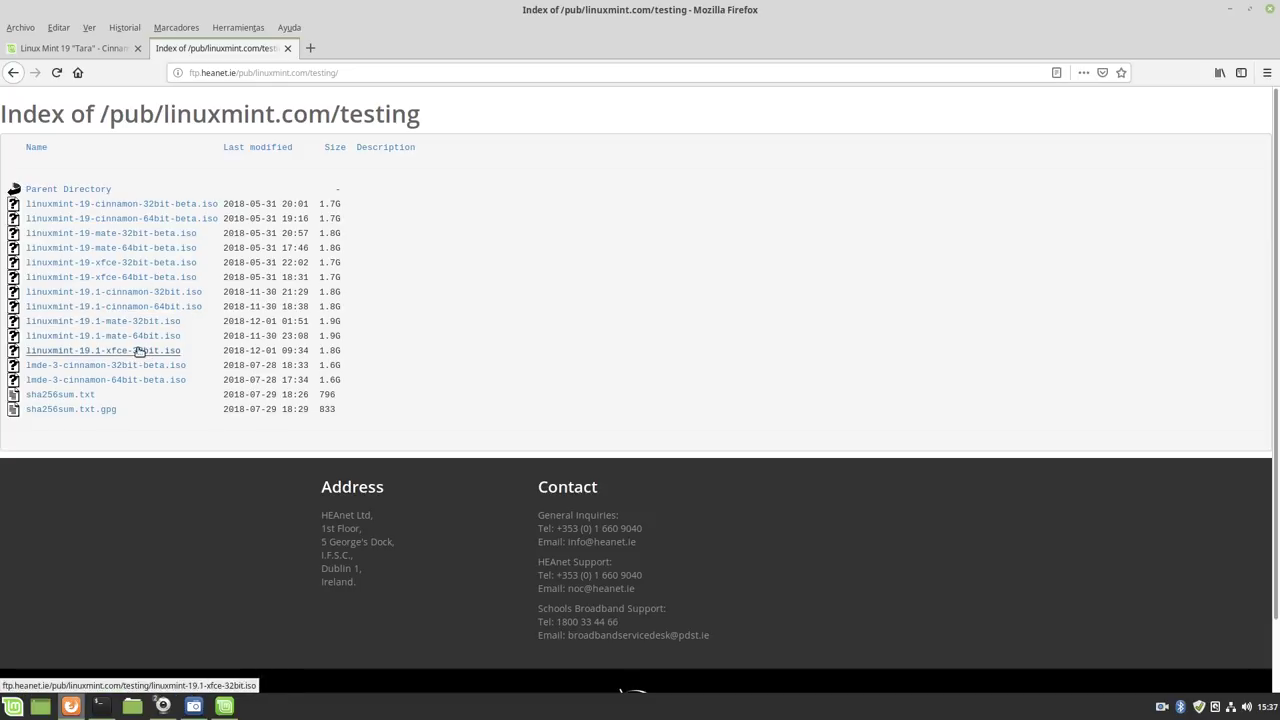
Open the Monthly News – November 2018 post from the Linux Mint home page and return to the HEAnet testing index
{"action": "left_click", "coordinate": [75, 48]}
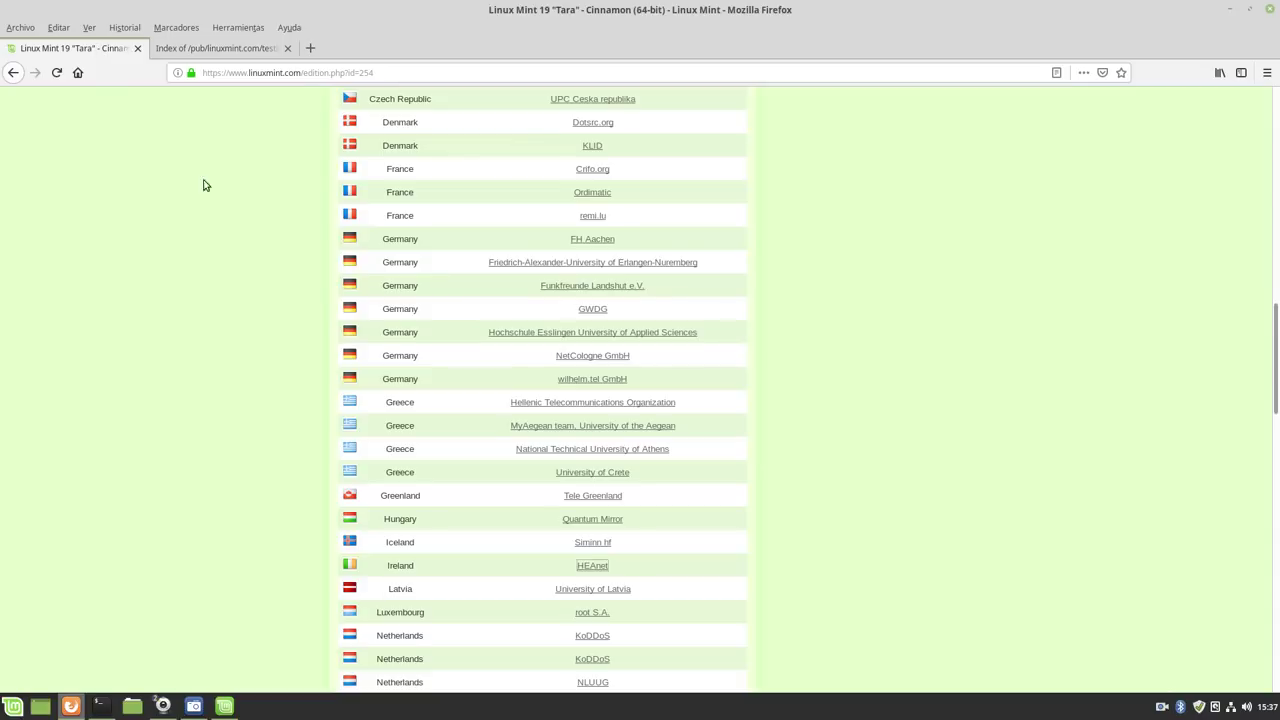
{"action": "scroll", "coordinate": [322, 328], "scroll_direction": "up", "scroll_amount": 10}
{"action": "scroll", "coordinate": [320, 331], "scroll_direction": "up", "scroll_amount": 1}
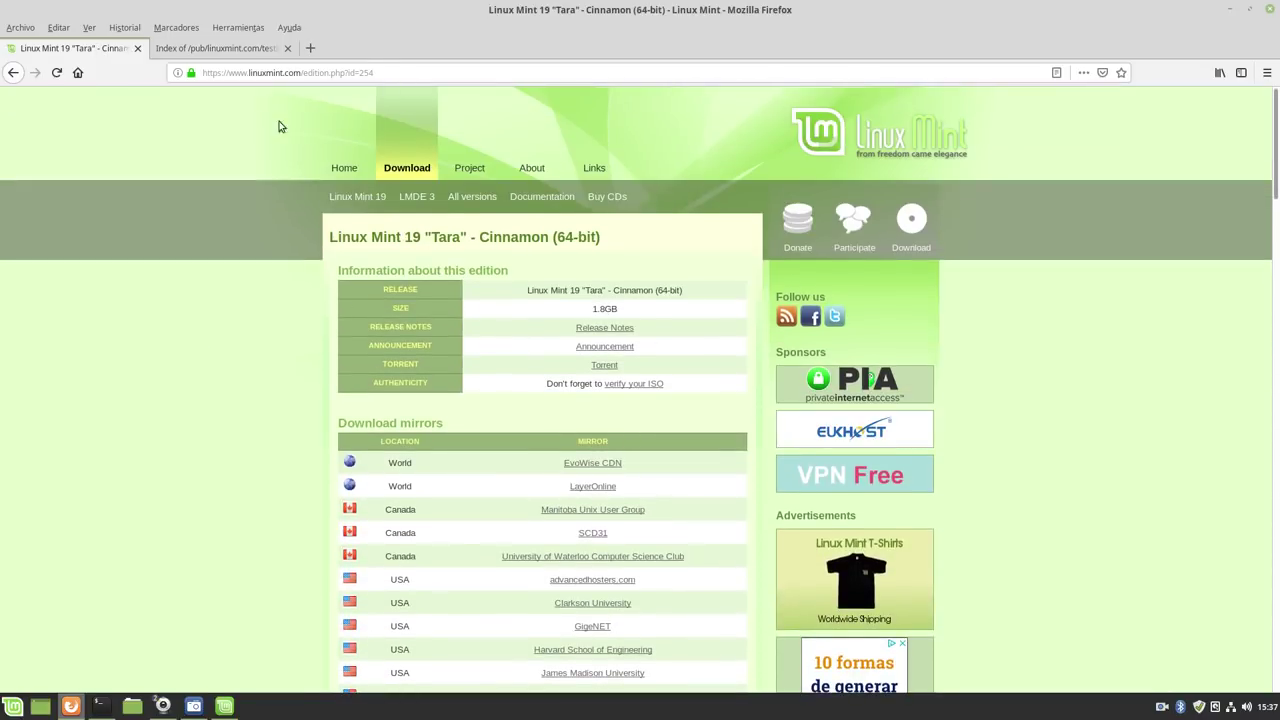
{"action": "left_click", "coordinate": [16, 74]}
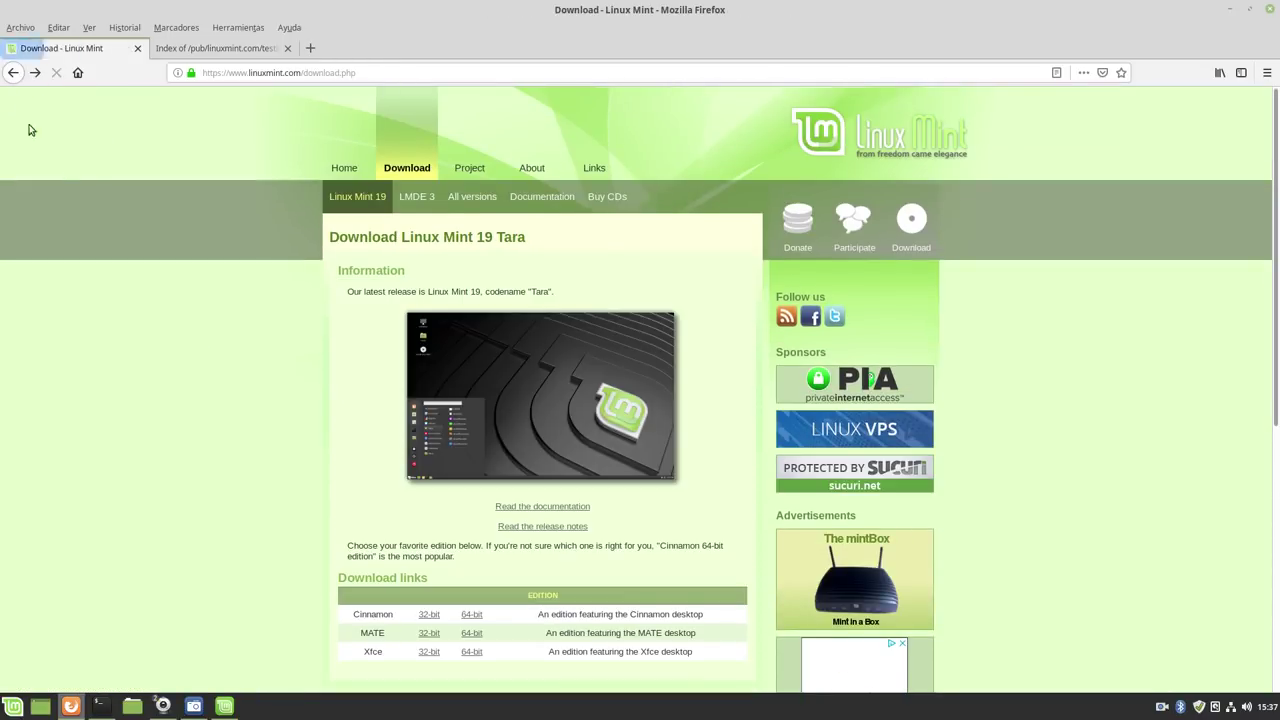
{"action": "left_click", "coordinate": [344, 169]}
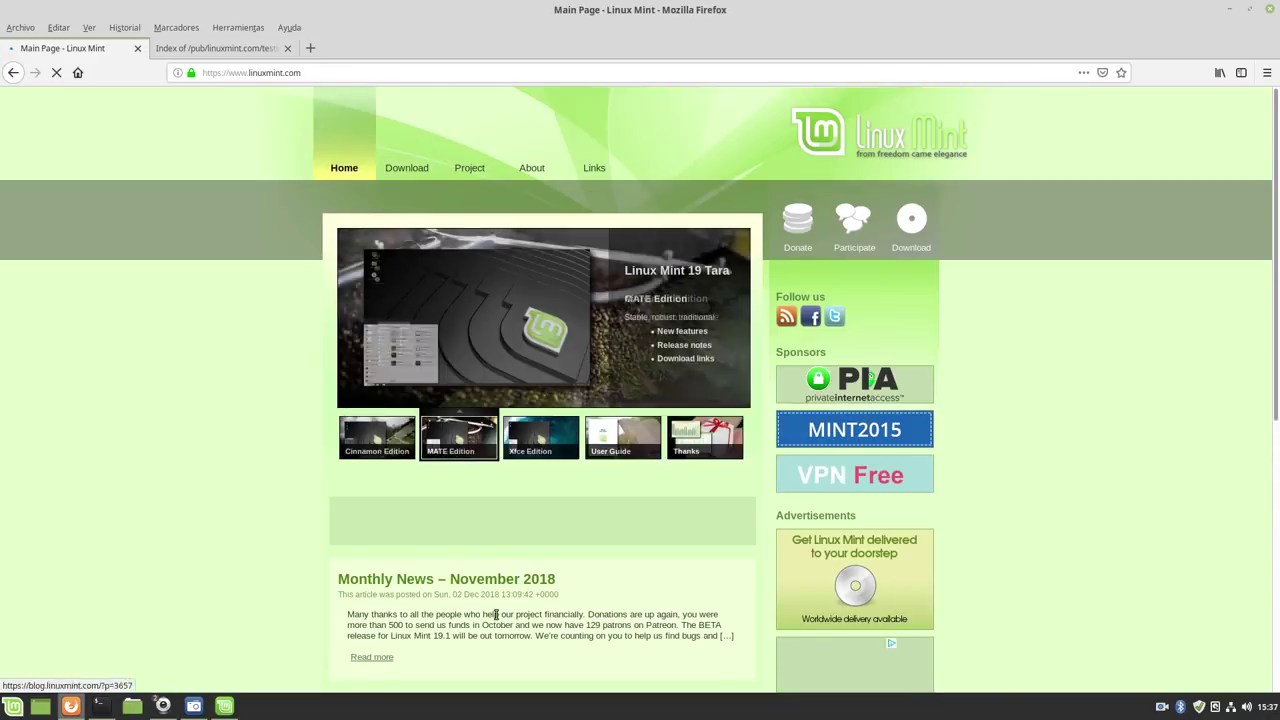
{"action": "left_click", "coordinate": [490, 577]}
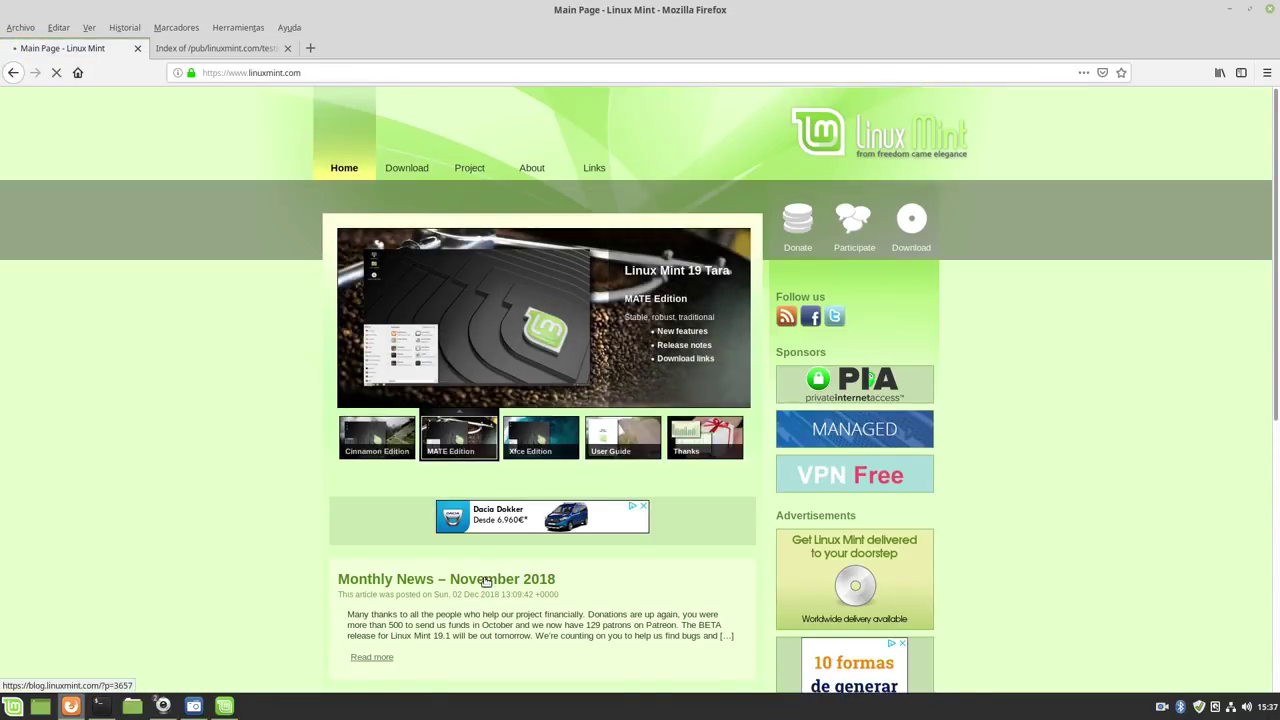
{"action": "left_click", "coordinate": [215, 48]}
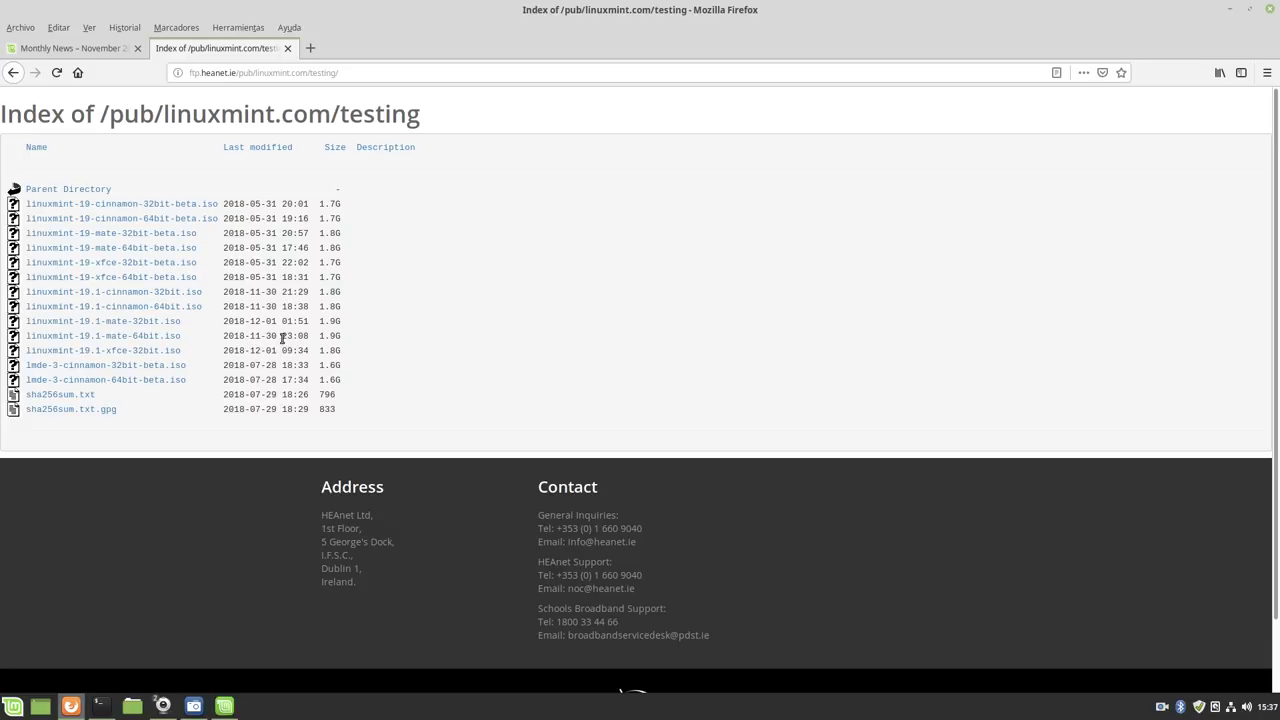
Minimize the browser, bring up the Linux Mint welcome window and move it closer to the desktop's upper-left corner
{"action": "left_click", "coordinate": [1229, 9]}
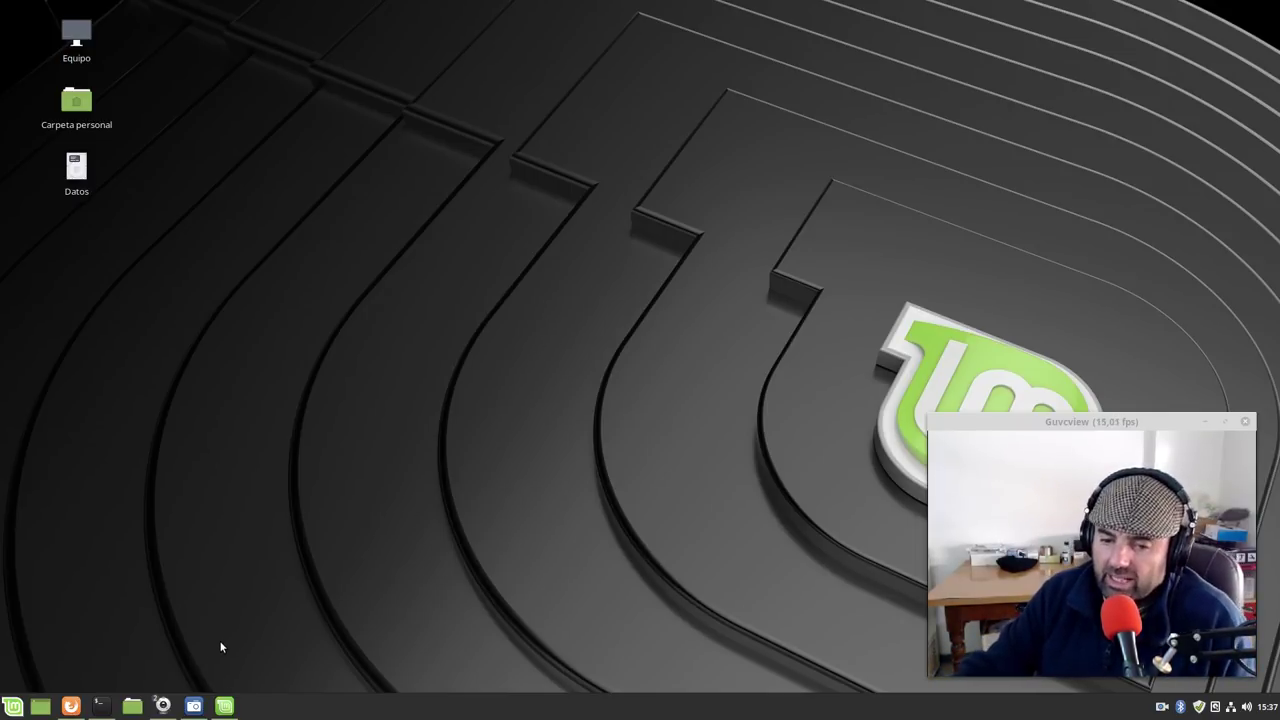
{"action": "left_click", "coordinate": [225, 706]}
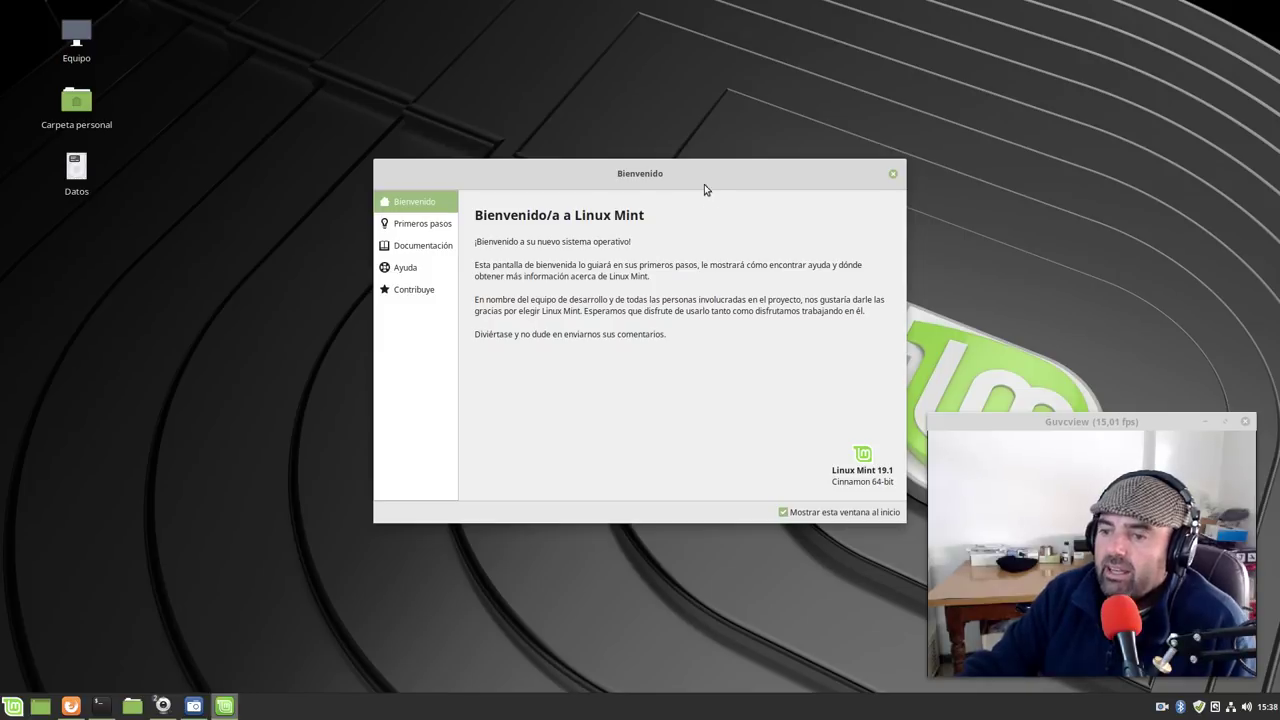
{"action": "left_click_drag", "start_coordinate": [704, 185], "coordinate": [482, 96]}
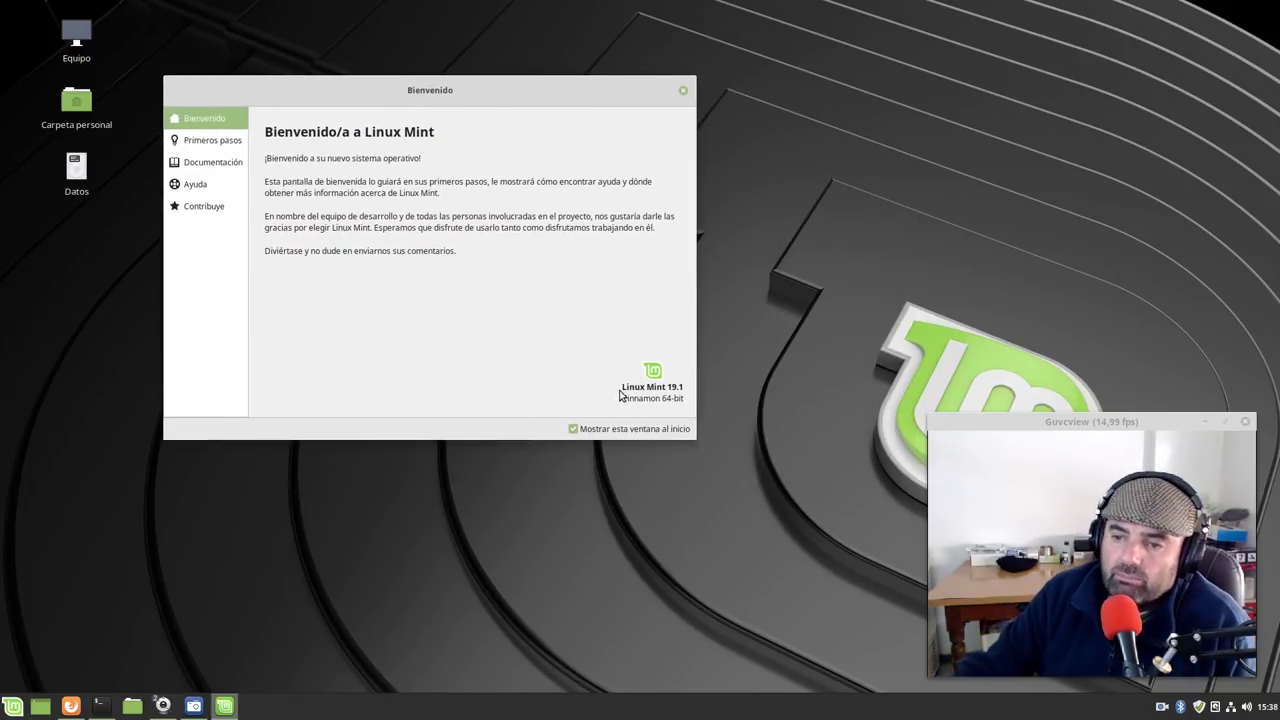
Review the Primeros pasos section of the welcome window from Instantáneas del sistema down to Ajustes del sistema
{"action": "left_click", "coordinate": [231, 145]}
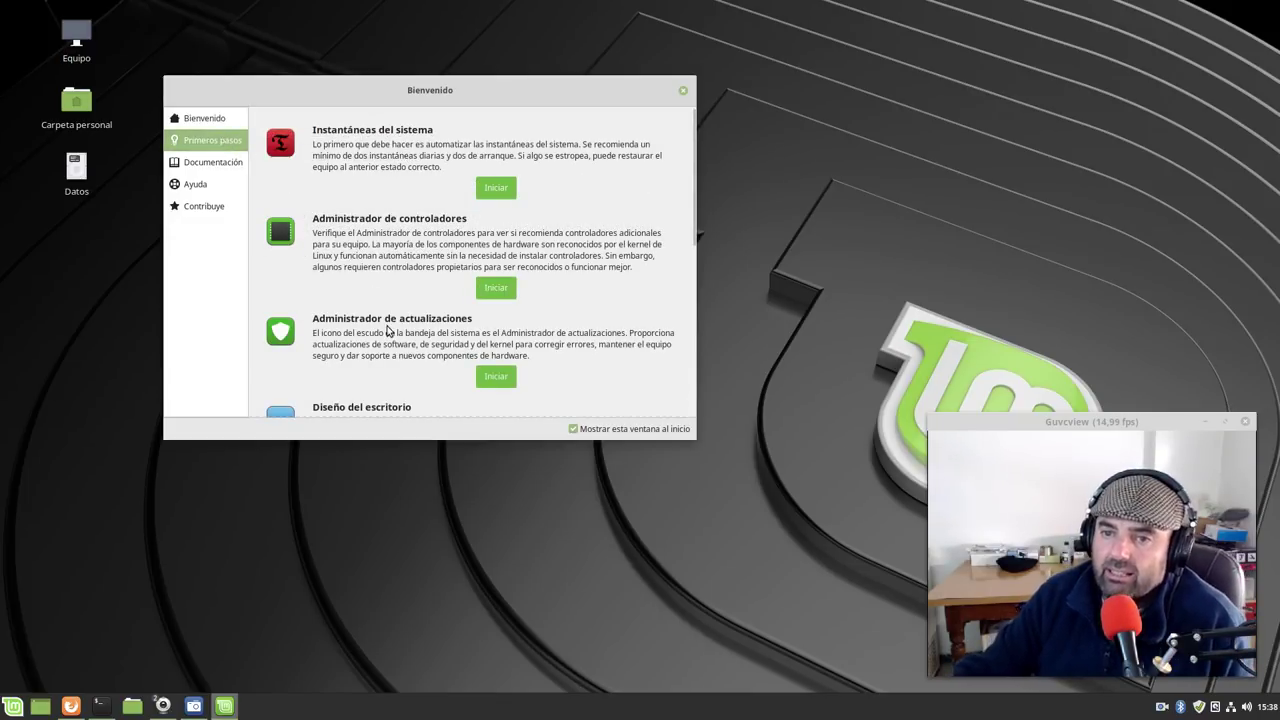
{"action": "scroll", "coordinate": [408, 290], "scroll_direction": "down", "scroll_amount": 3}
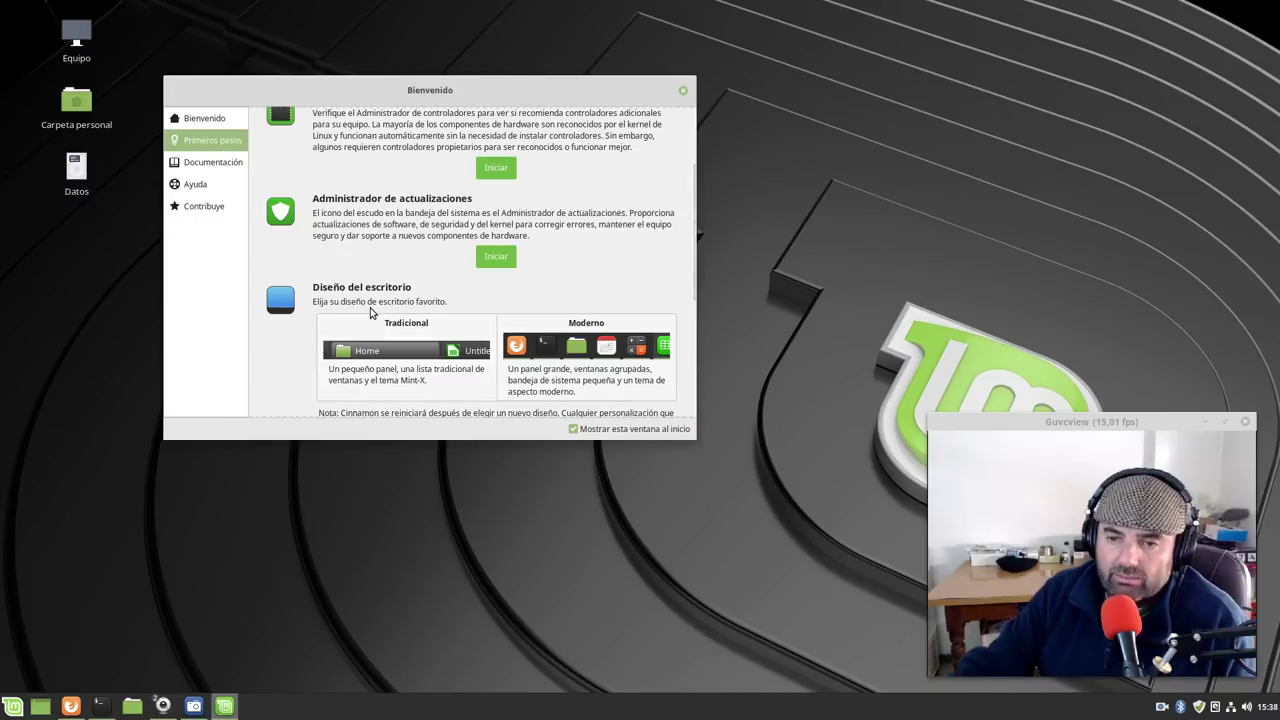
{"action": "scroll", "coordinate": [371, 313], "scroll_direction": "down", "scroll_amount": 2}
{"action": "scroll", "coordinate": [371, 313], "scroll_direction": "down", "scroll_amount": 1}
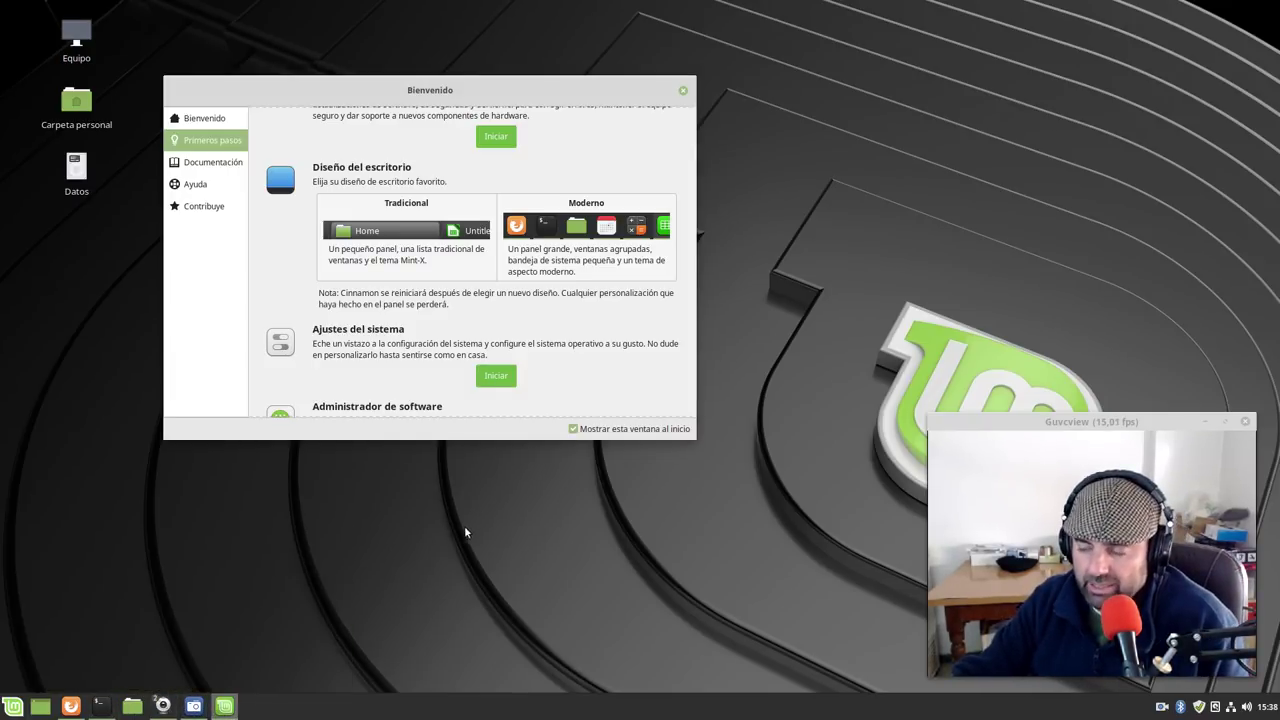
Minimize and restore the welcome window, shift it slightly and enlarge it to fit more of the Primeros pasos list
{"action": "left_click", "coordinate": [228, 706]}
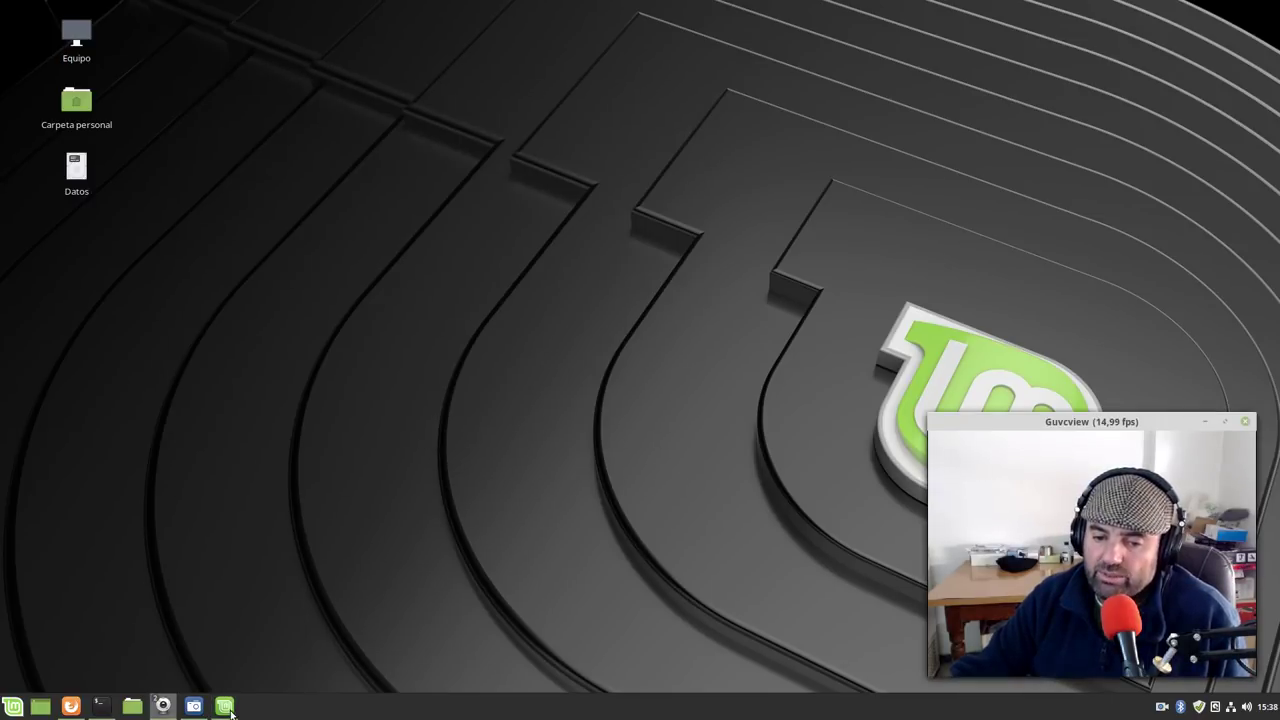
{"action": "left_click", "coordinate": [225, 706]}
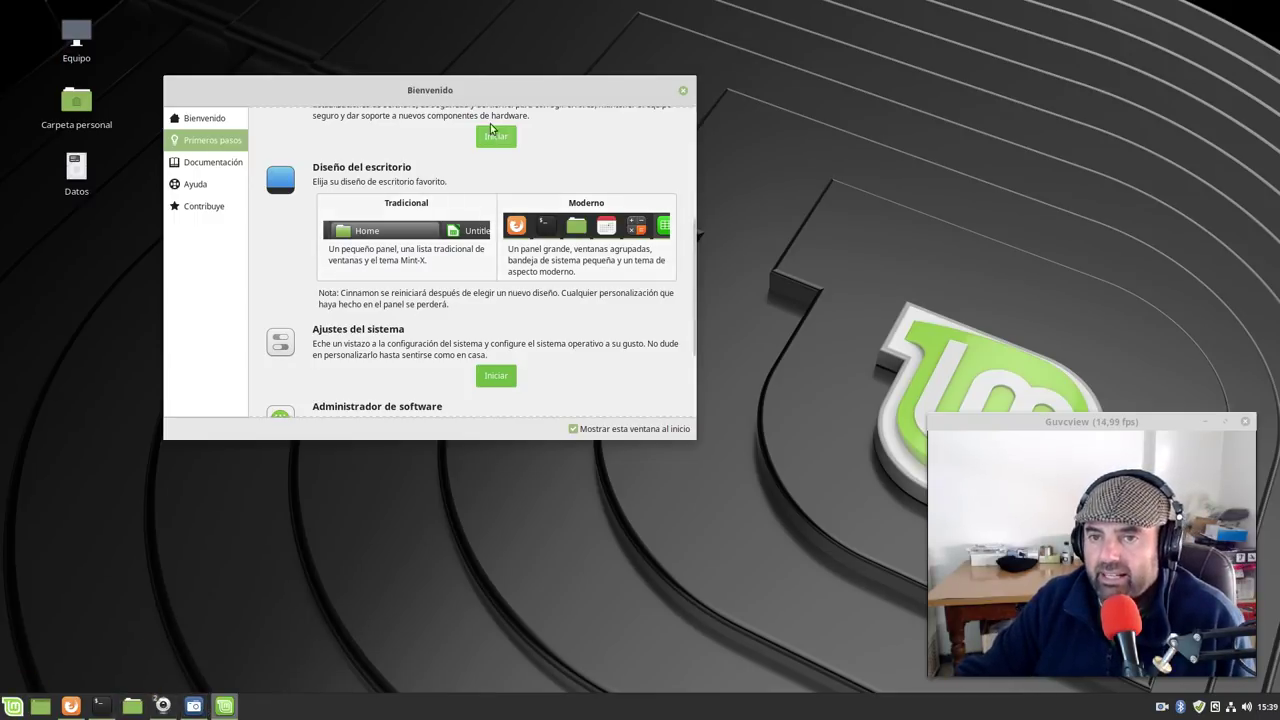
{"action": "left_click_drag", "start_coordinate": [505, 90], "coordinate": [547, 76]}
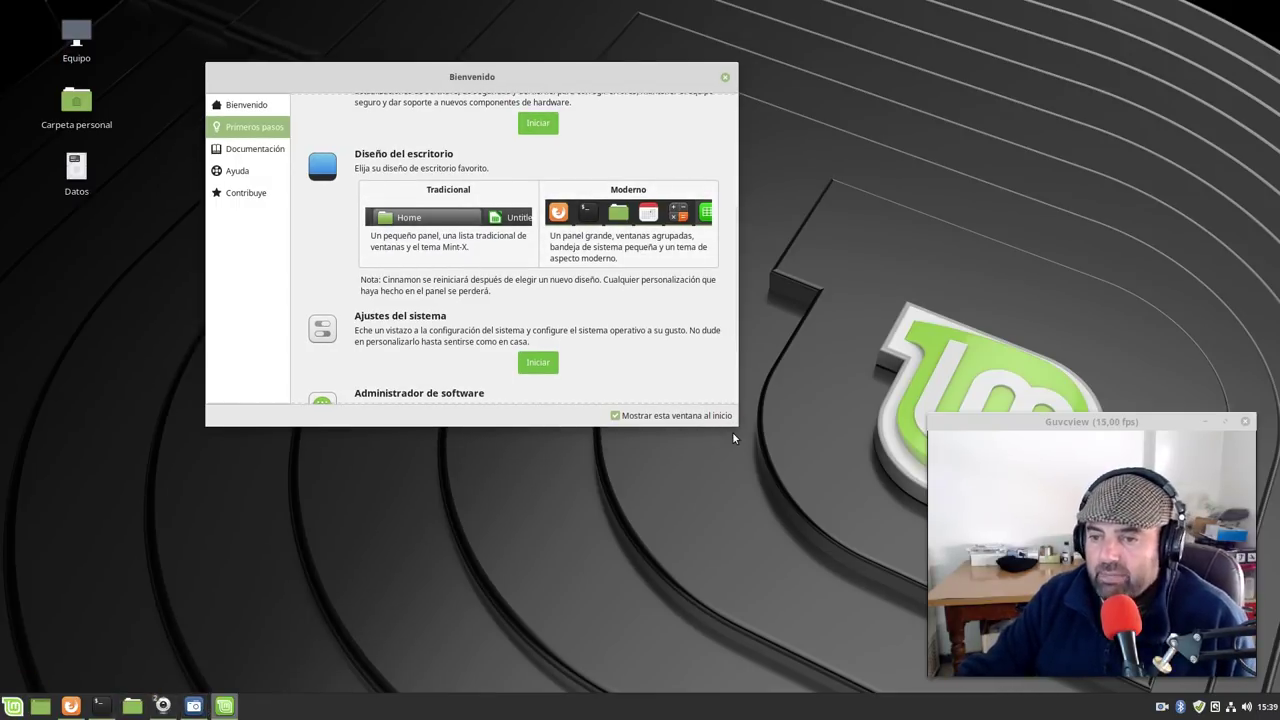
{"action": "left_click_drag", "start_coordinate": [737, 425], "coordinate": [799, 536]}
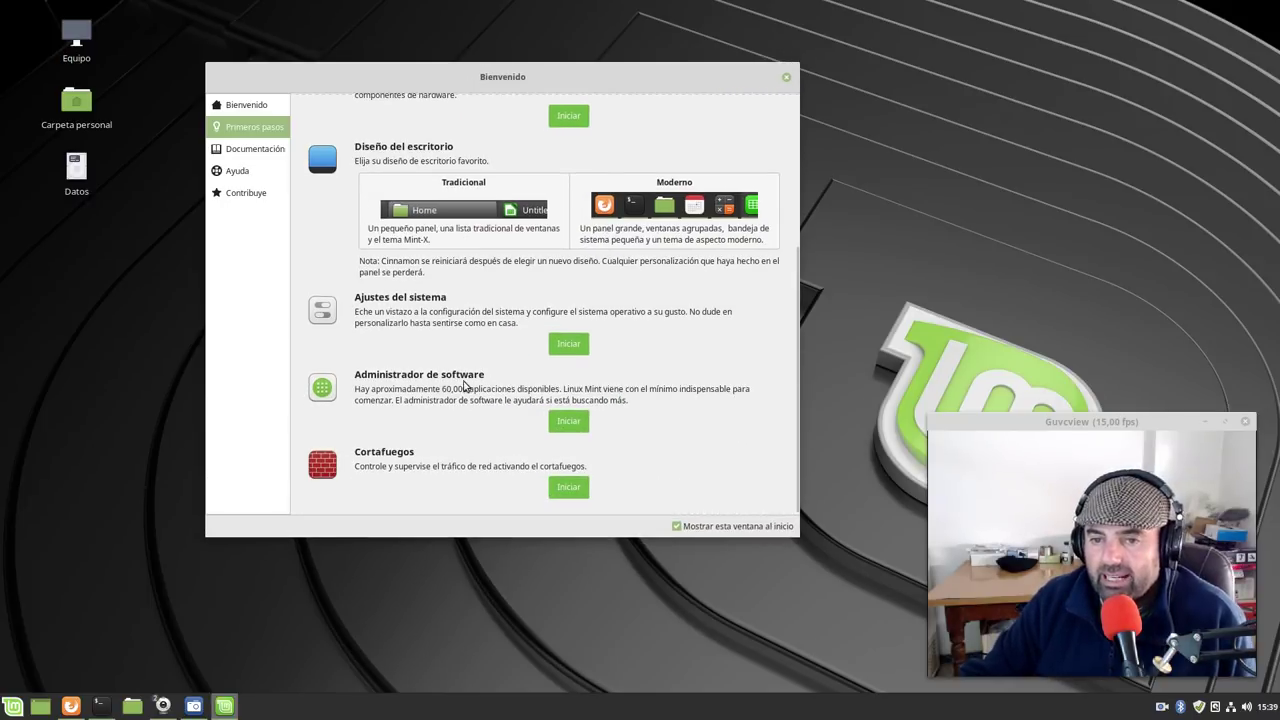
Look through the Primeros pasos, Documentación and Contribuye sections, and close the welcome window
{"action": "scroll", "coordinate": [433, 408], "scroll_direction": "up", "scroll_amount": 5}
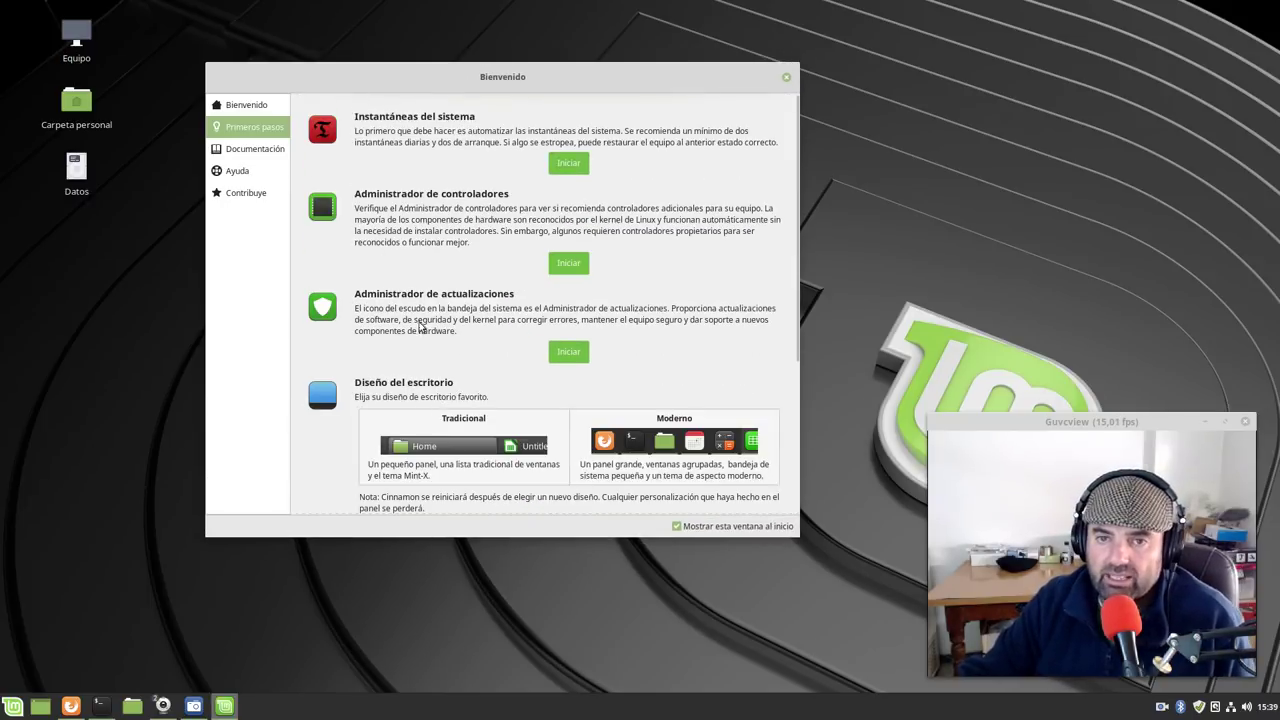
{"action": "left_click", "coordinate": [272, 152]}
{"action": "left_click", "coordinate": [258, 196]}
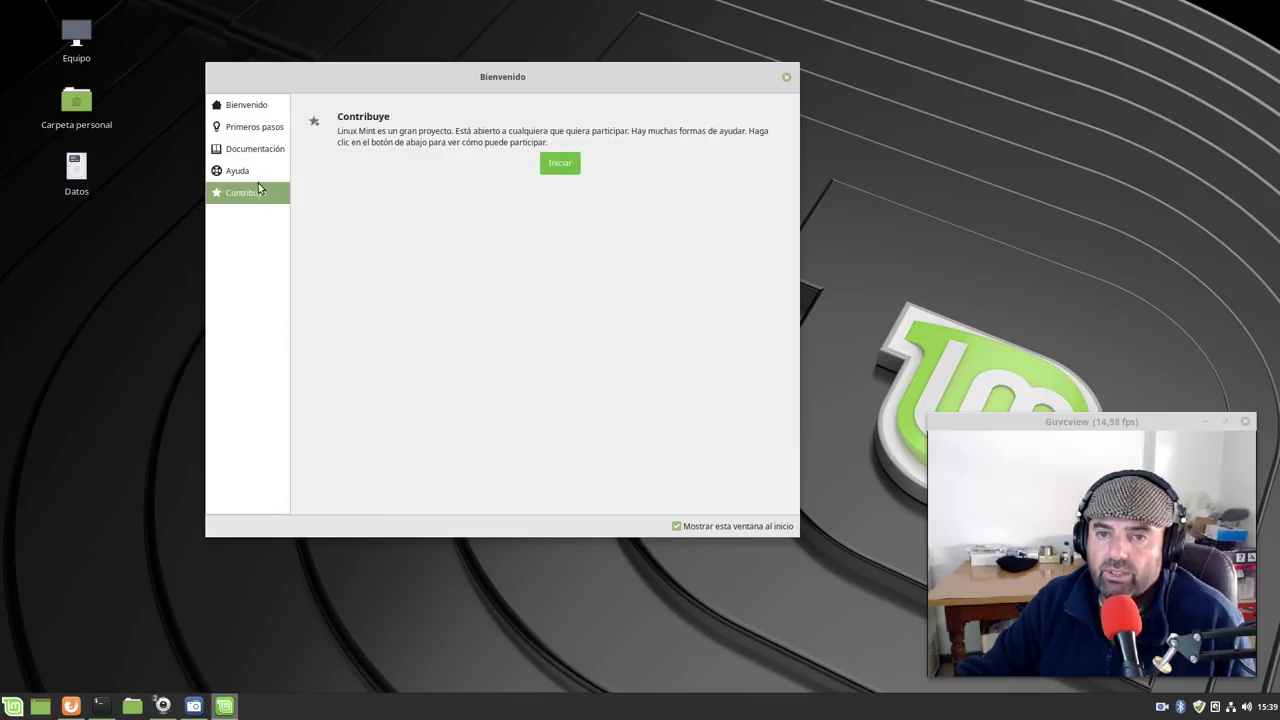
{"action": "left_click", "coordinate": [243, 126]}
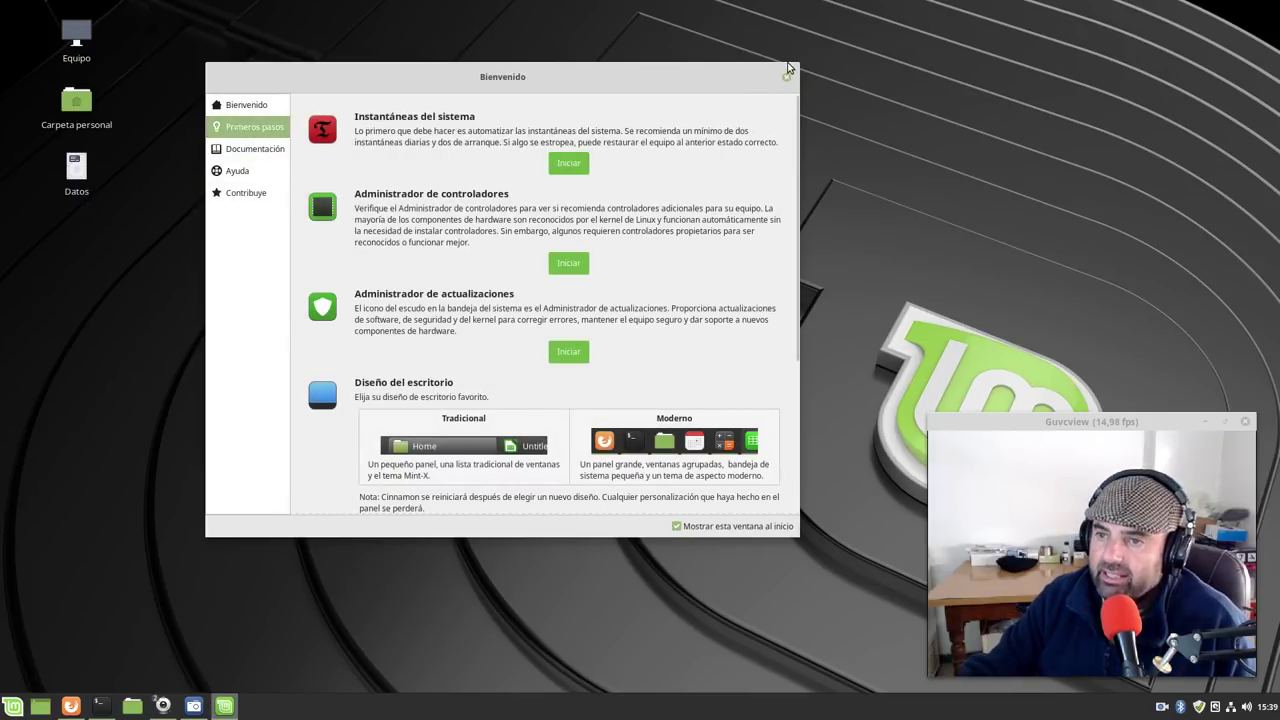
{"action": "left_click", "coordinate": [786, 79]}
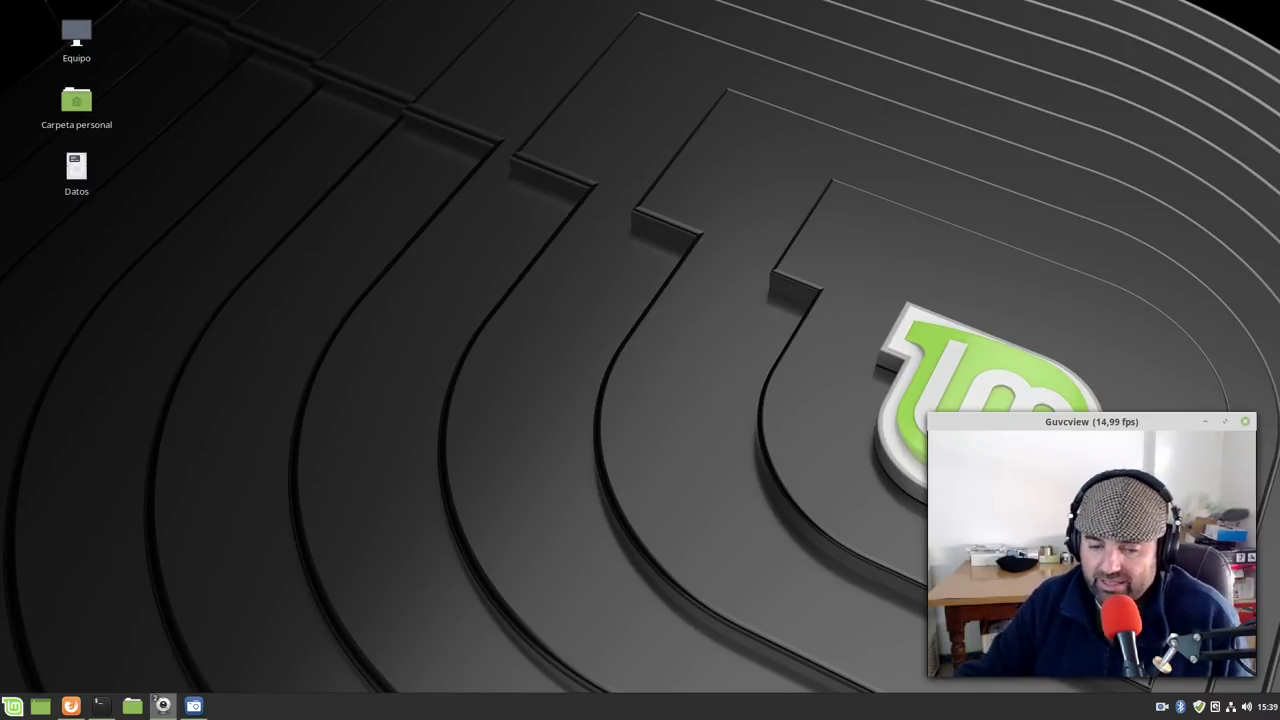
Open Configuración del sistema, move its window away from the webcam view and open the Panel settings
{"action": "left_click", "coordinate": [12, 706]}
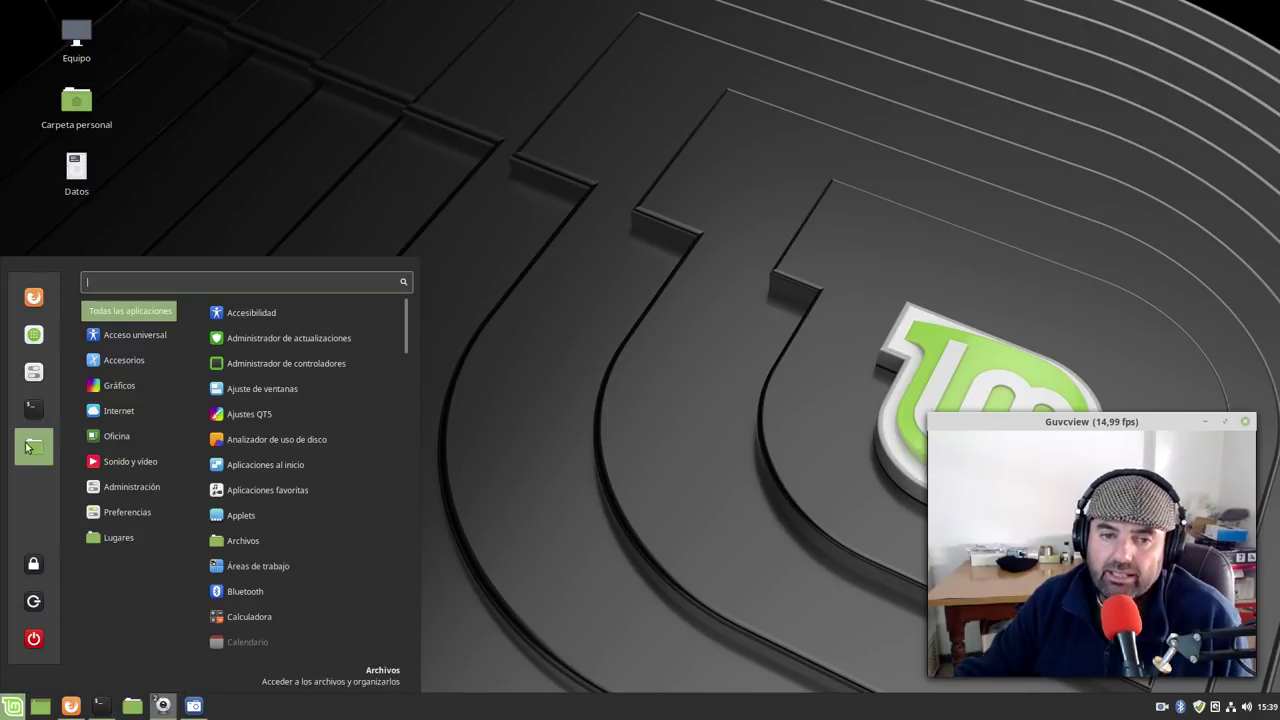
{"action": "left_click", "coordinate": [33, 371]}
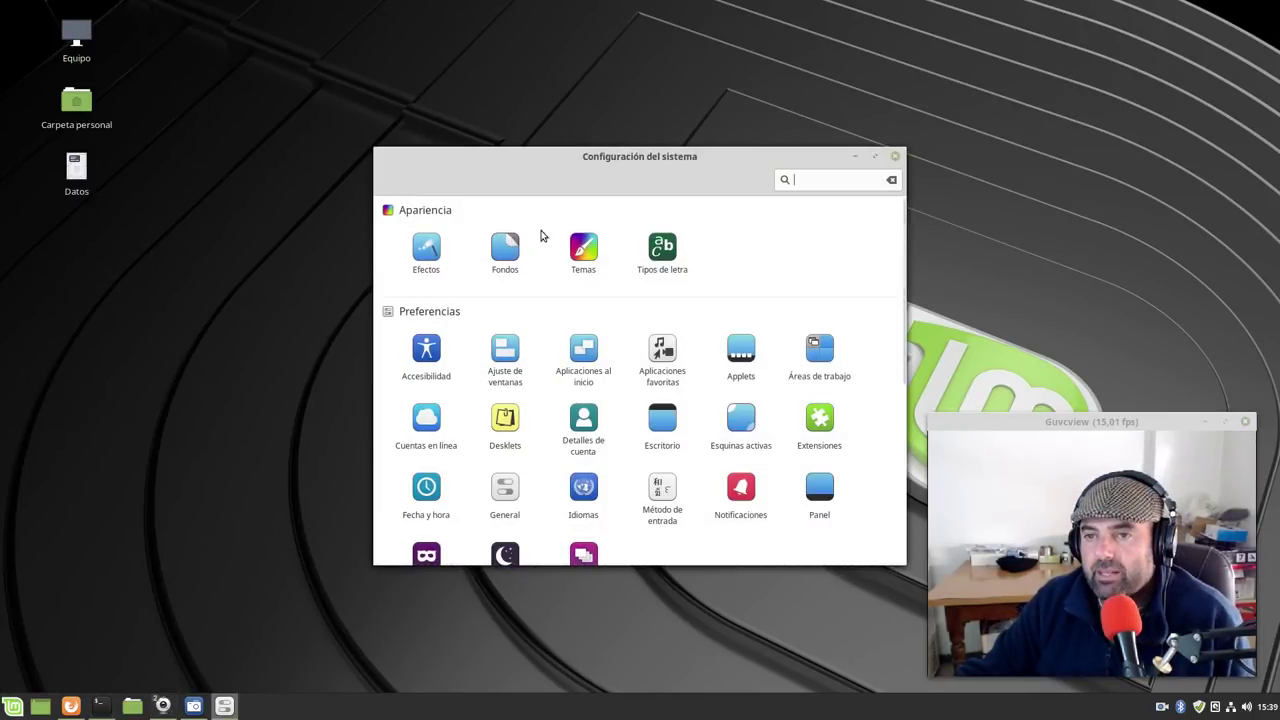
{"action": "left_click_drag", "start_coordinate": [502, 173], "coordinate": [372, 132]}
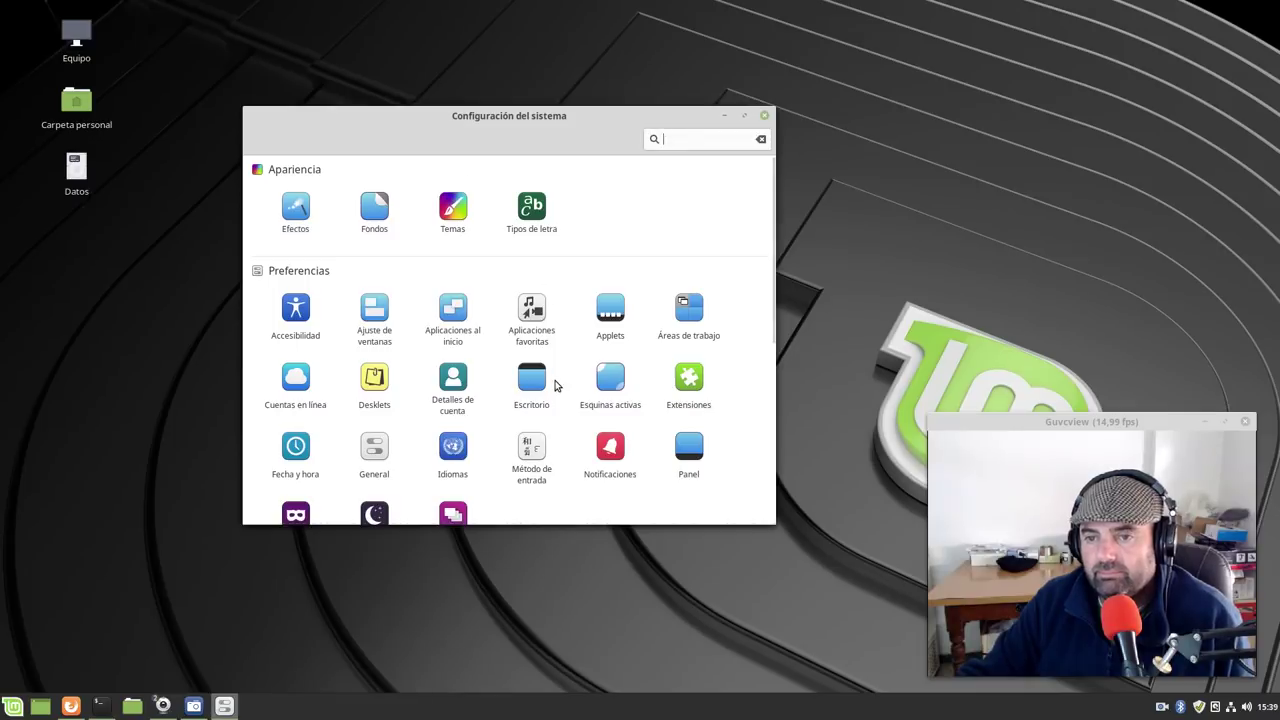
{"action": "scroll", "coordinate": [520, 380], "scroll_direction": "down", "scroll_amount": 4}
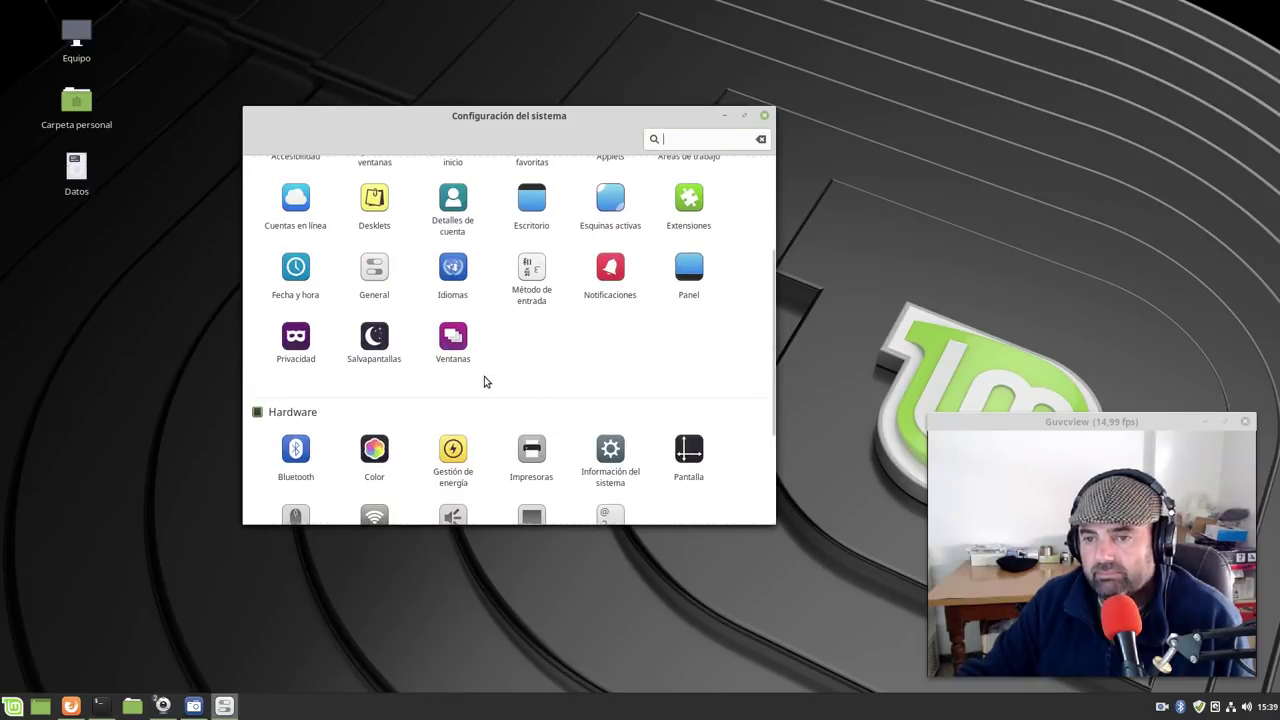
{"action": "left_click", "coordinate": [689, 276]}
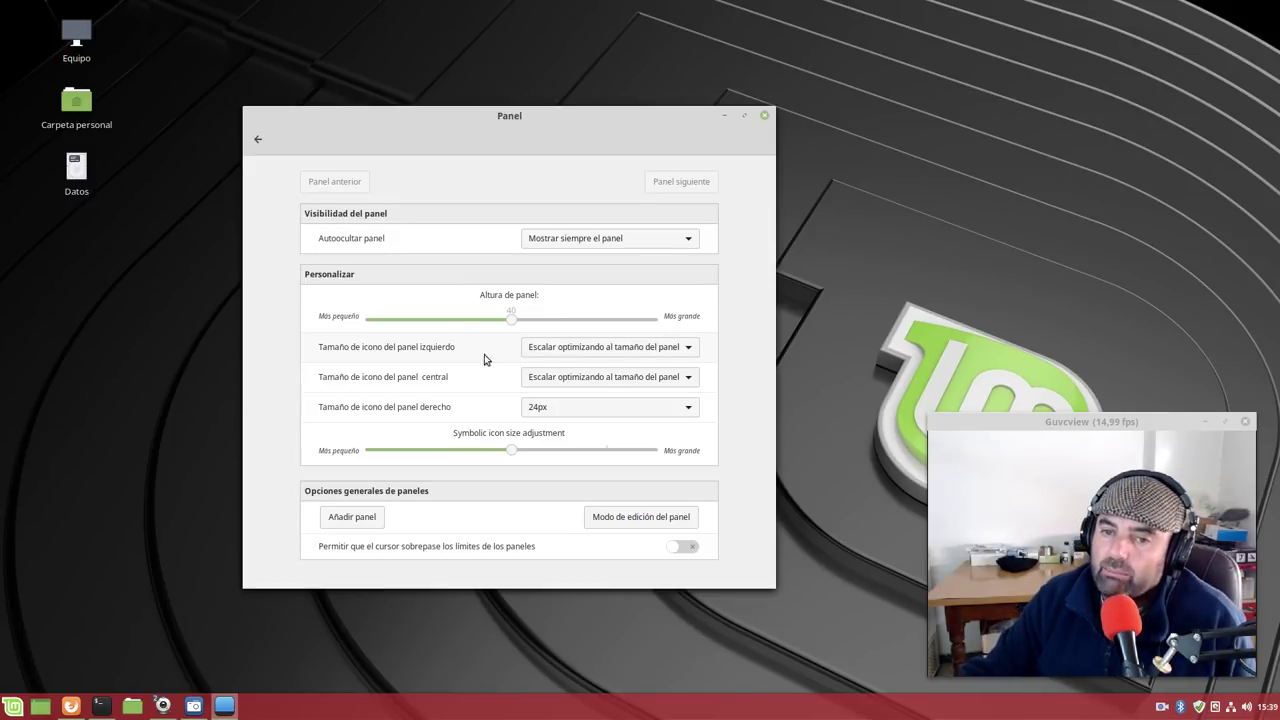
Try icon sizes of 32px, 22px and 48px for the left part of the panel, ending at 22px
{"action": "left_click", "coordinate": [622, 358]}
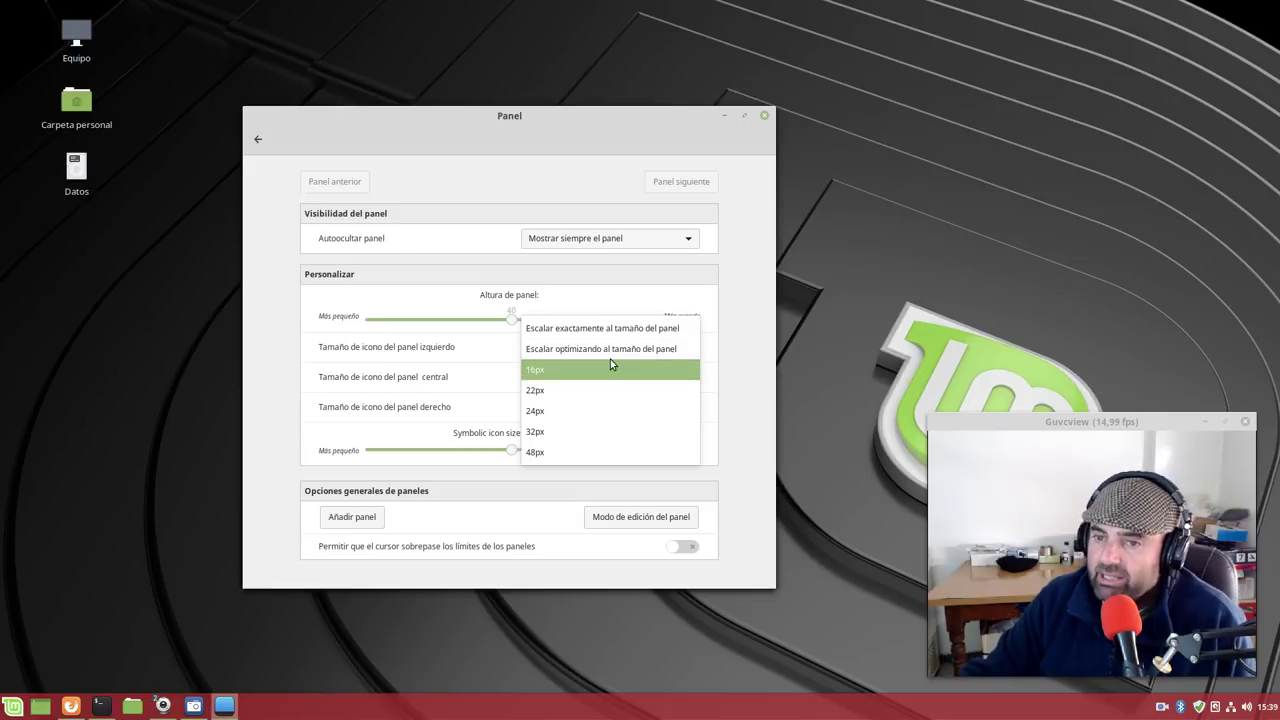
{"action": "left_click", "coordinate": [590, 435]}
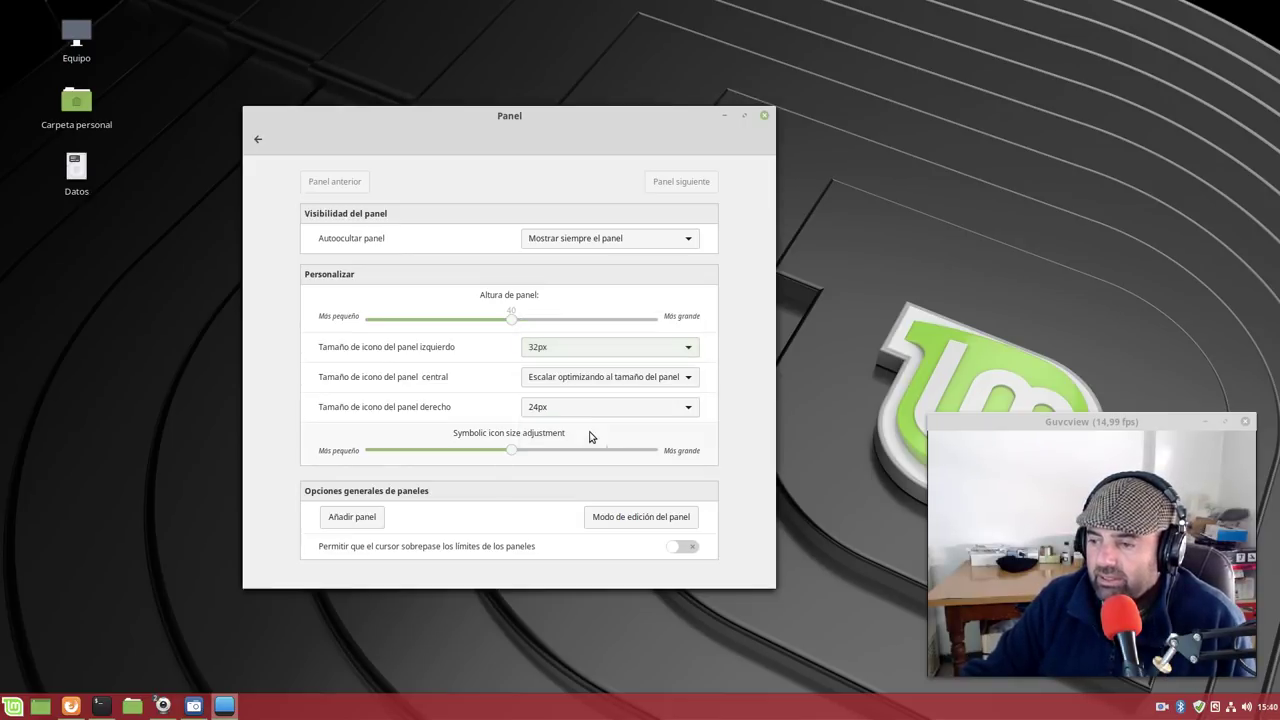
{"action": "left_click", "coordinate": [576, 352]}
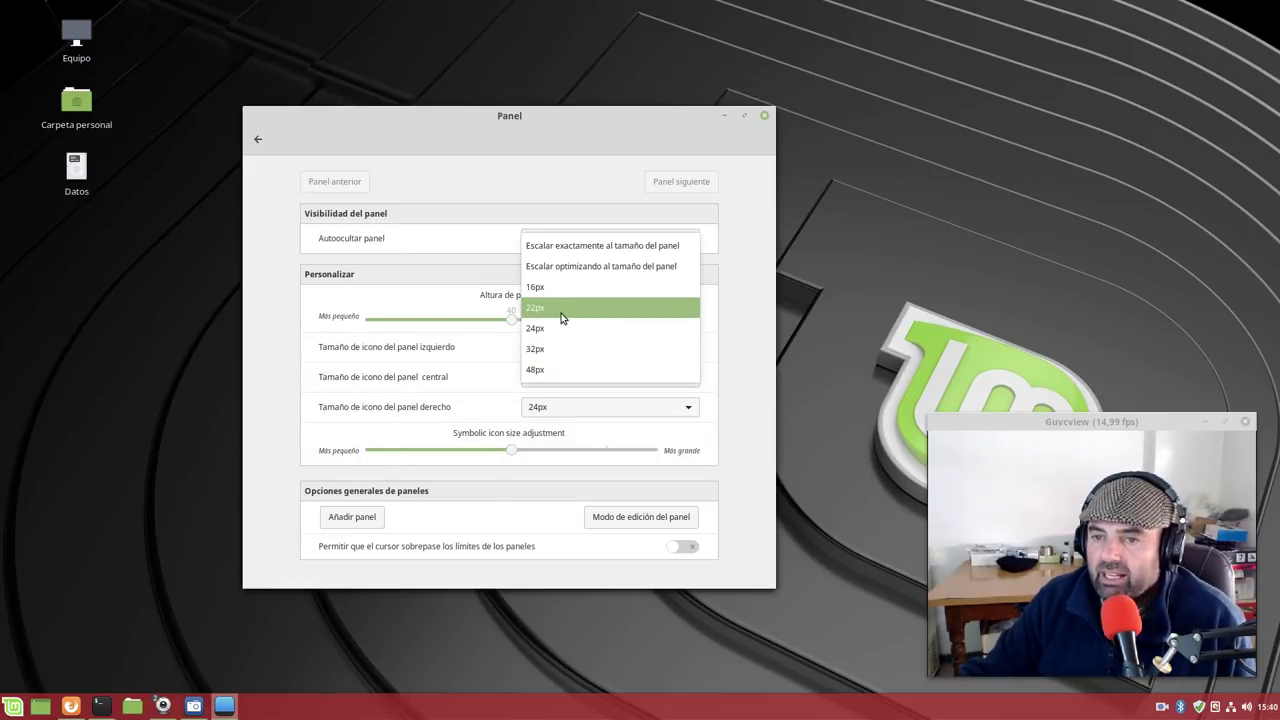
{"action": "left_click", "coordinate": [562, 312]}
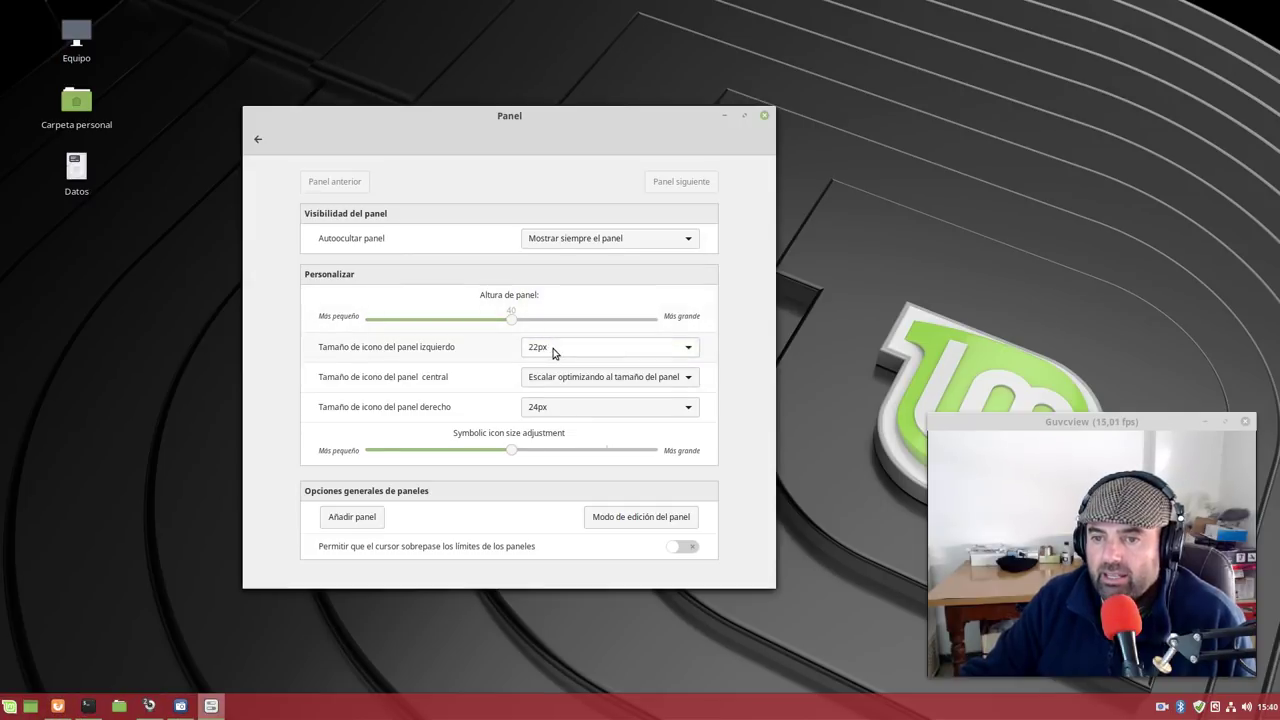
{"action": "left_click", "coordinate": [554, 350]}
{"action": "left_click", "coordinate": [548, 411]}
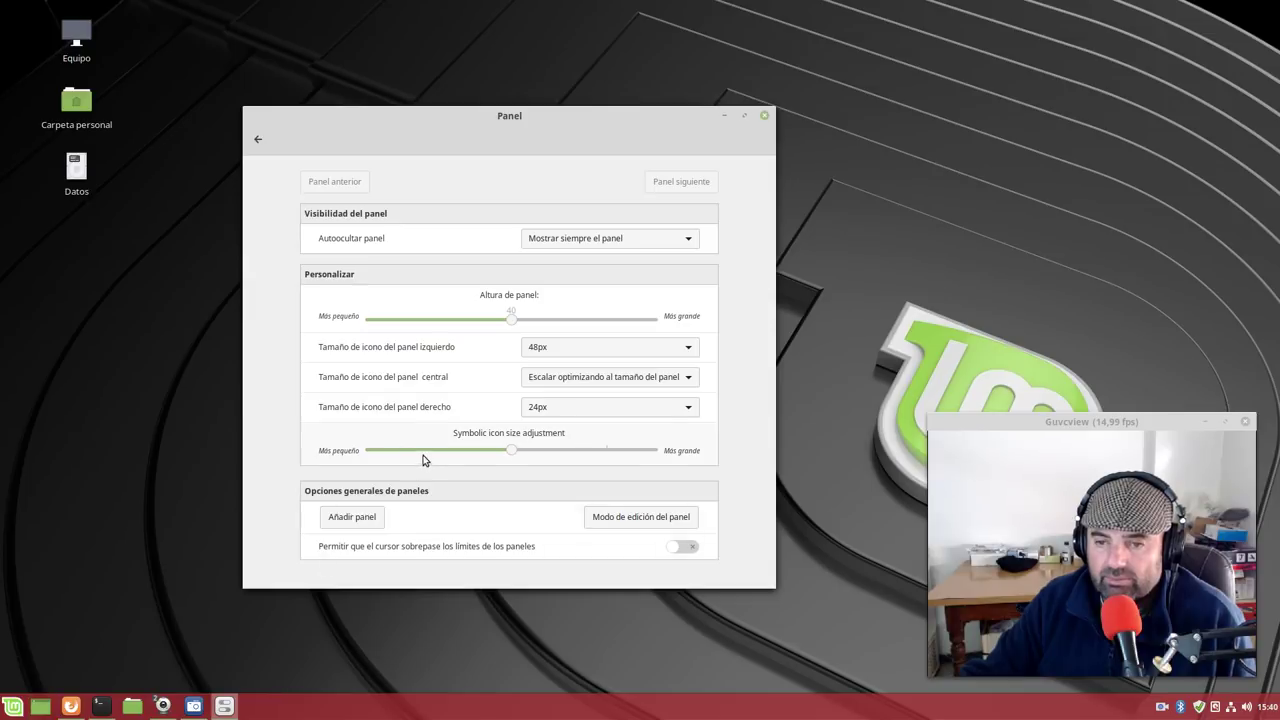
{"action": "left_click", "coordinate": [544, 350]}
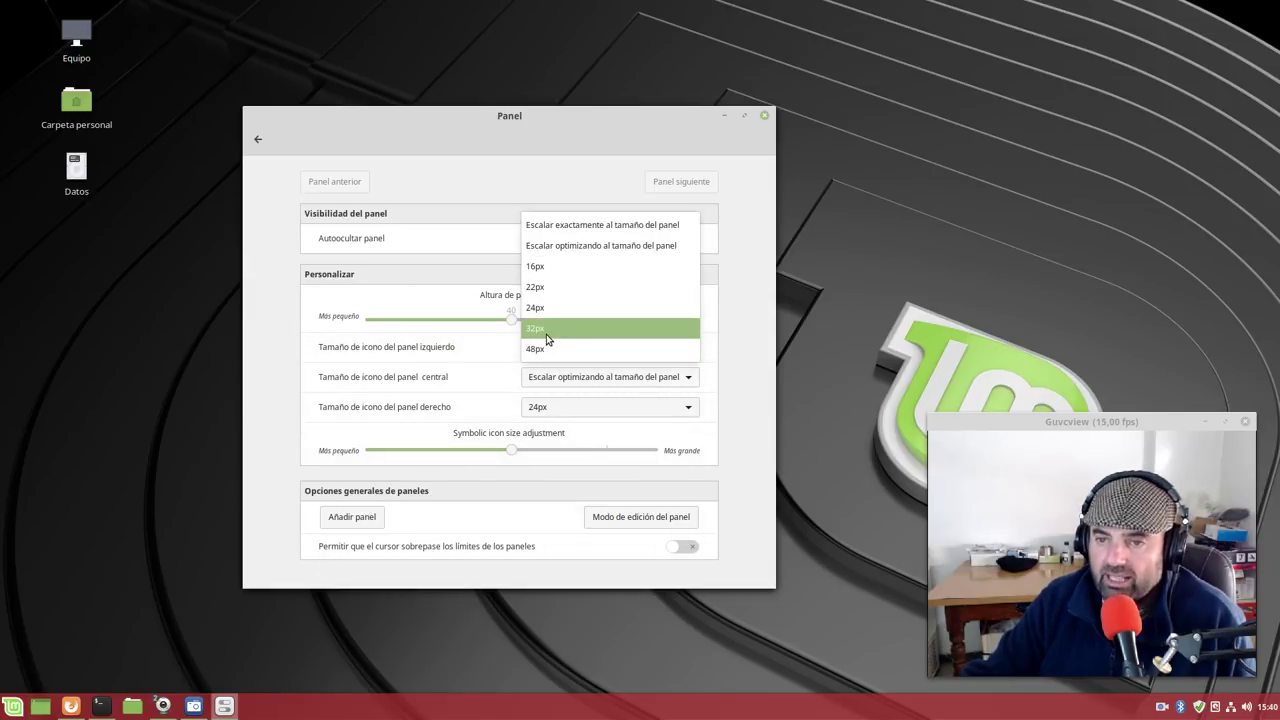
{"action": "left_click", "coordinate": [547, 336]}
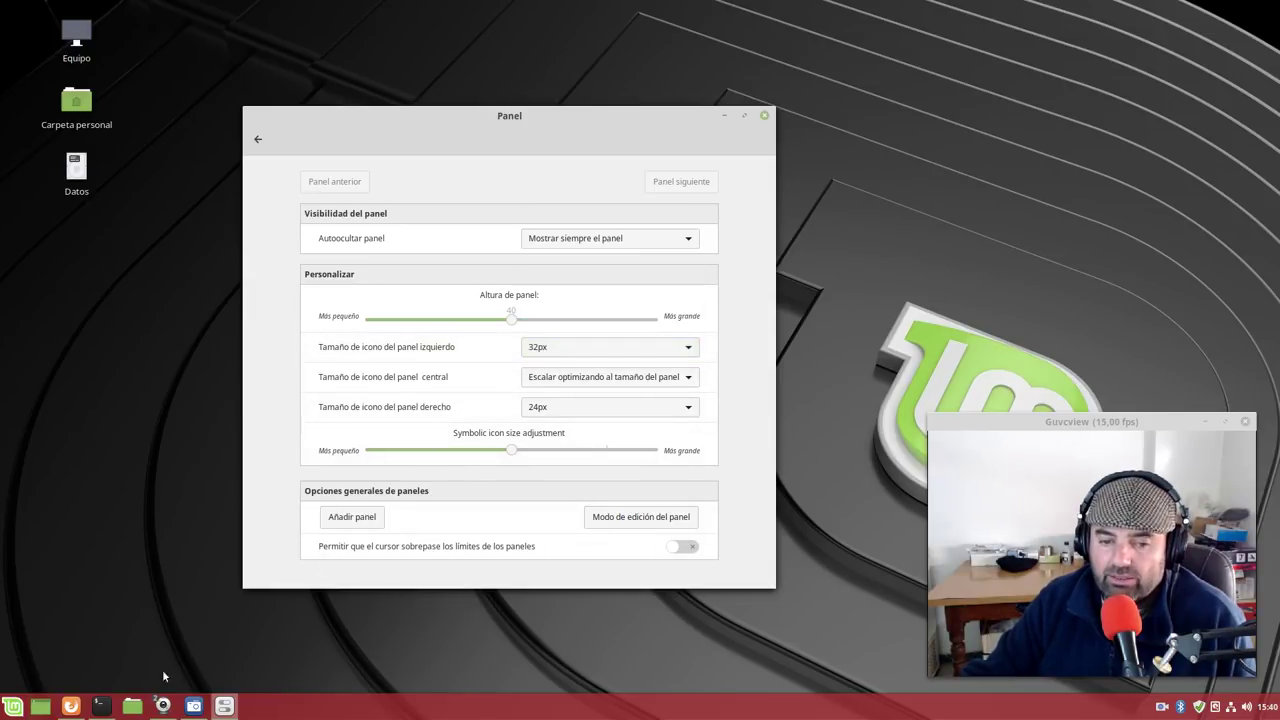
{"action": "left_click", "coordinate": [546, 352]}
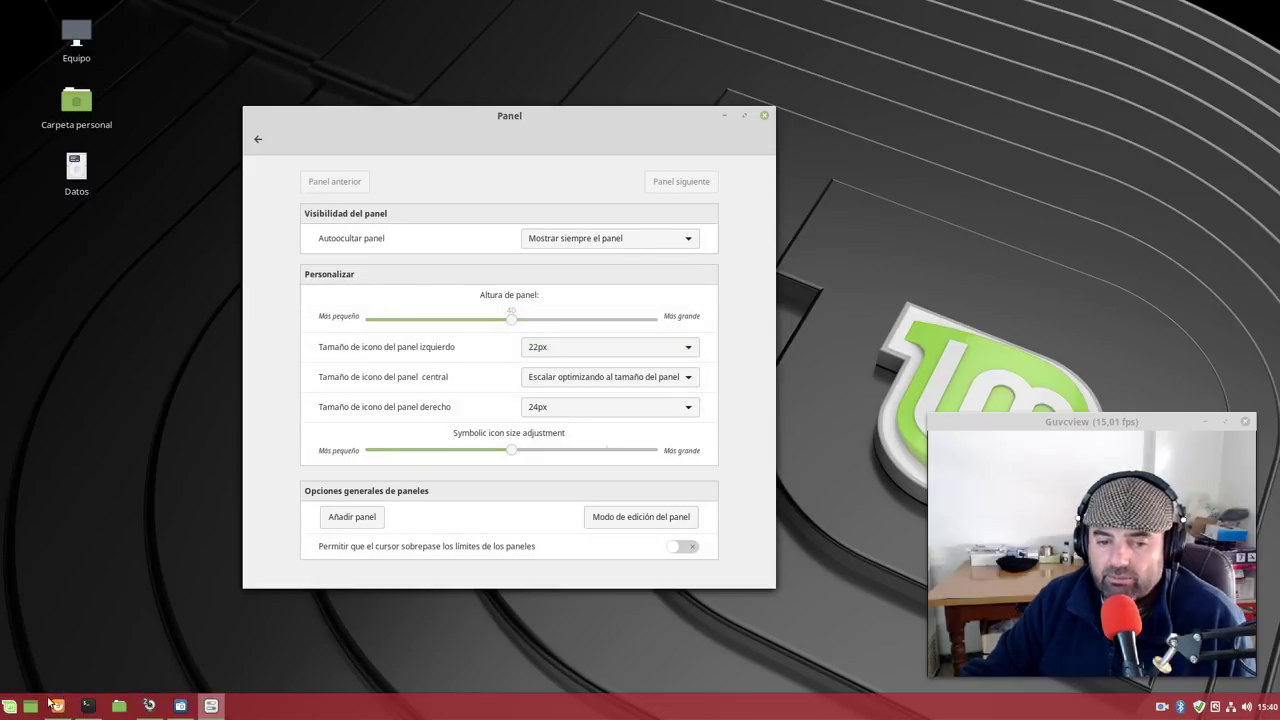
Set the left panel icon size to Escalar exactamente al tamaño del panel
{"action": "left_click", "coordinate": [557, 348]}
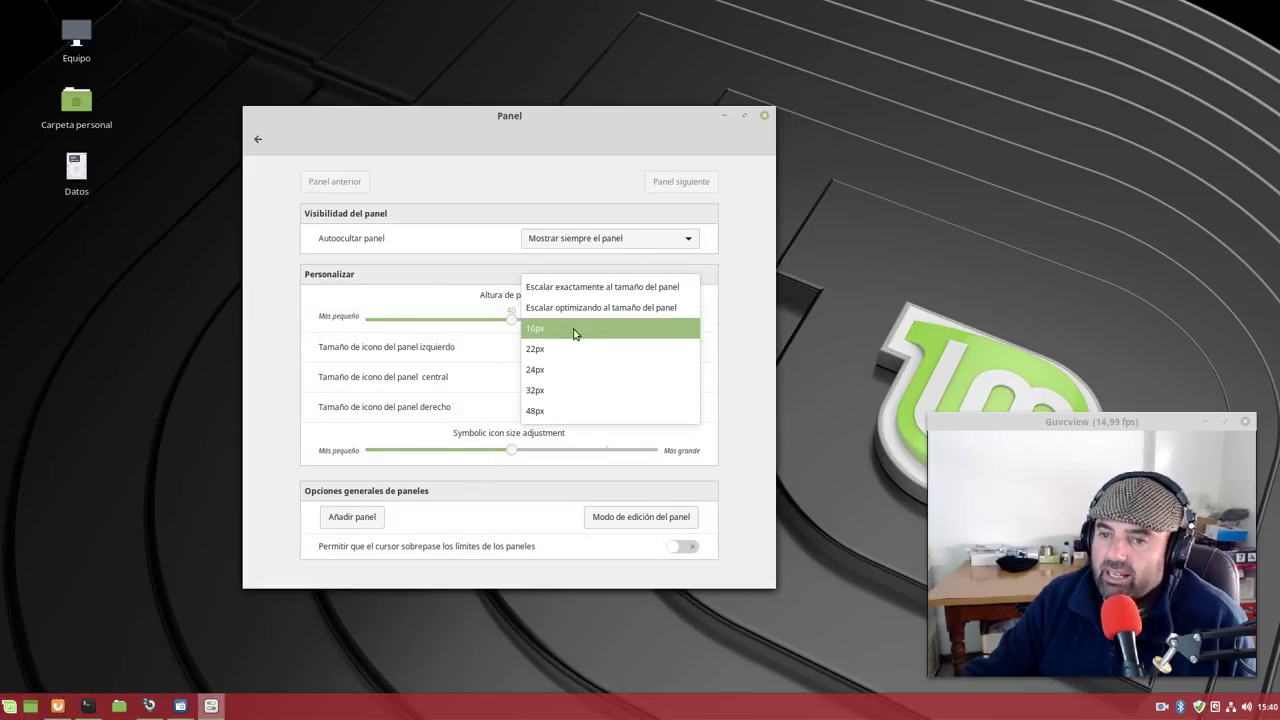
{"action": "left_click", "coordinate": [588, 287]}
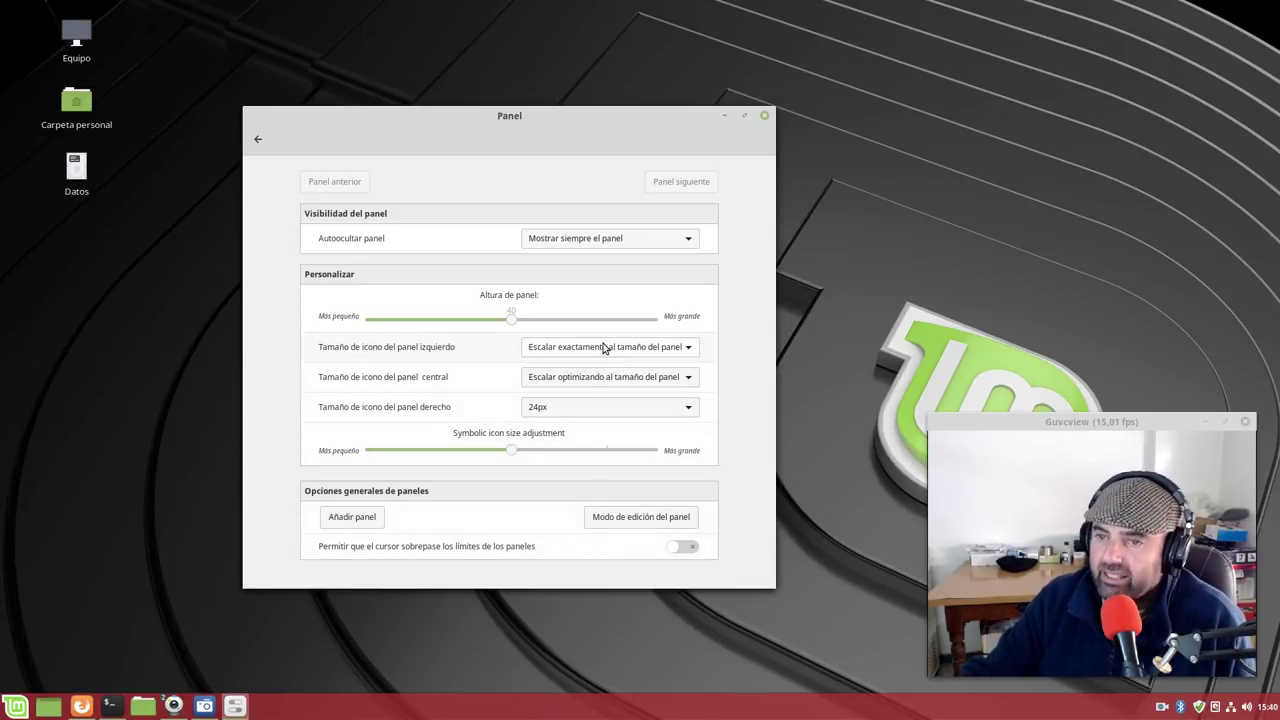
Raise the panel height to 41 and restore it to 40, and view the central panel's icon size options without changing them
{"action": "mouse_move", "coordinate": [511, 318]}
{"action": "left_mouse_down"}
{"action": "mouse_move", "coordinate": [454, 318]}
{"action": "mouse_move", "coordinate": [526, 318]}
{"action": "mouse_move", "coordinate": [451, 320]}
{"action": "mouse_move", "coordinate": [517, 326]}
{"action": "left_mouse_up"}
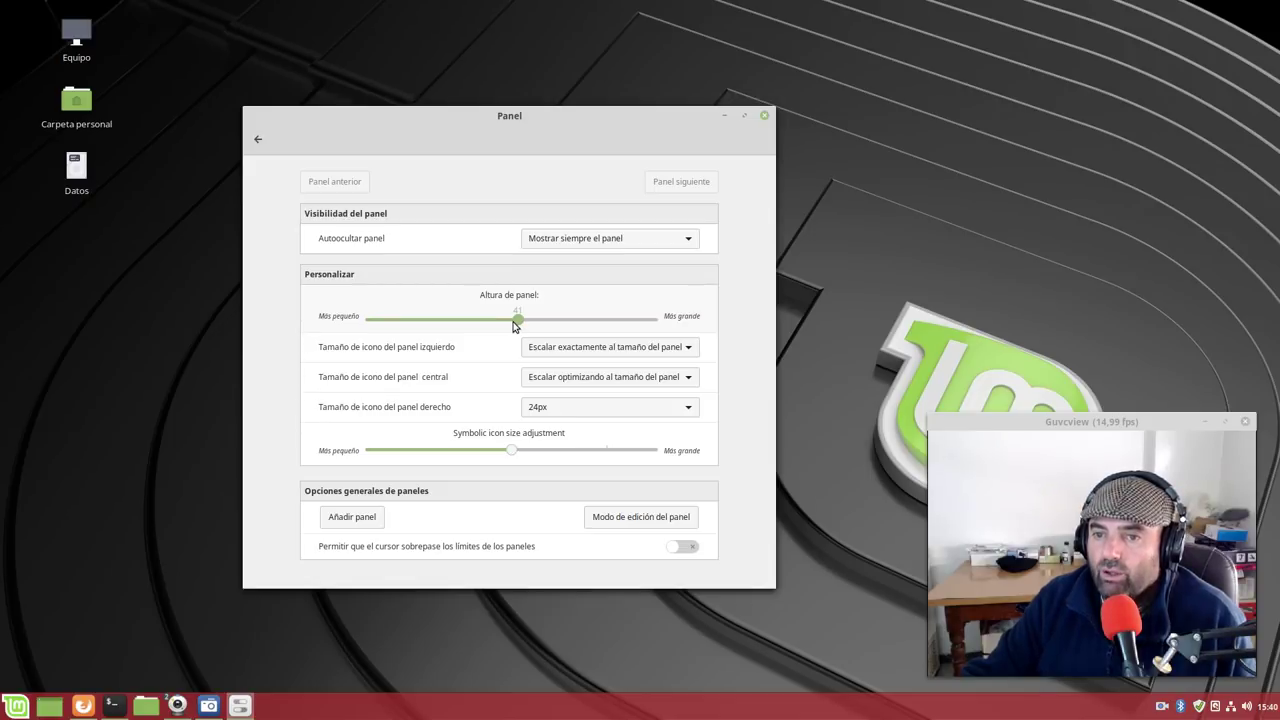
{"action": "left_click_drag", "start_coordinate": [515, 325], "coordinate": [511, 320]}
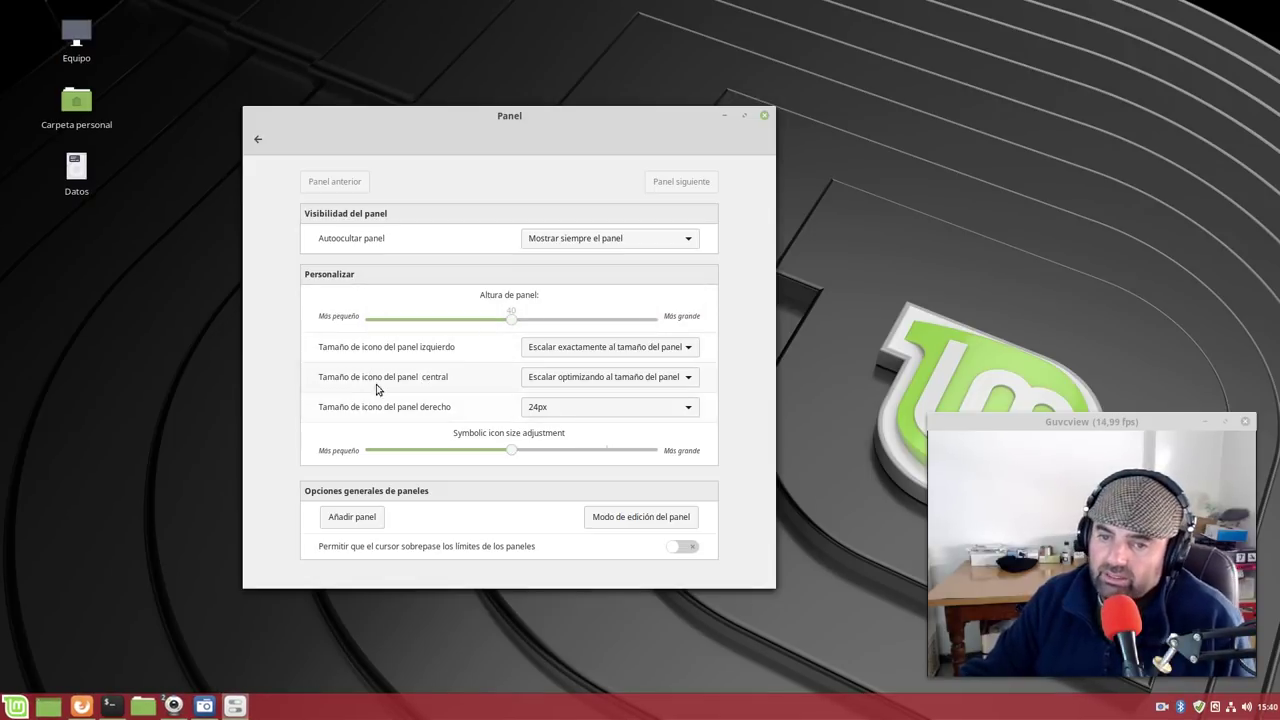
{"action": "left_click", "coordinate": [547, 381]}
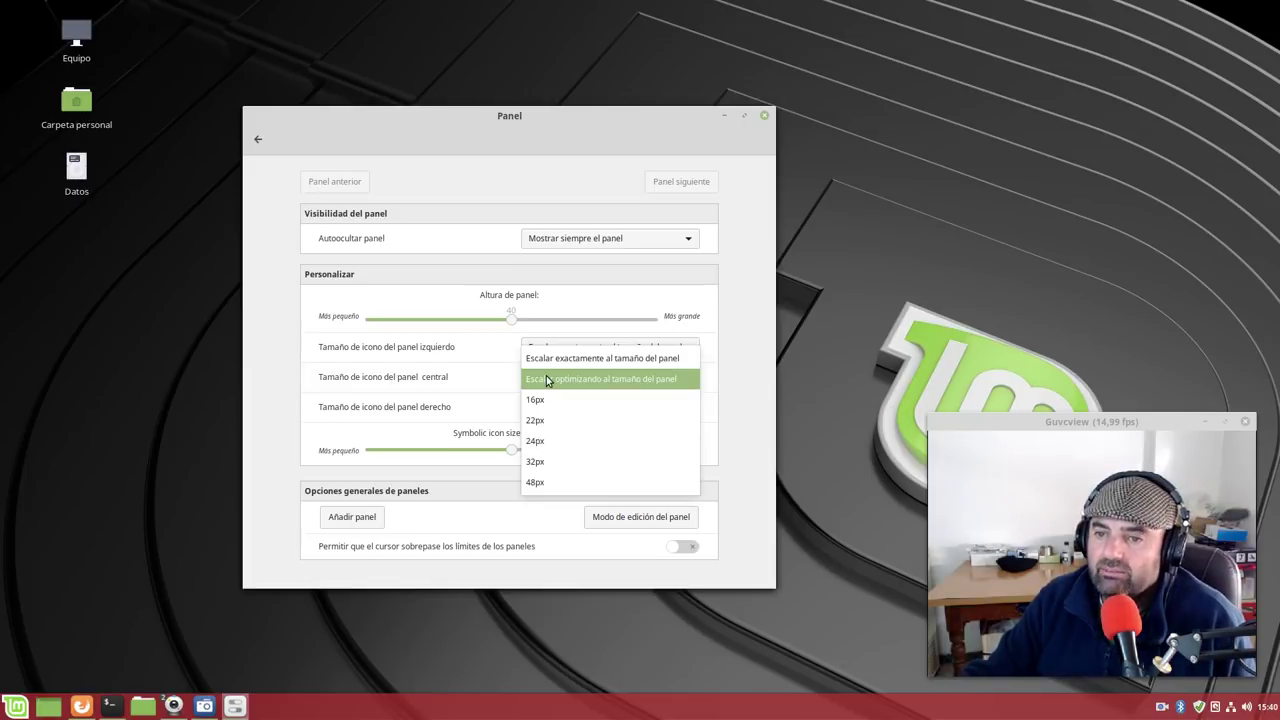
{"action": "left_click", "coordinate": [539, 131]}
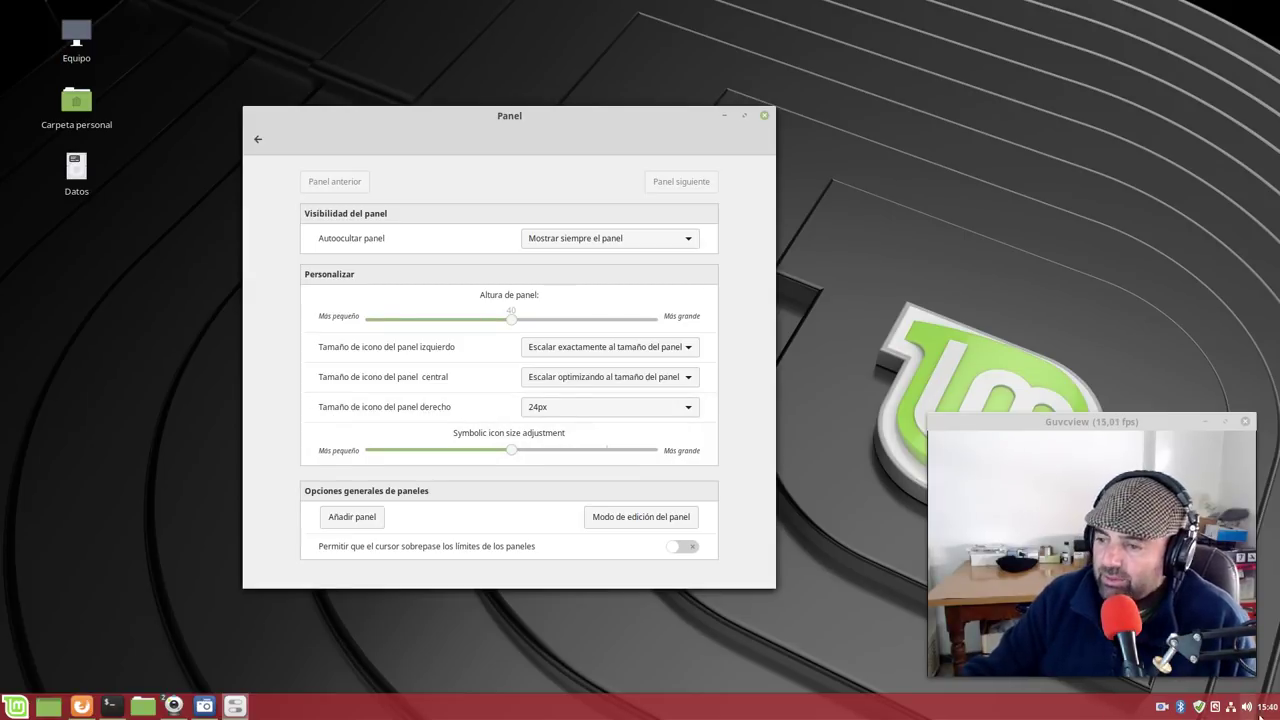
Try a right panel icon size of 48px and set it back to 24px, keeping the panel height at 40
{"action": "left_click", "coordinate": [563, 412]}
{"action": "left_click", "coordinate": [563, 453]}
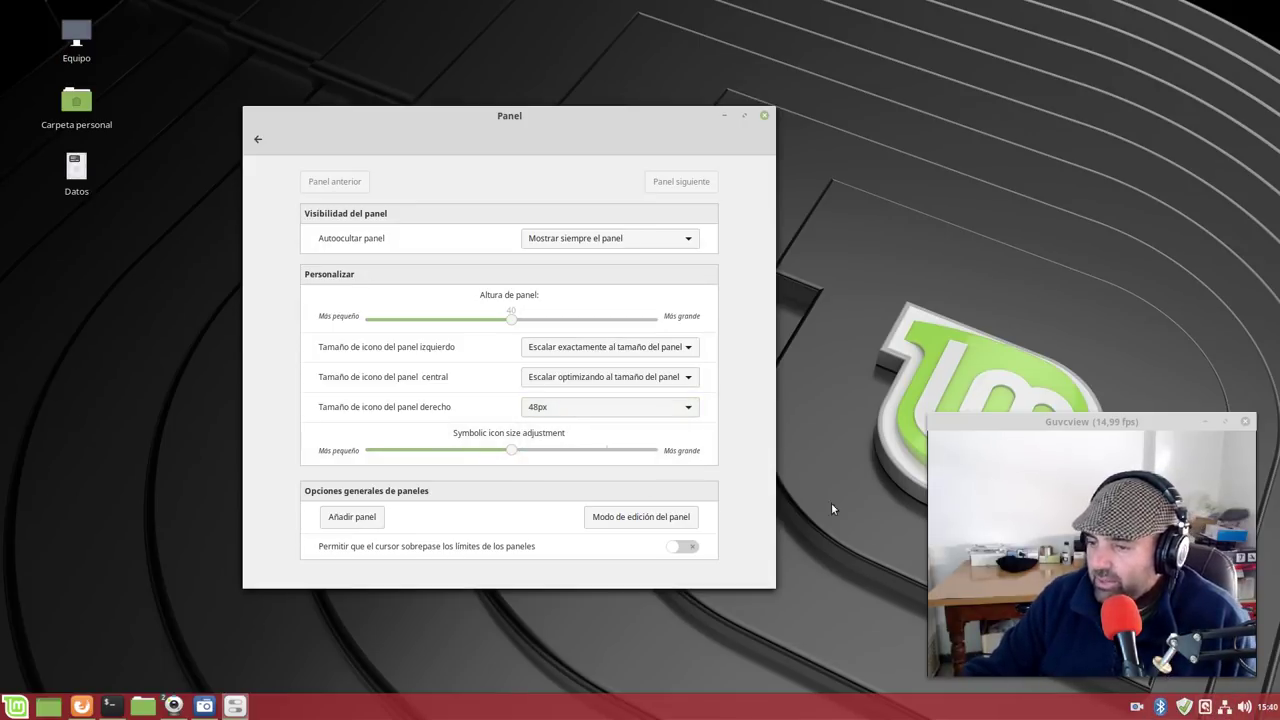
{"action": "left_click", "coordinate": [577, 409]}
{"action": "left_click", "coordinate": [563, 368]}
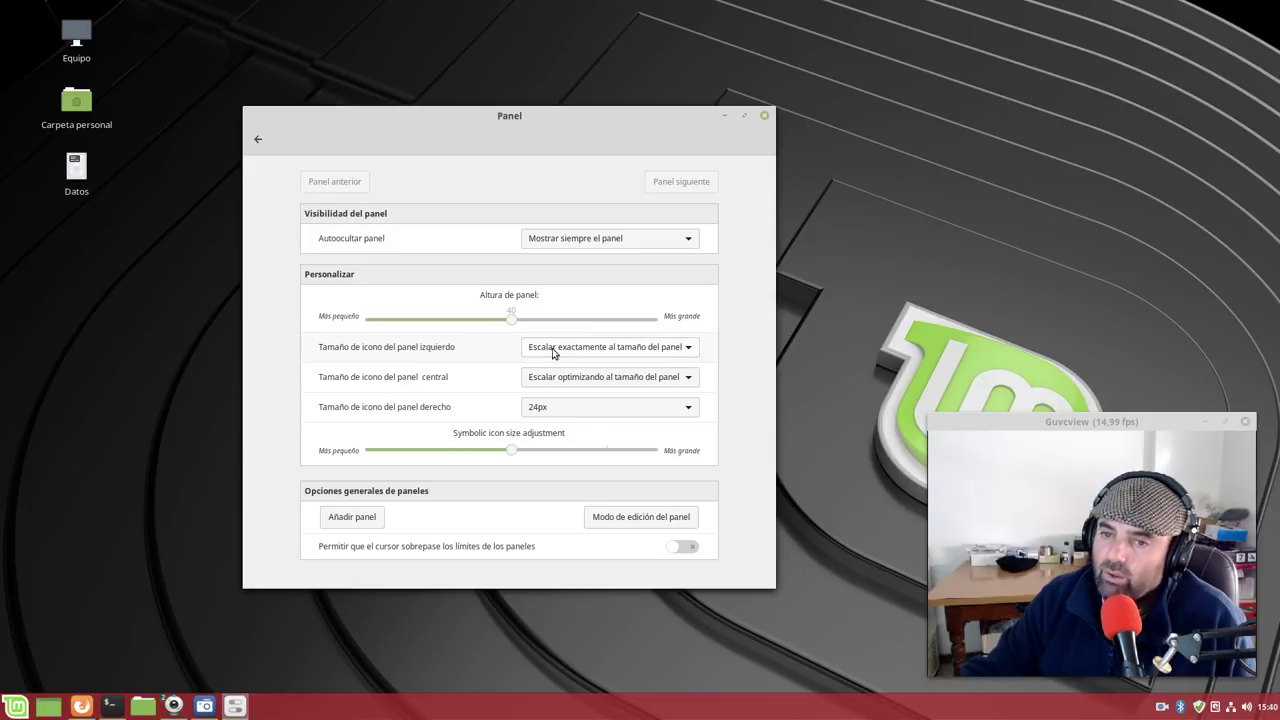
{"action": "left_click_drag", "start_coordinate": [446, 320], "coordinate": [513, 320]}
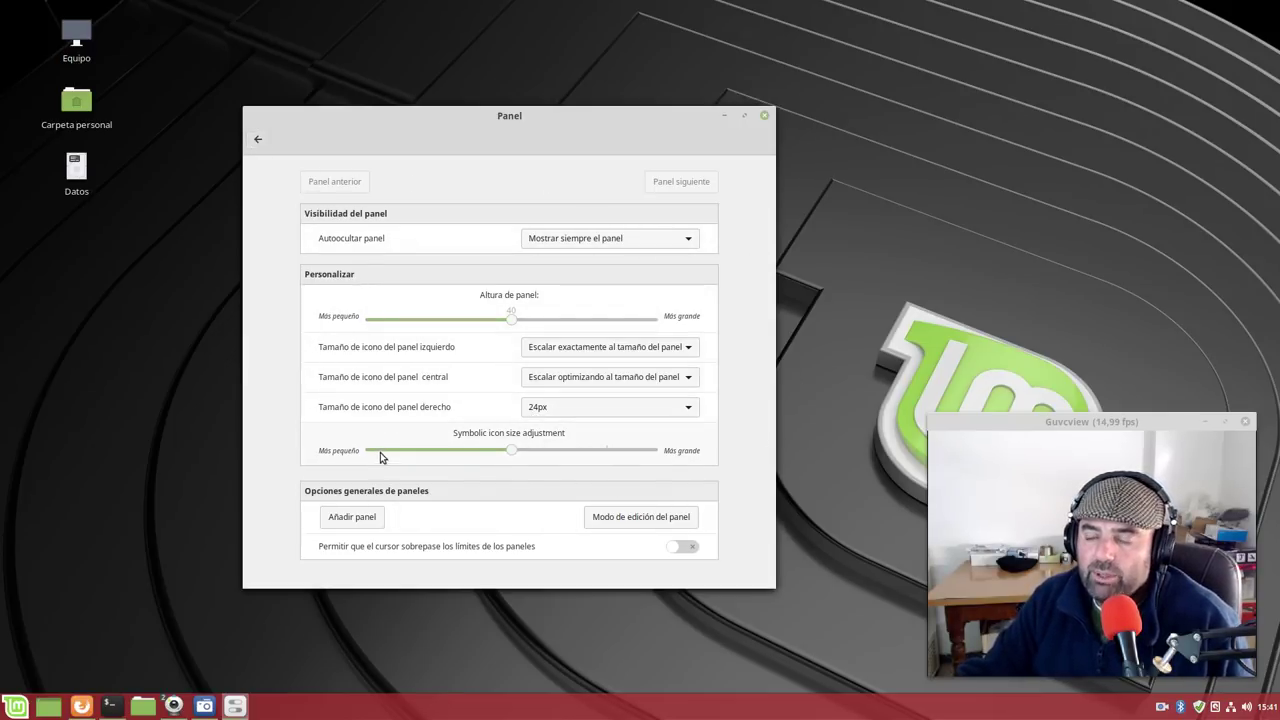
Leave the Panel settings, view the Información del sistema page and return to the settings overview
{"action": "left_click", "coordinate": [257, 139]}
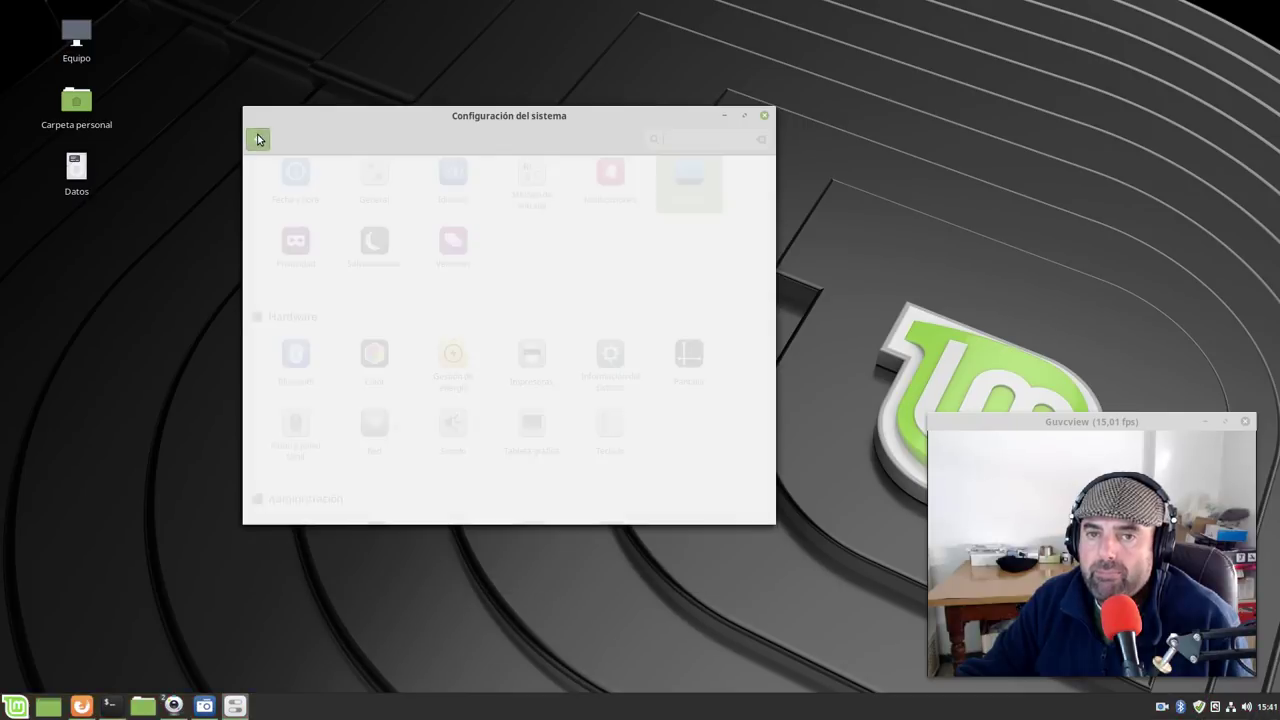
{"action": "left_click", "coordinate": [610, 356]}
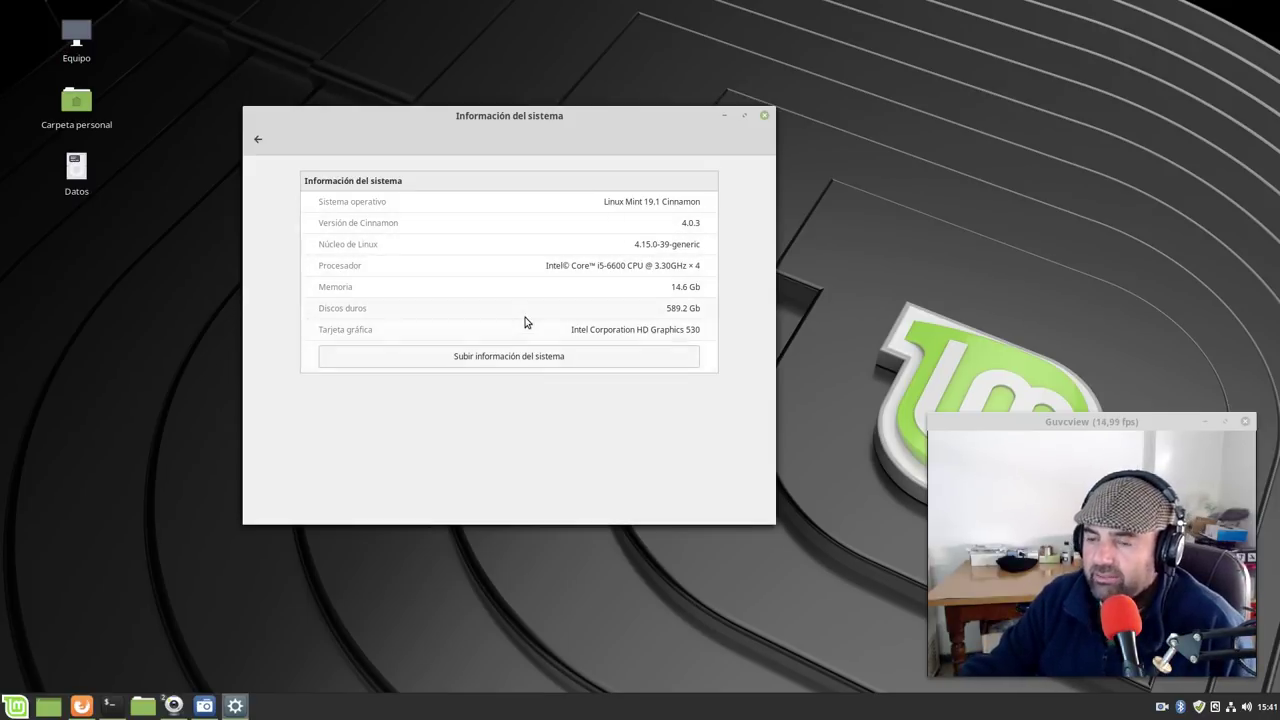
{"action": "left_click", "coordinate": [258, 139]}
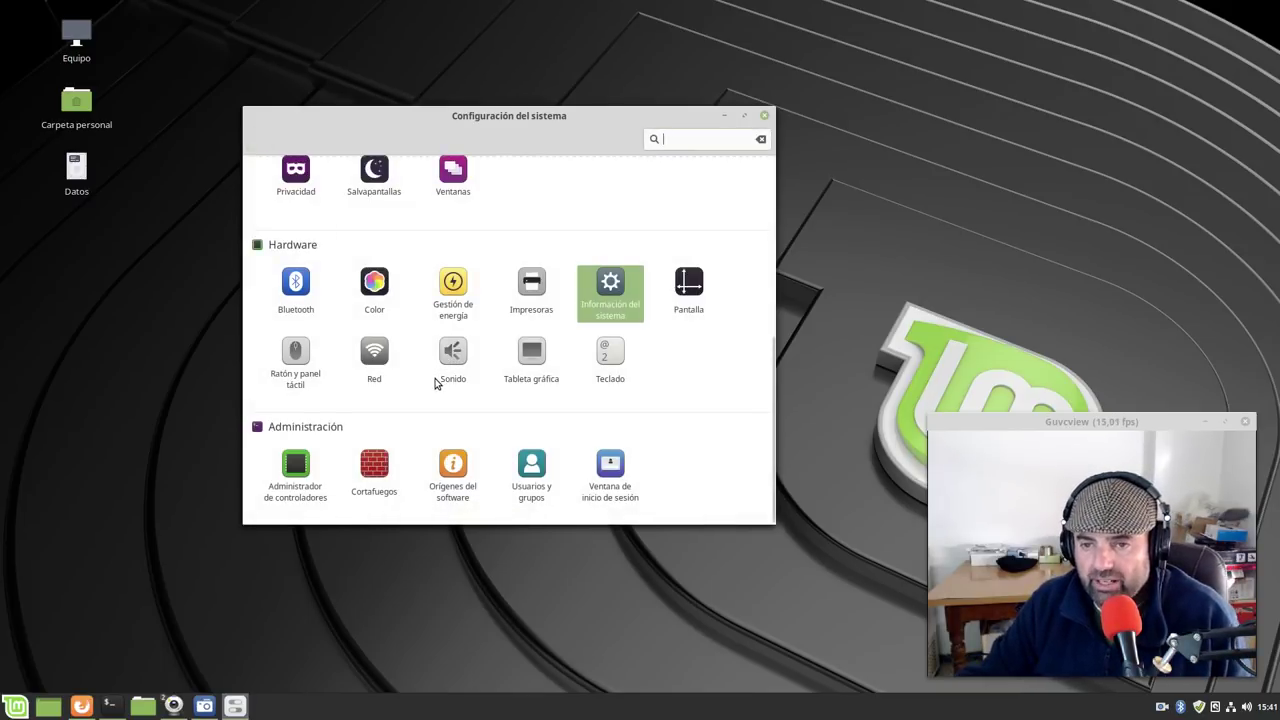
Open the Fondos settings and browse the Tessa wallpaper collection
{"action": "scroll", "coordinate": [436, 377], "scroll_direction": "up", "scroll_amount": 5}
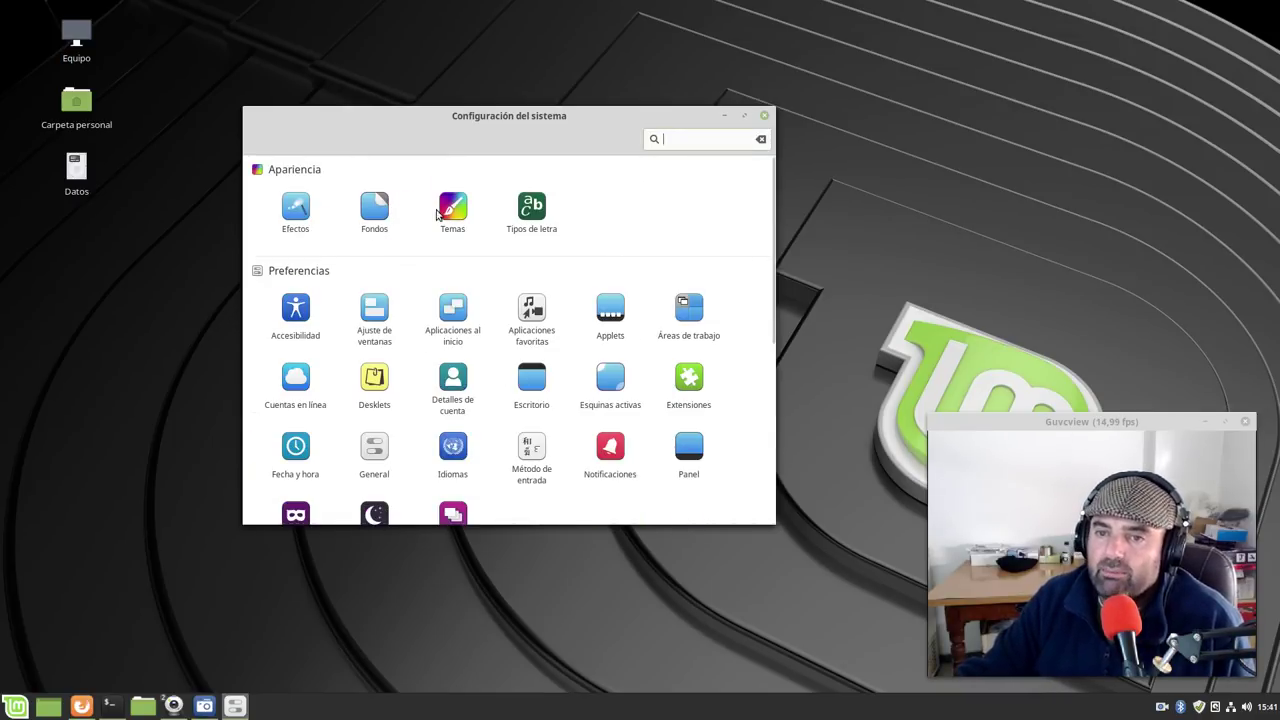
{"action": "left_click", "coordinate": [380, 212]}
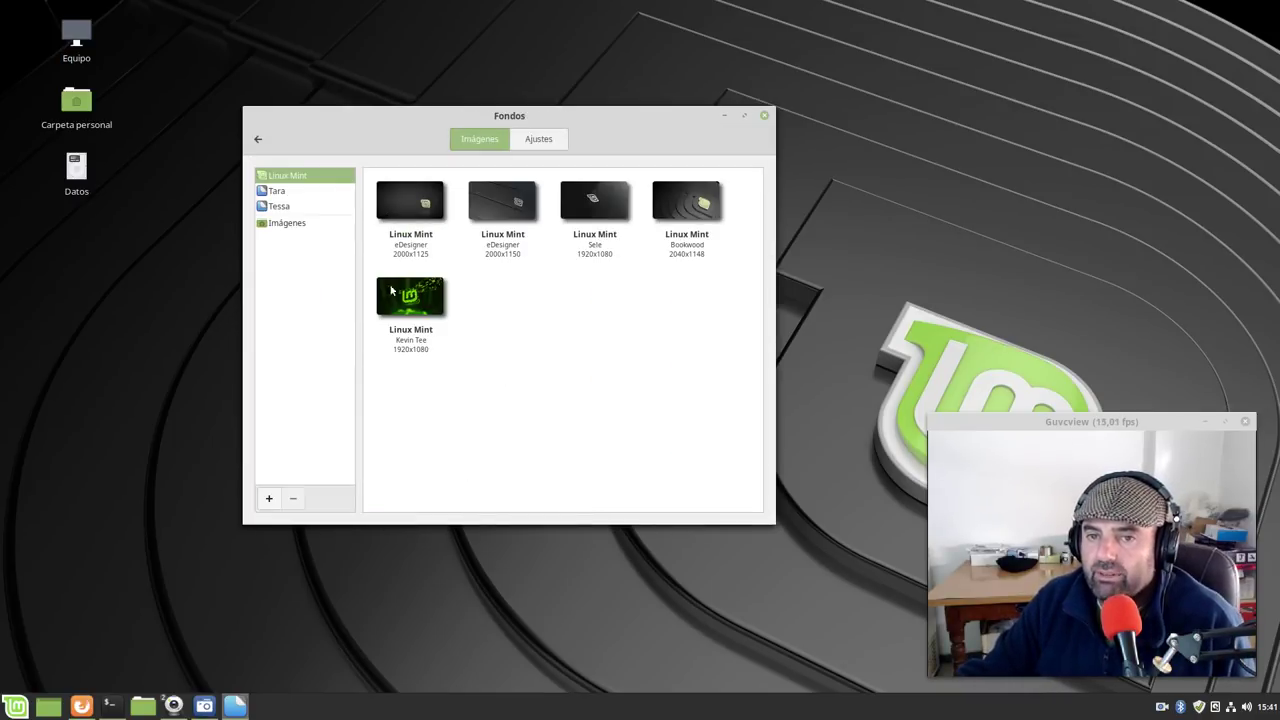
{"action": "left_click", "coordinate": [283, 206]}
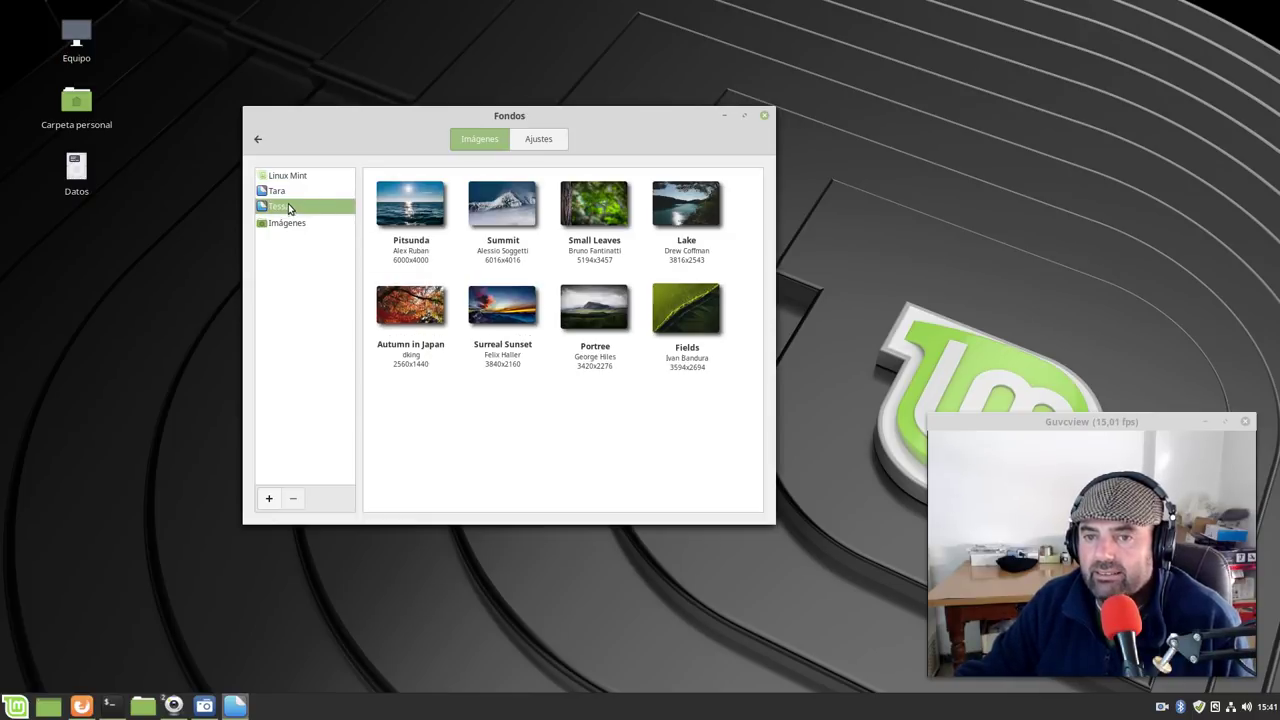
{"action": "scroll", "coordinate": [606, 368], "scroll_direction": "down", "scroll_amount": 5}
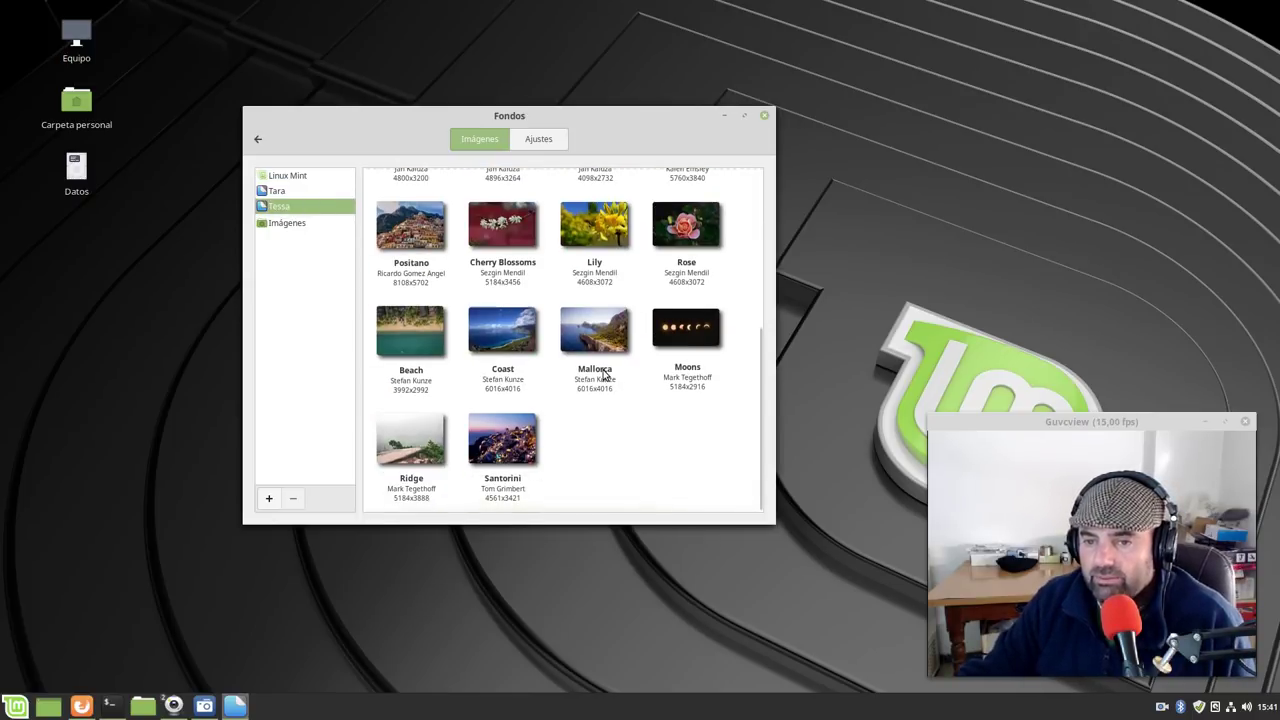
{"action": "scroll", "coordinate": [604, 372], "scroll_direction": "up", "scroll_amount": 5}
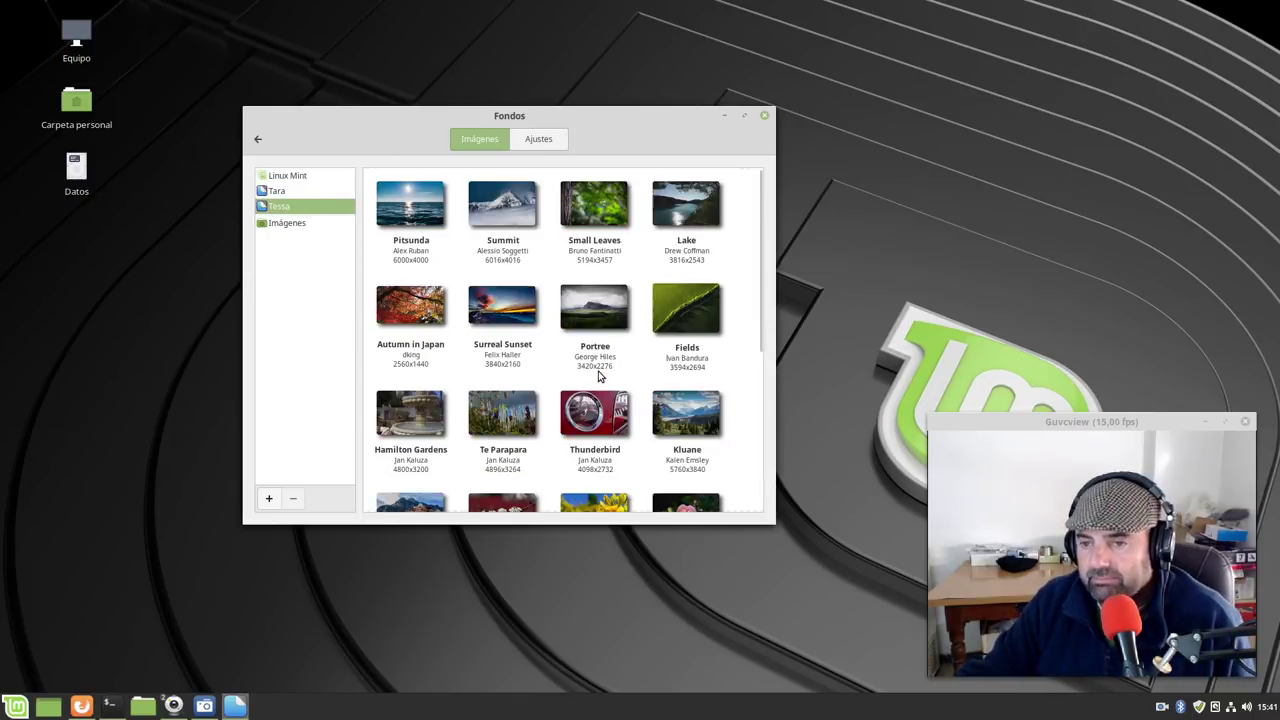
Try the Thunderbird, Hamilton Gardens, Portree and Ridge wallpapers, and restore the 2040x1148 wallpaper from the Linux Mint collection
{"action": "left_click", "coordinate": [595, 455]}
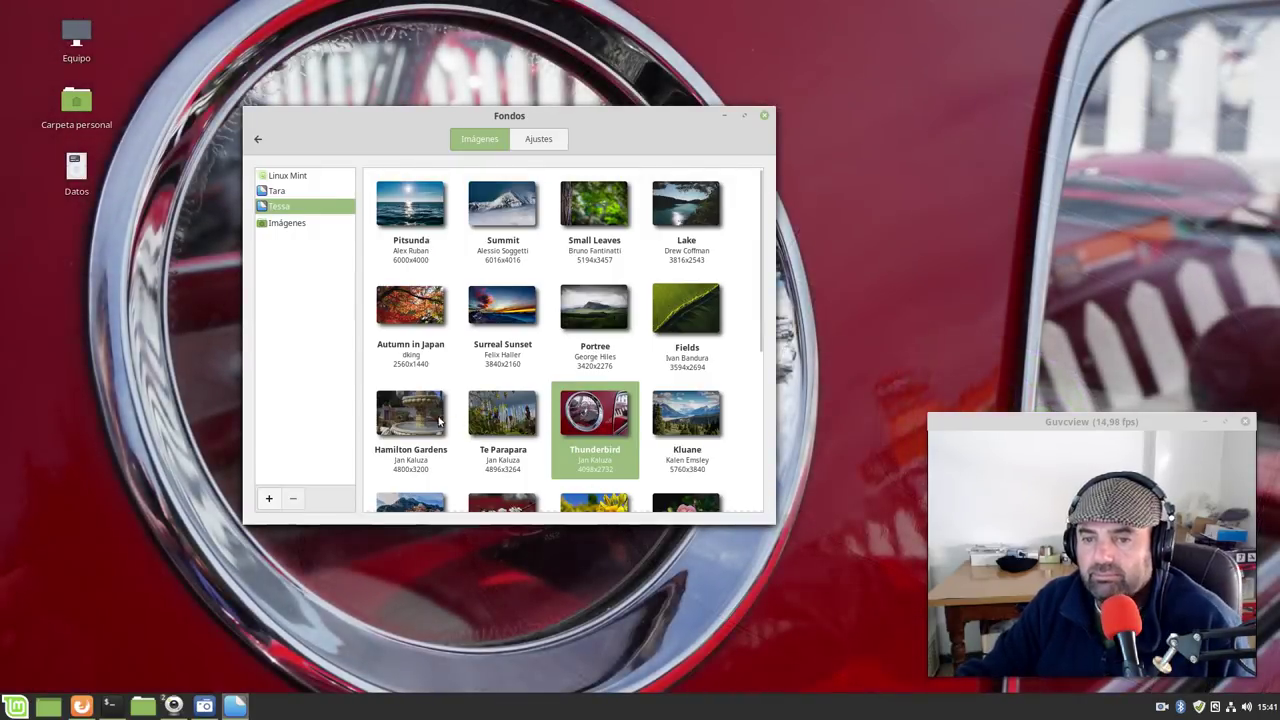
{"action": "left_click", "coordinate": [438, 423]}
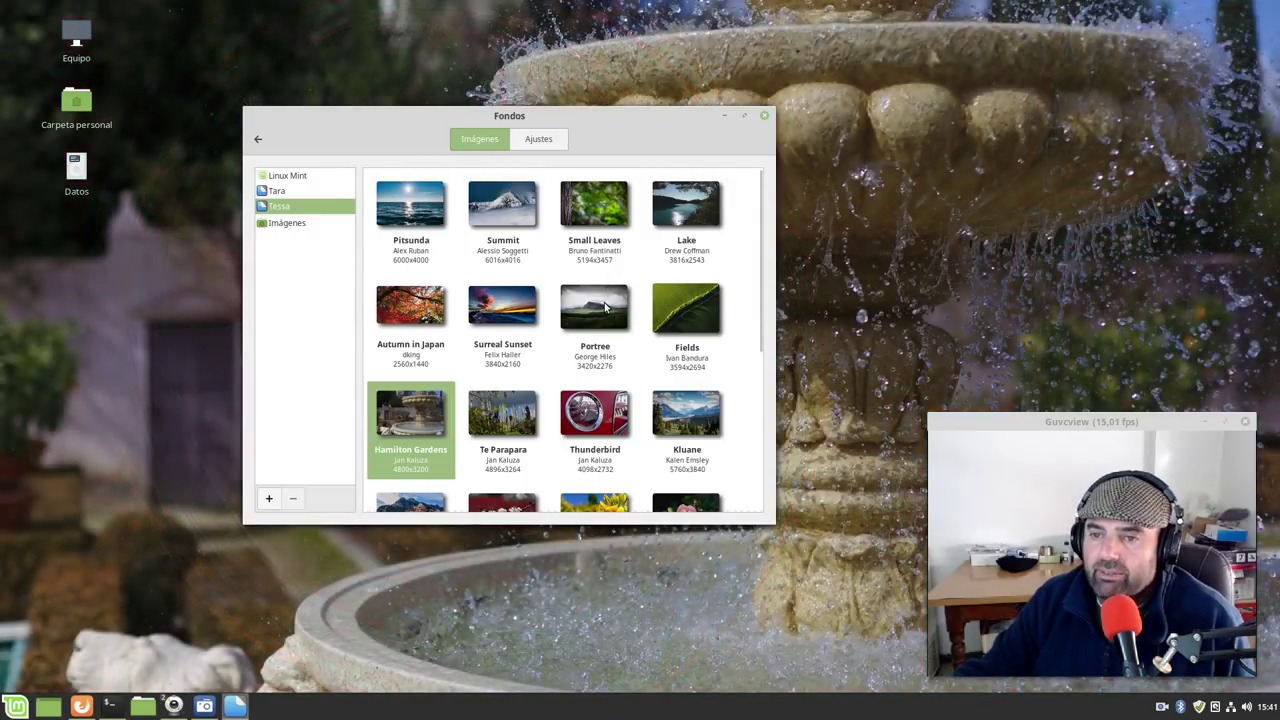
{"action": "left_click", "coordinate": [605, 308]}
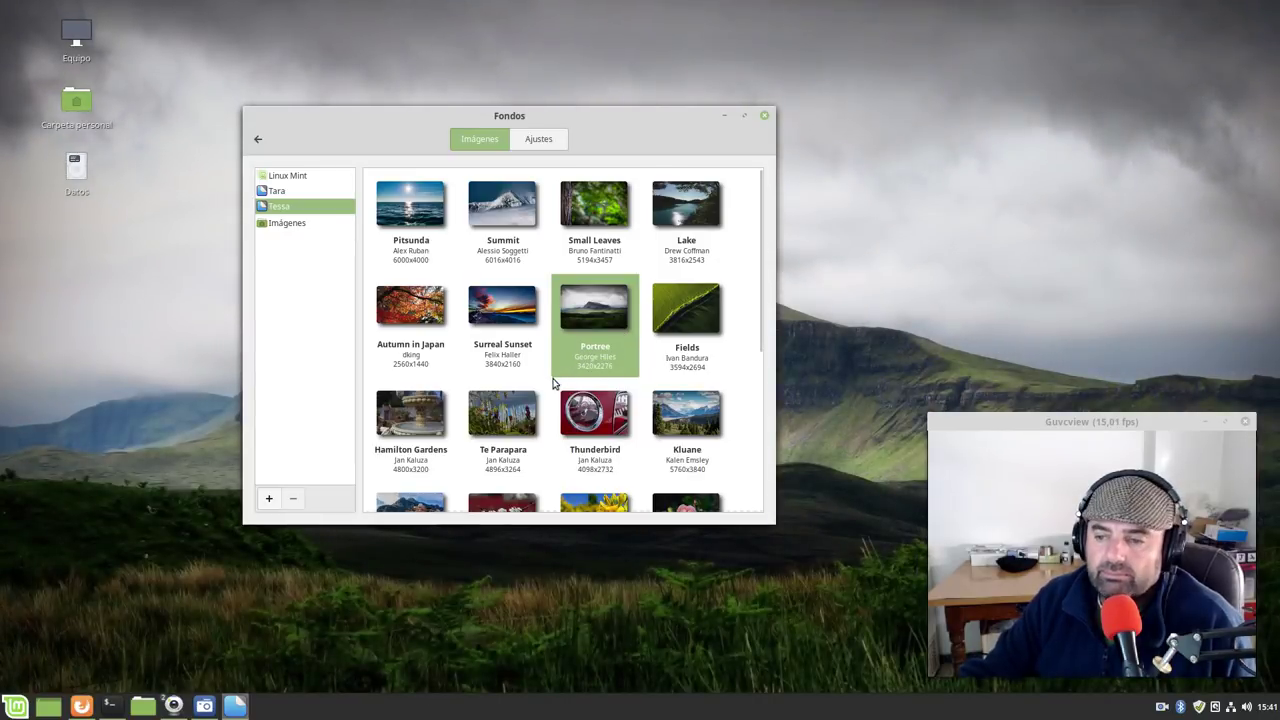
{"action": "scroll", "coordinate": [540, 400], "scroll_direction": "down", "scroll_amount": 5}
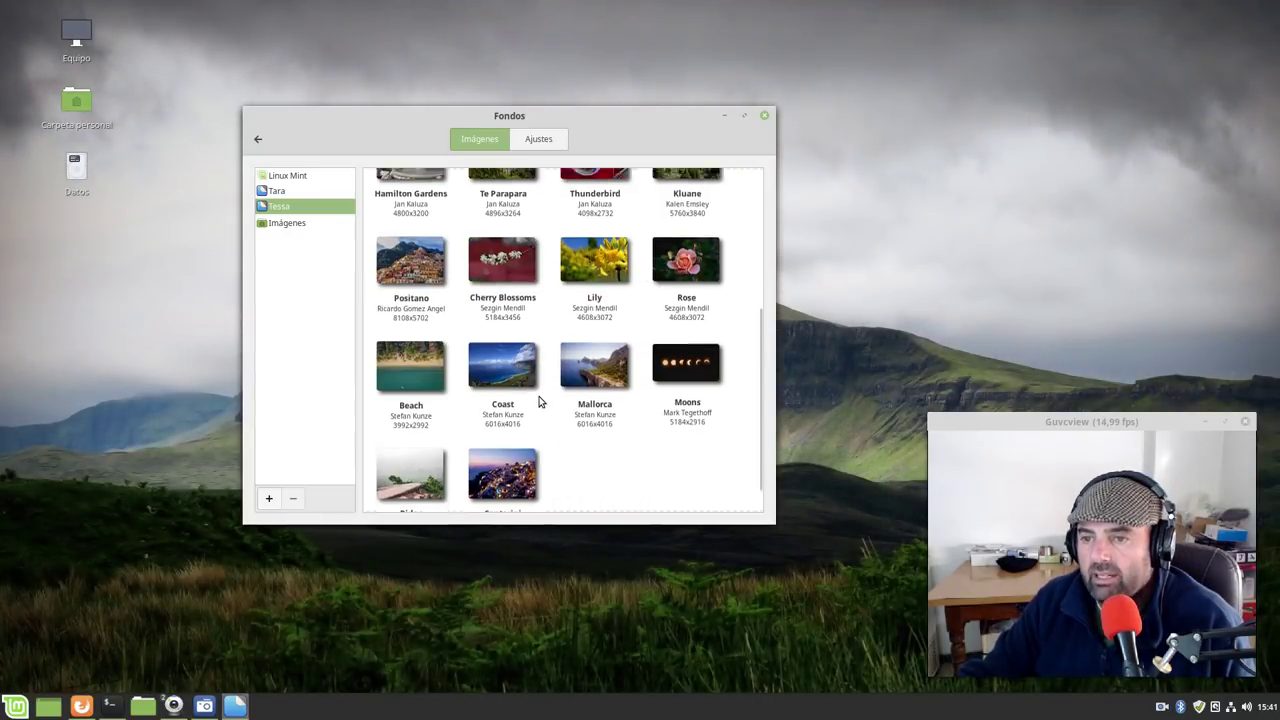
{"action": "left_click", "coordinate": [410, 432]}
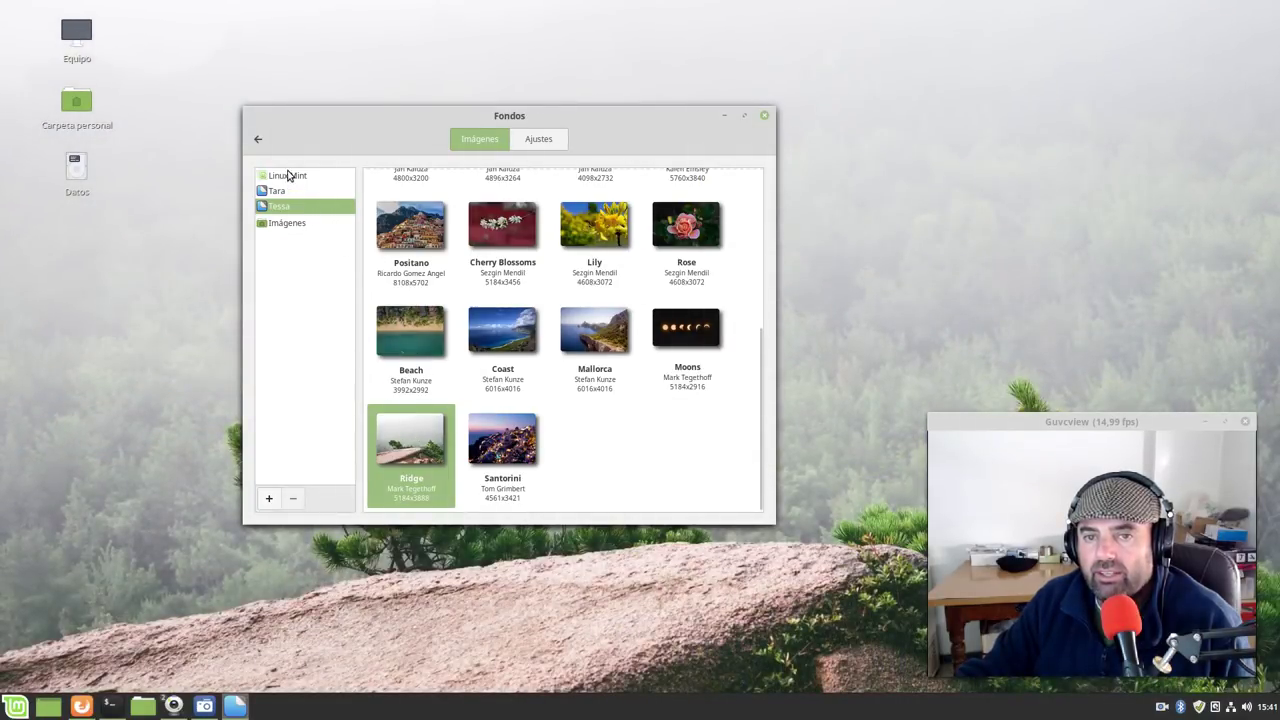
{"action": "left_click", "coordinate": [288, 176]}
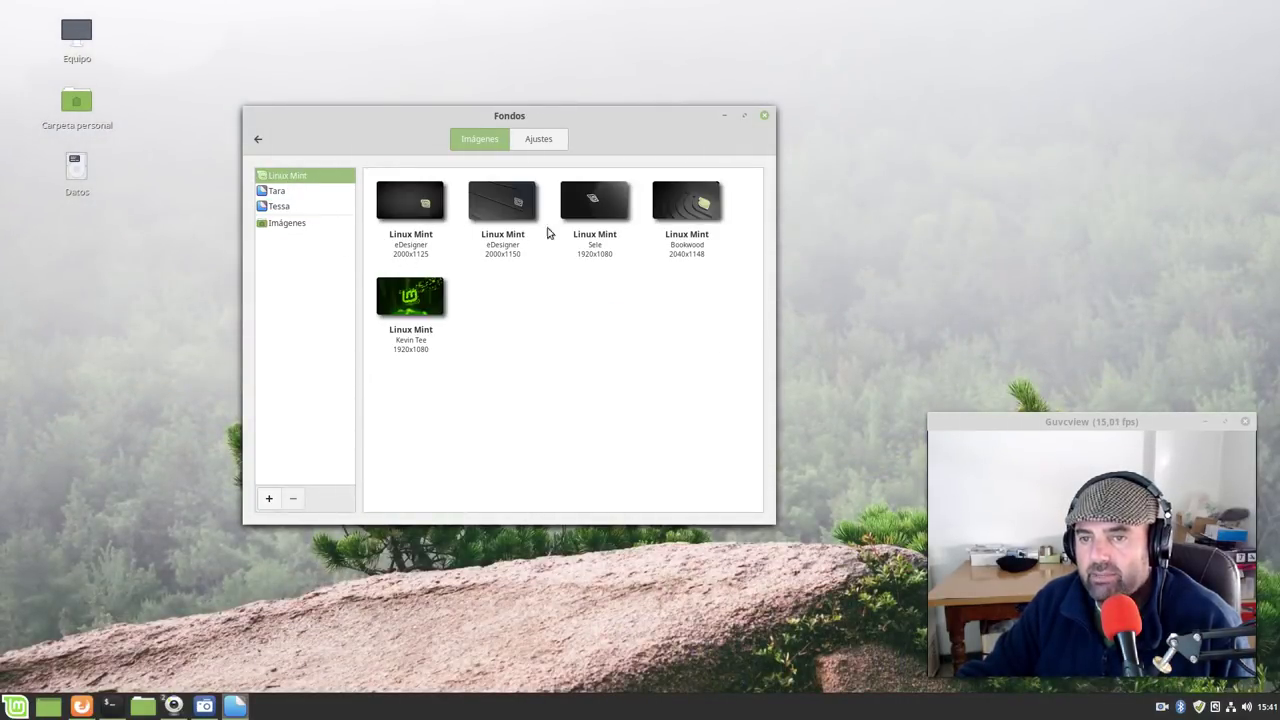
{"action": "left_click", "coordinate": [714, 206]}
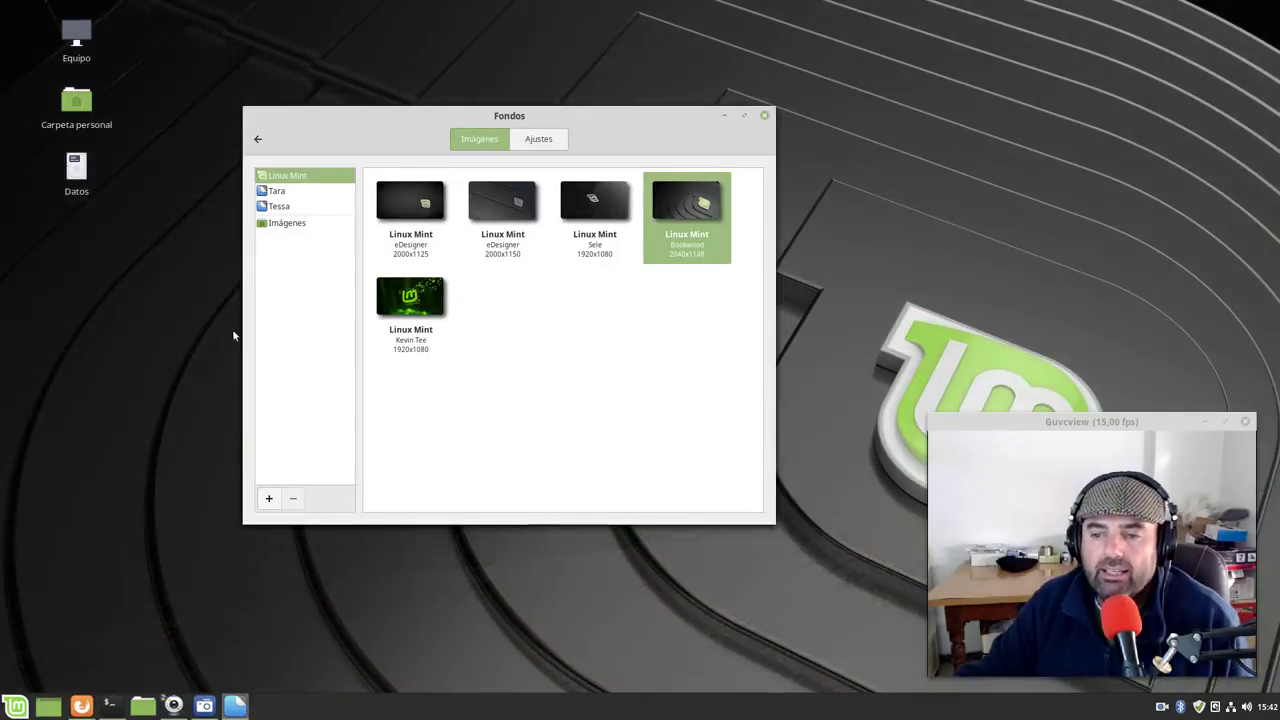
Open the Temas settings, try the Mint-Y-Dark-Aqua and Mint-Y-Dark-Blue desktop themes, and restore Mint-Y-Dark
{"action": "left_click", "coordinate": [258, 140]}
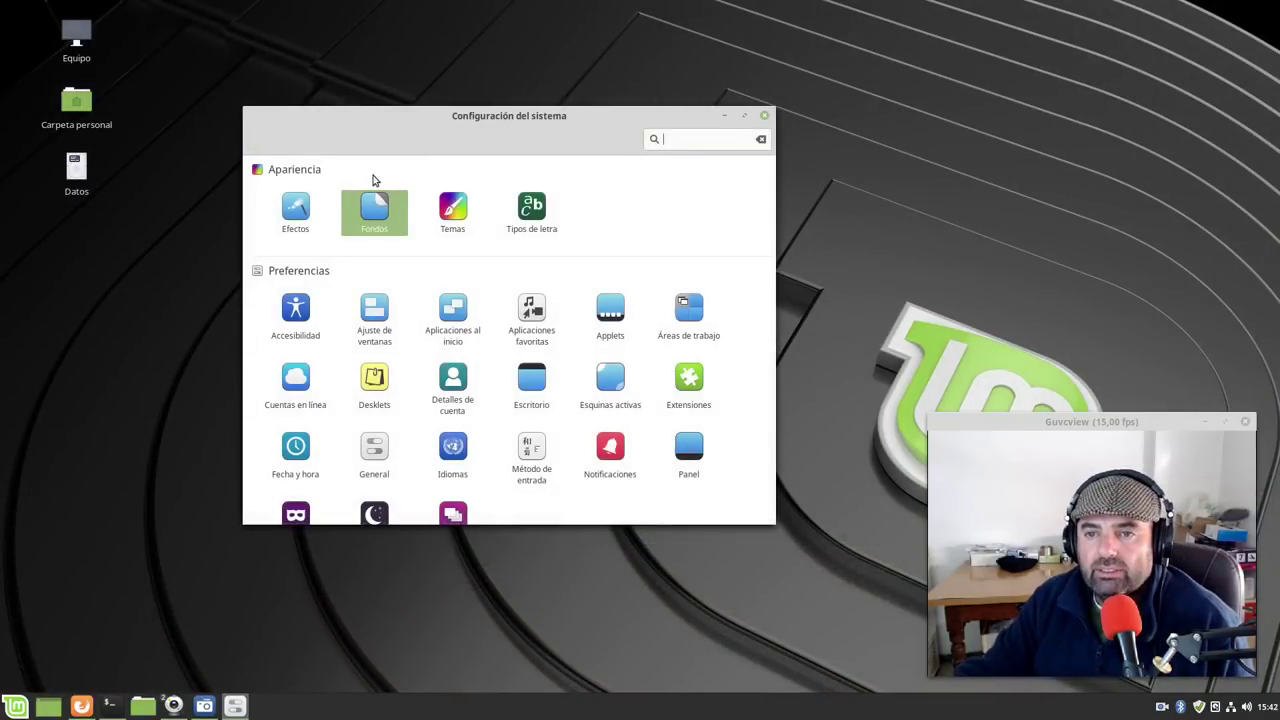
{"action": "left_click", "coordinate": [443, 222]}
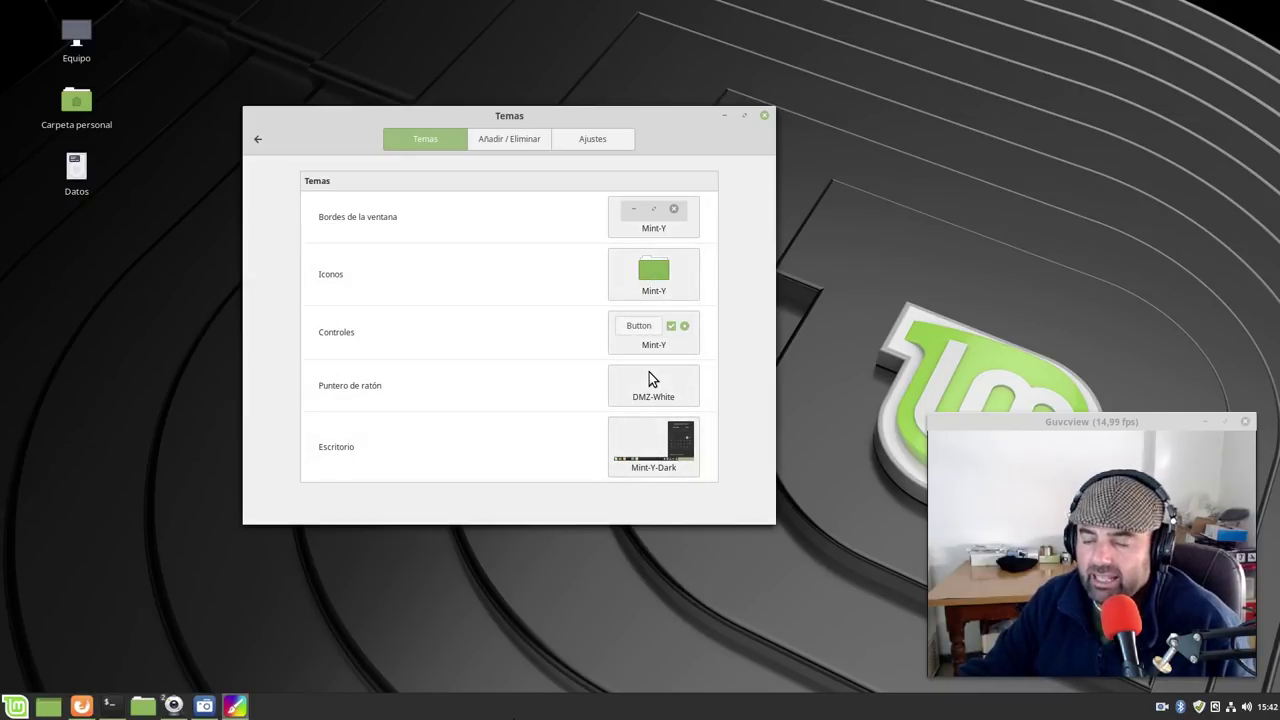
{"action": "left_click", "coordinate": [685, 455]}
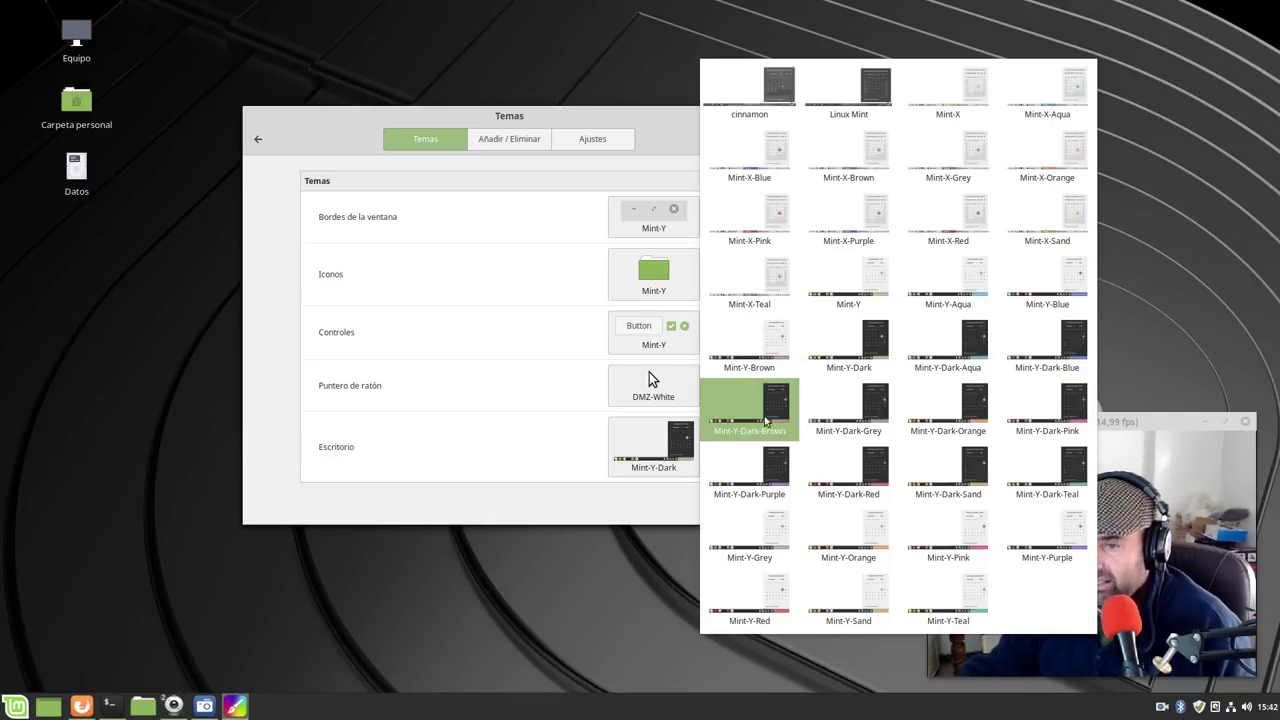
{"action": "left_click", "coordinate": [940, 350]}
{"action": "left_click", "coordinate": [655, 447]}
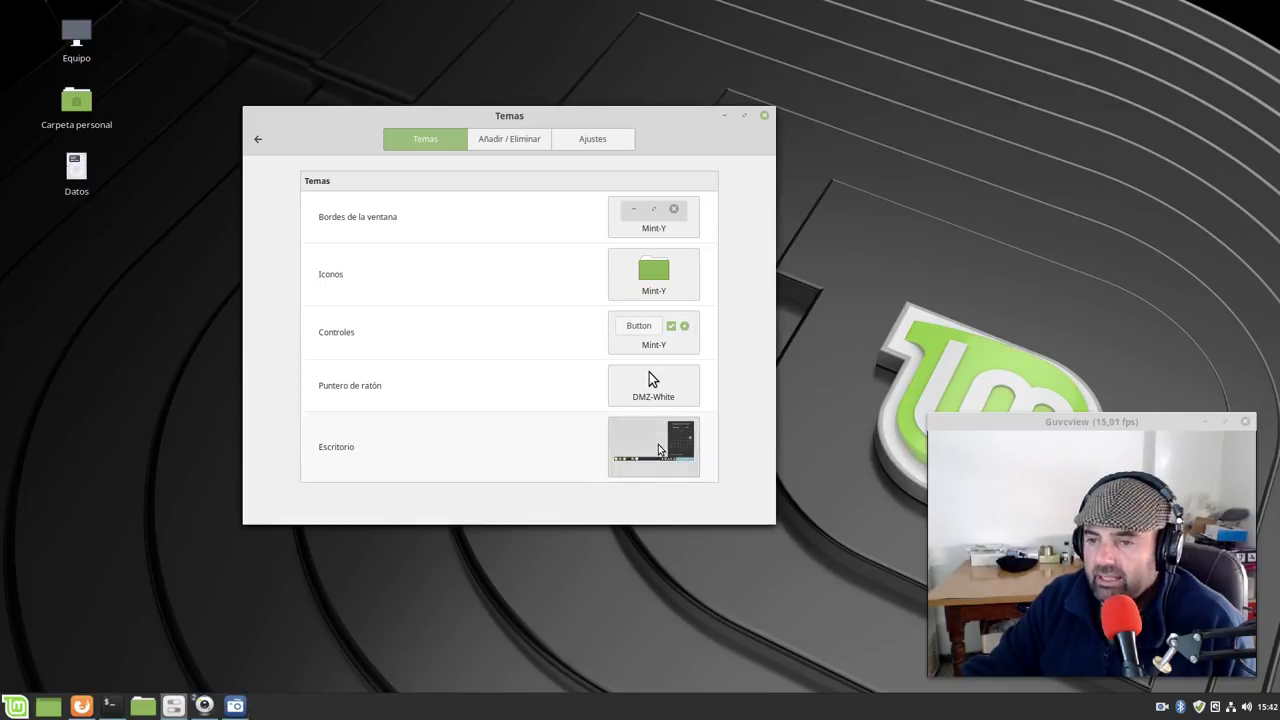
{"action": "left_click", "coordinate": [1036, 344]}
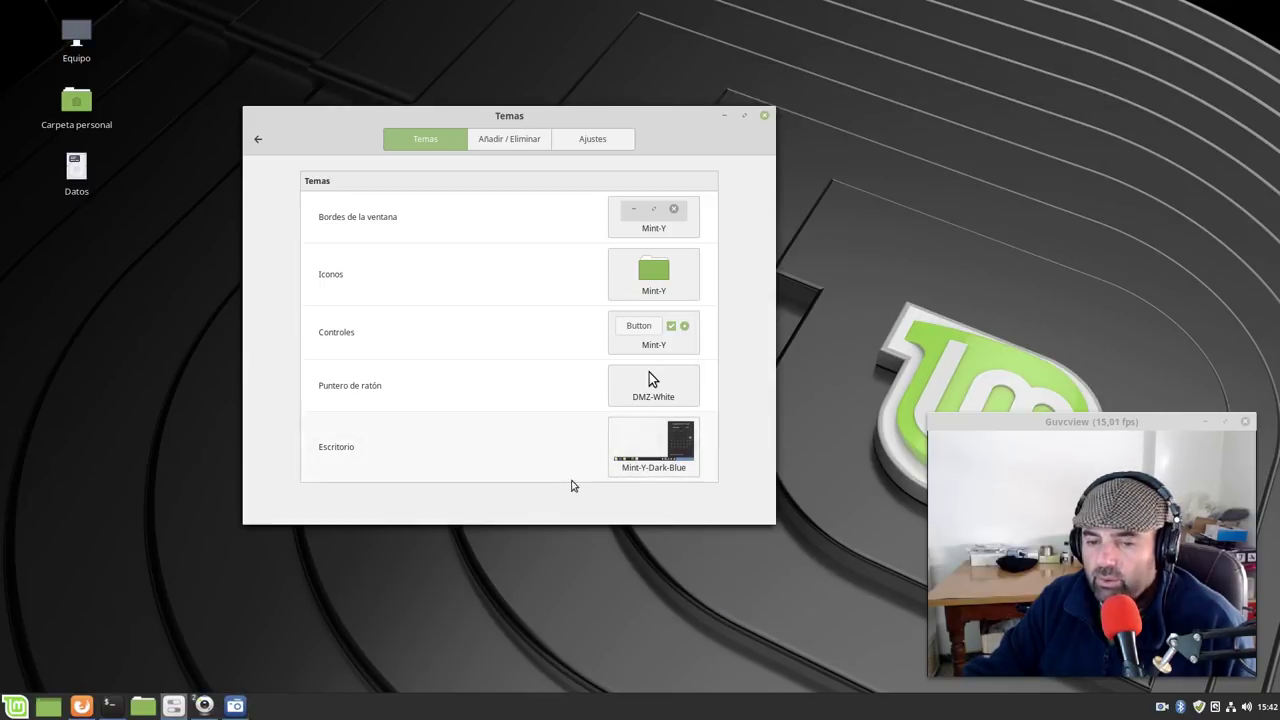
{"action": "left_click", "coordinate": [660, 465]}
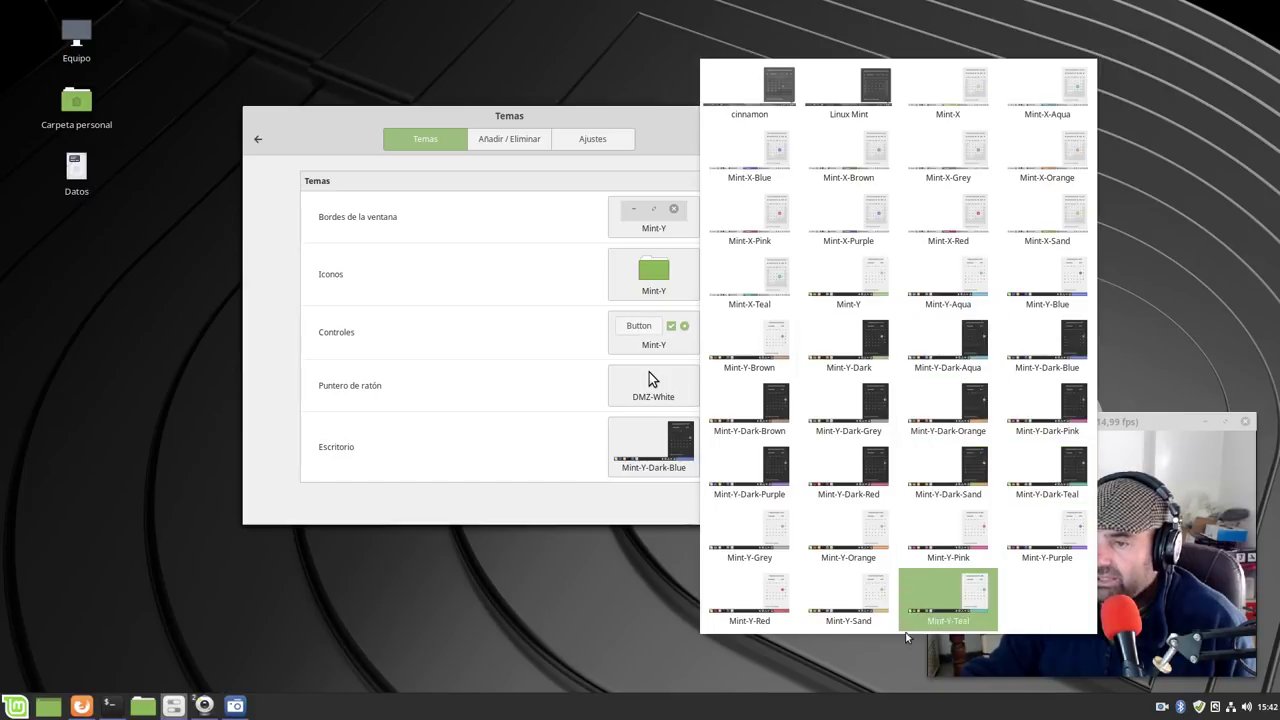
{"action": "left_click", "coordinate": [872, 350]}
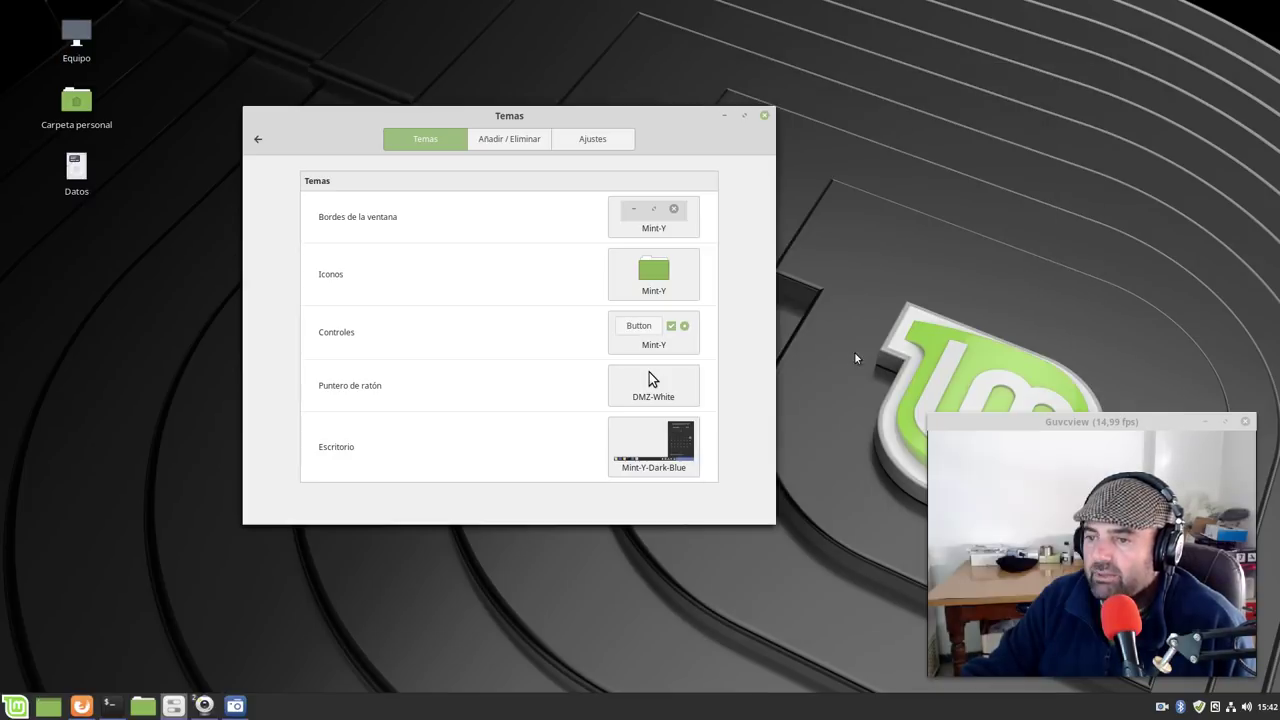
Browse the available themes for window borders, icons and controls, keeping Mint-Y for each
{"action": "left_click", "coordinate": [648, 212]}
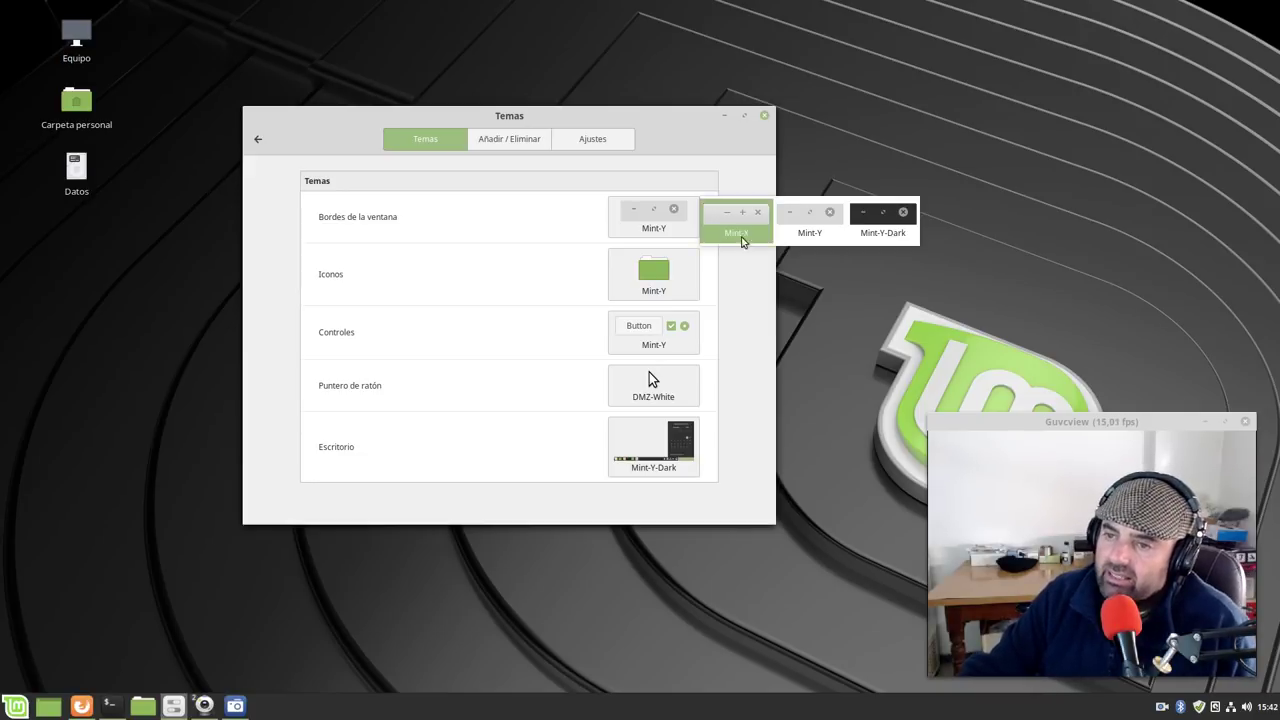
{"action": "left_click", "coordinate": [530, 265]}
{"action": "left_click", "coordinate": [658, 270]}
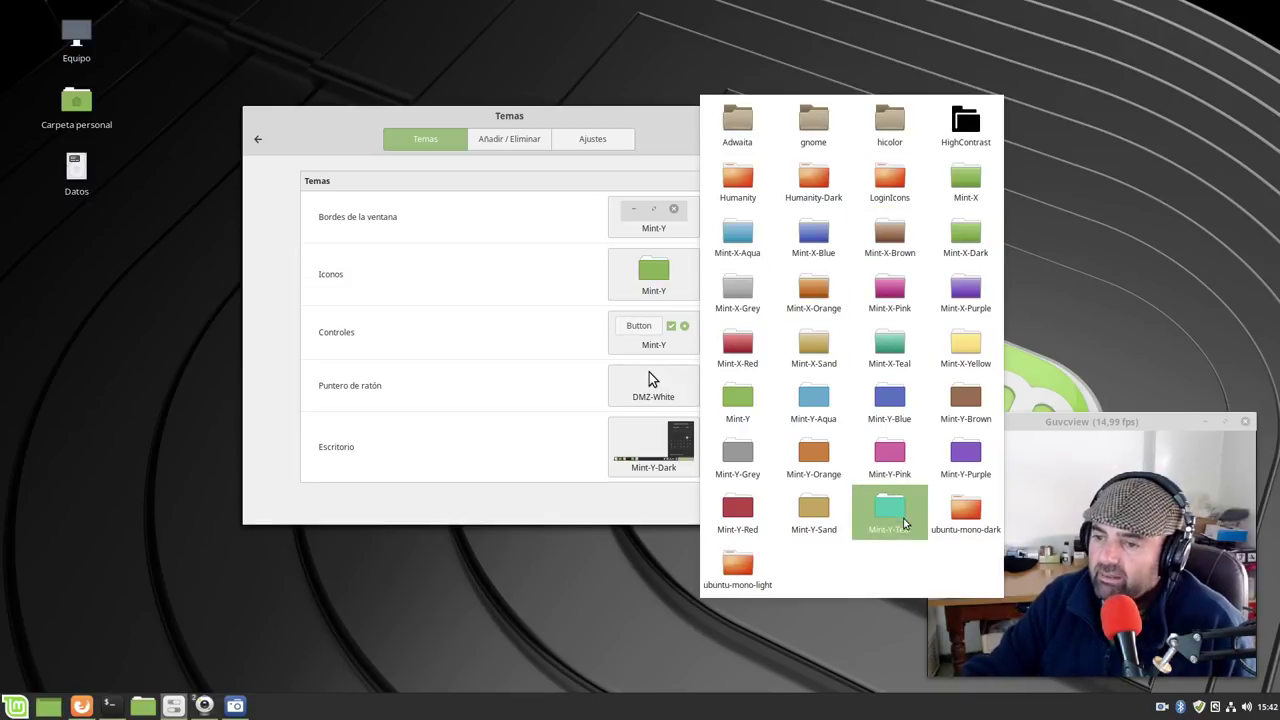
{"action": "left_click", "coordinate": [662, 138]}
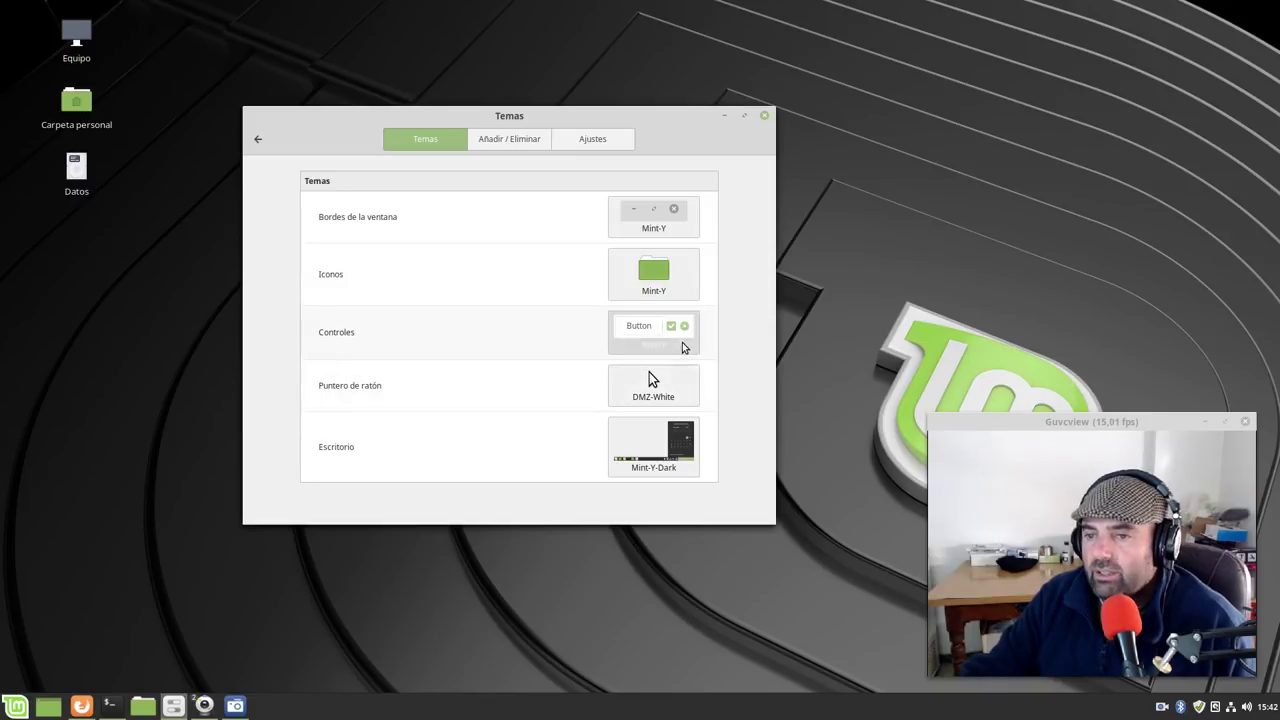
{"action": "left_click", "coordinate": [655, 345]}
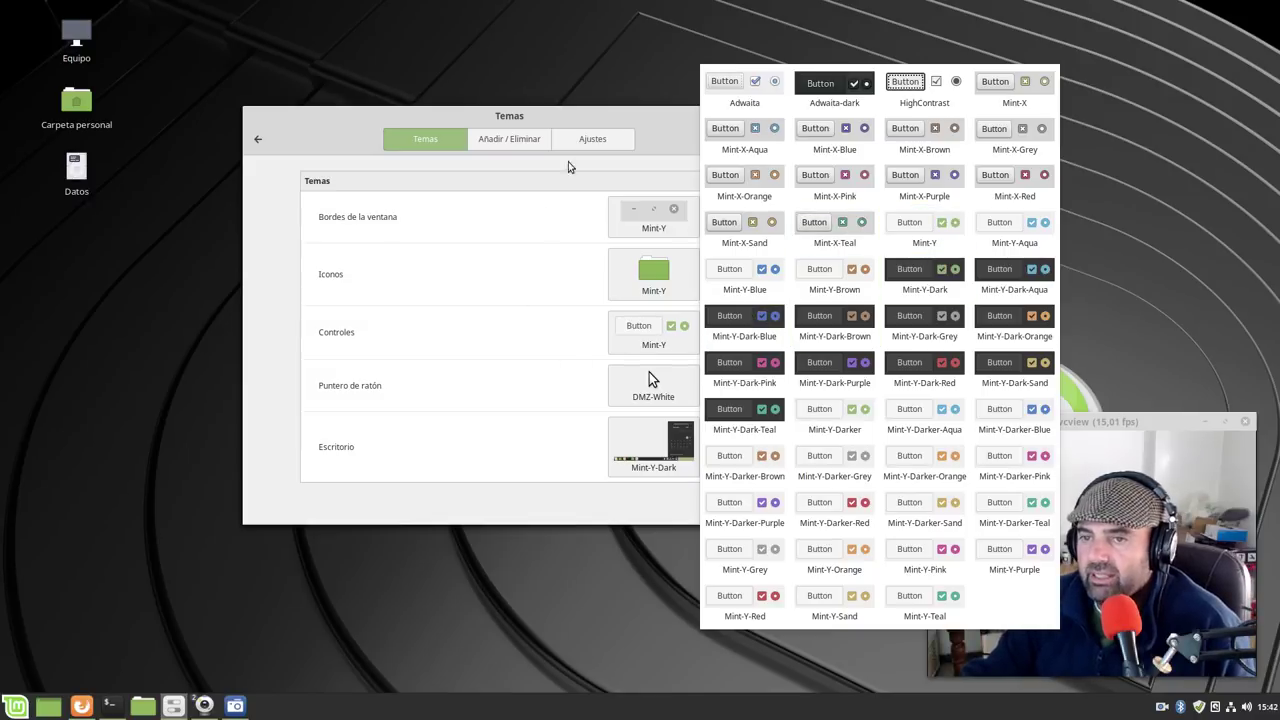
{"action": "left_click", "coordinate": [659, 125]}
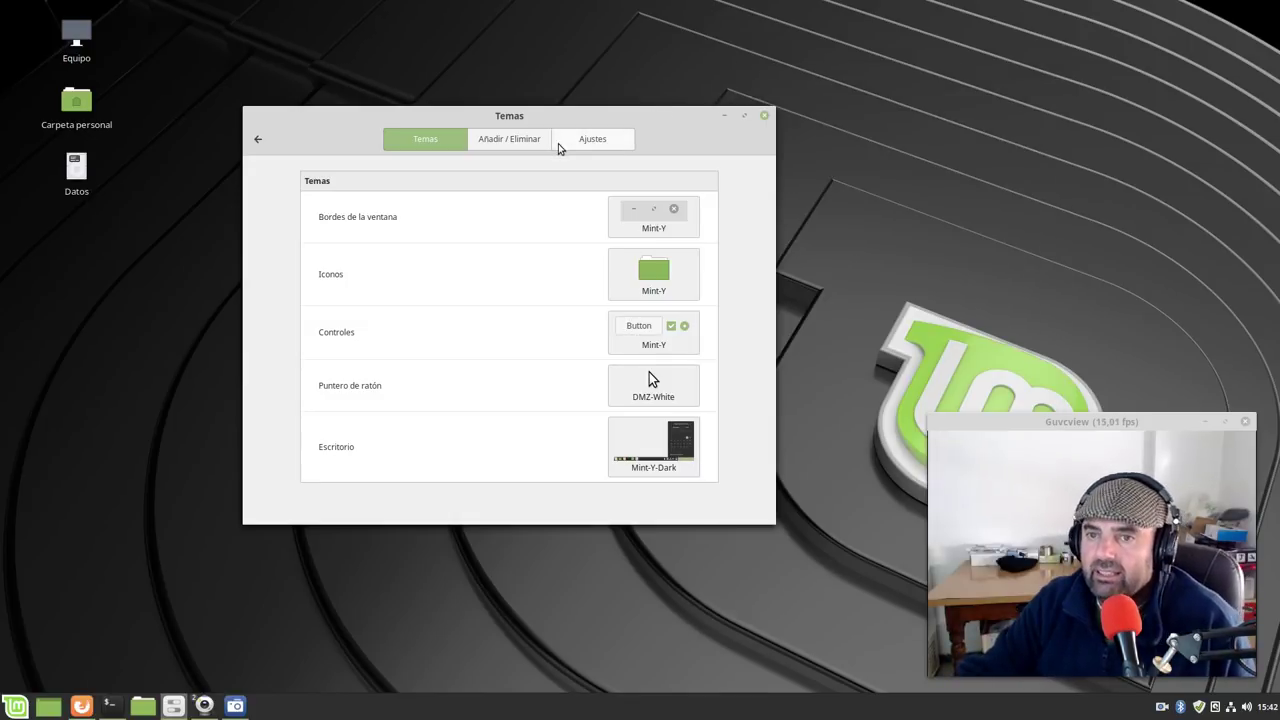
View the Añadir / Eliminar and Ajustes pages of Temas, declining the cache update, and return to the settings overview
{"action": "left_click", "coordinate": [522, 142]}
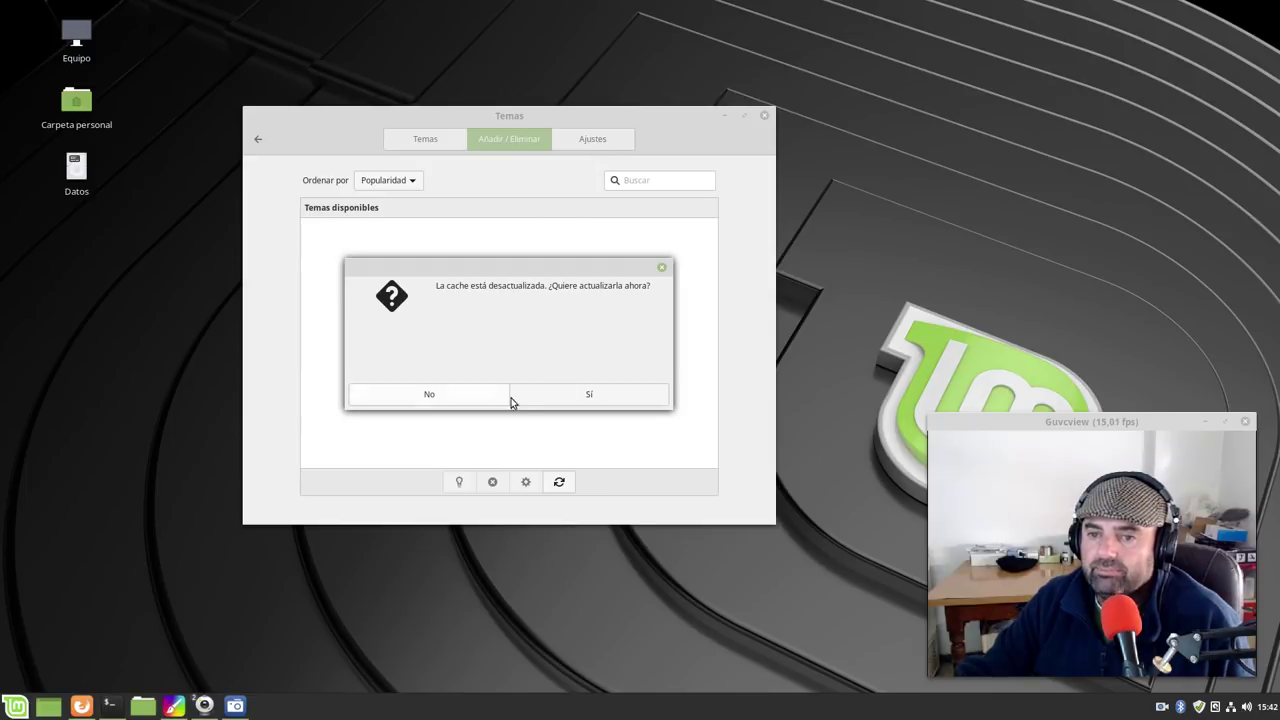
{"action": "left_click", "coordinate": [466, 398]}
{"action": "left_click", "coordinate": [596, 147]}
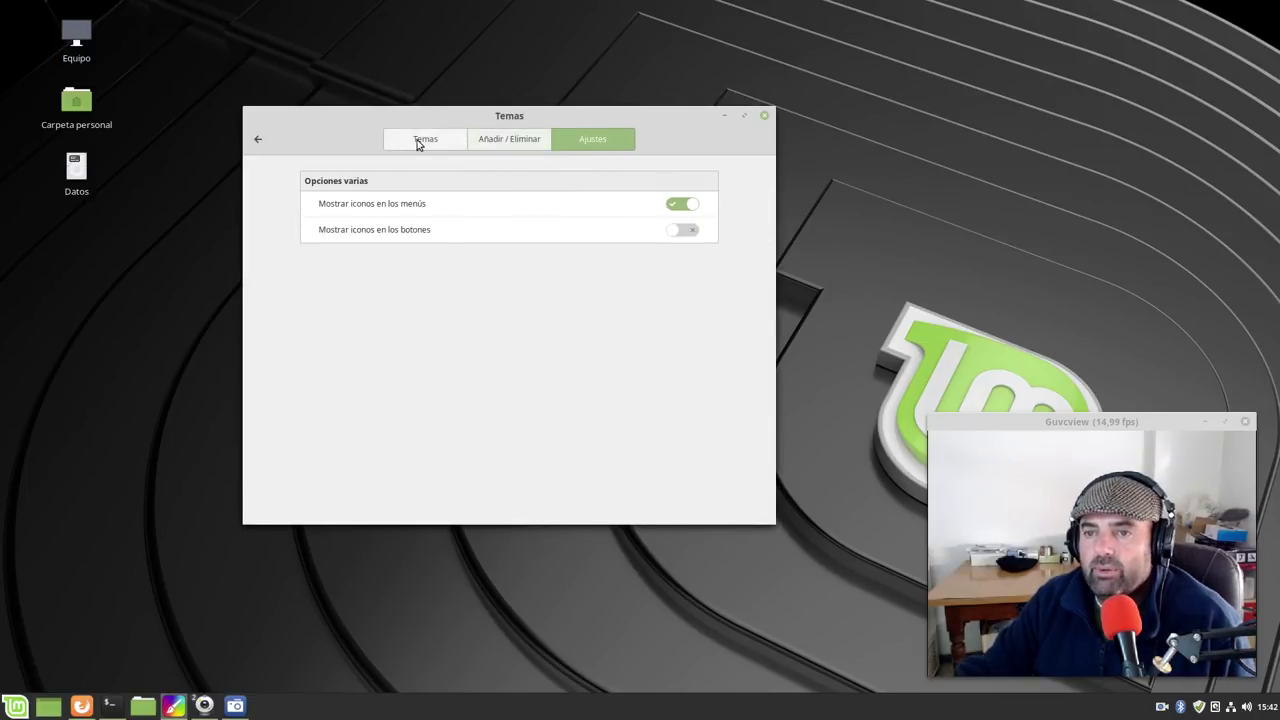
{"action": "left_click", "coordinate": [419, 145]}
{"action": "left_click", "coordinate": [258, 139]}
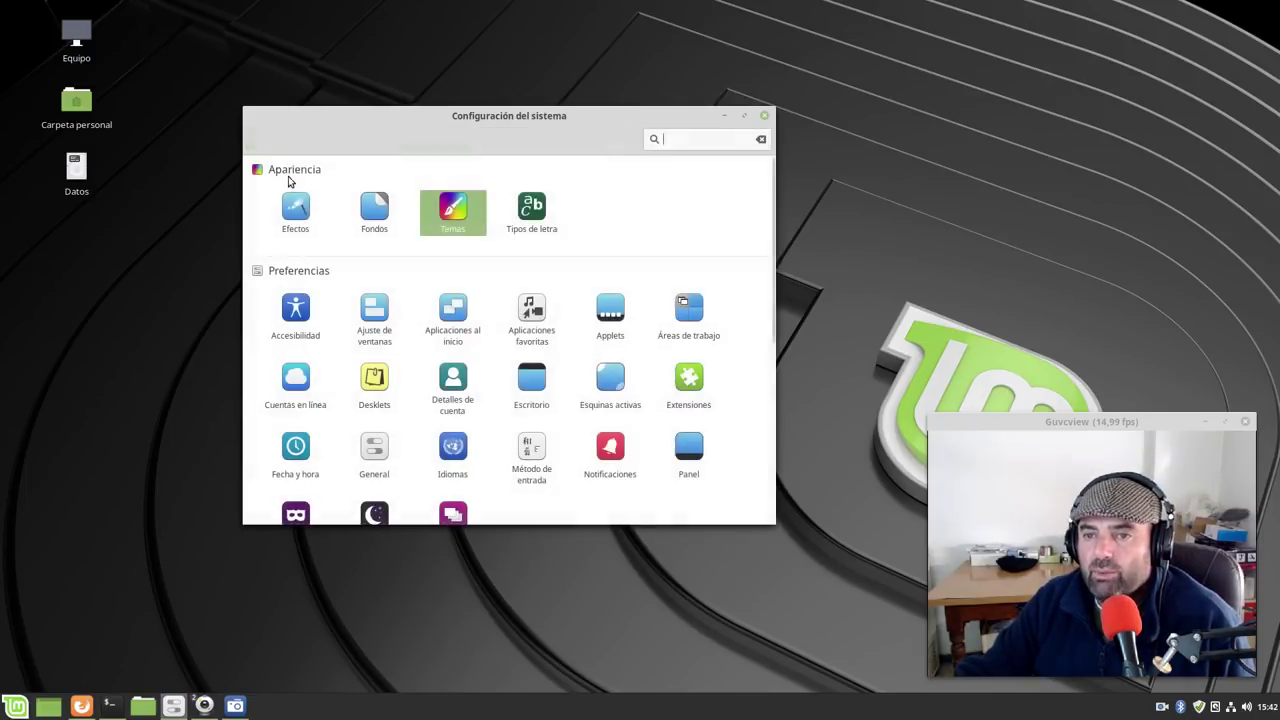
Open the Panel settings, try a panel height of 37, and set the height to 39
{"action": "scroll", "coordinate": [345, 250], "scroll_direction": "down", "scroll_amount": 2}
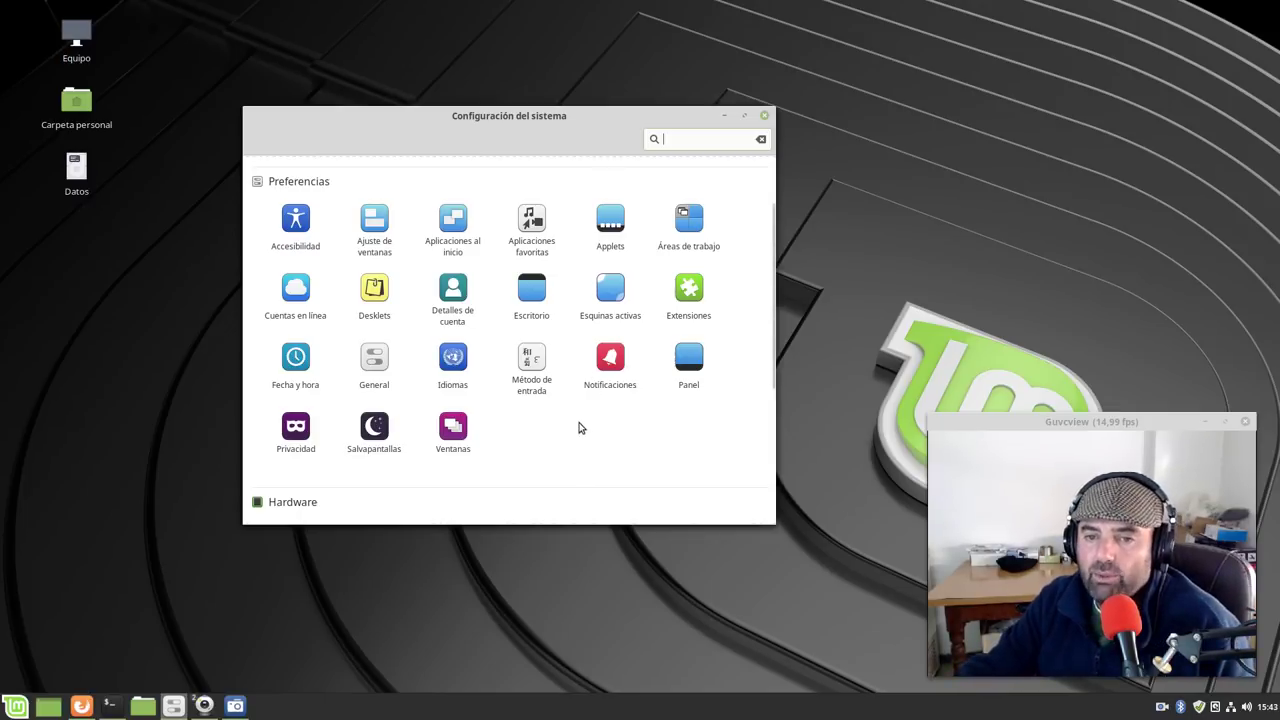
{"action": "left_click", "coordinate": [687, 367]}
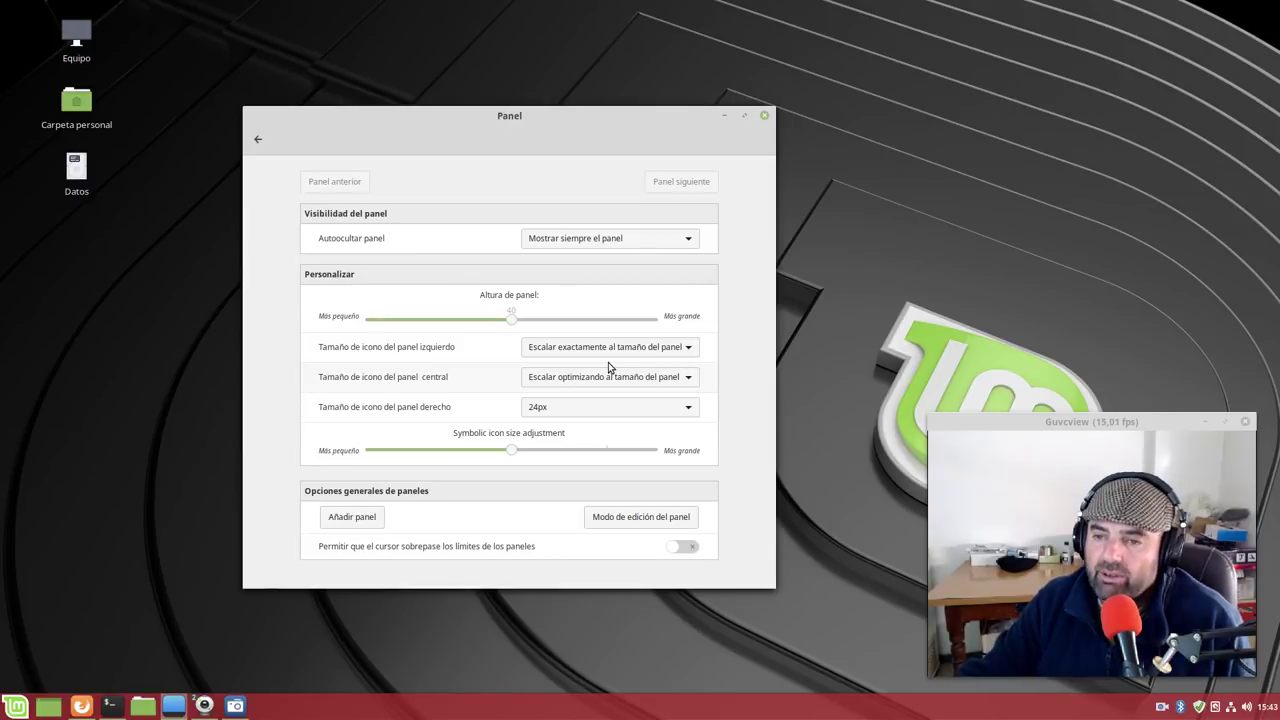
{"action": "left_click_drag", "start_coordinate": [580, 123], "coordinate": [597, 98]}
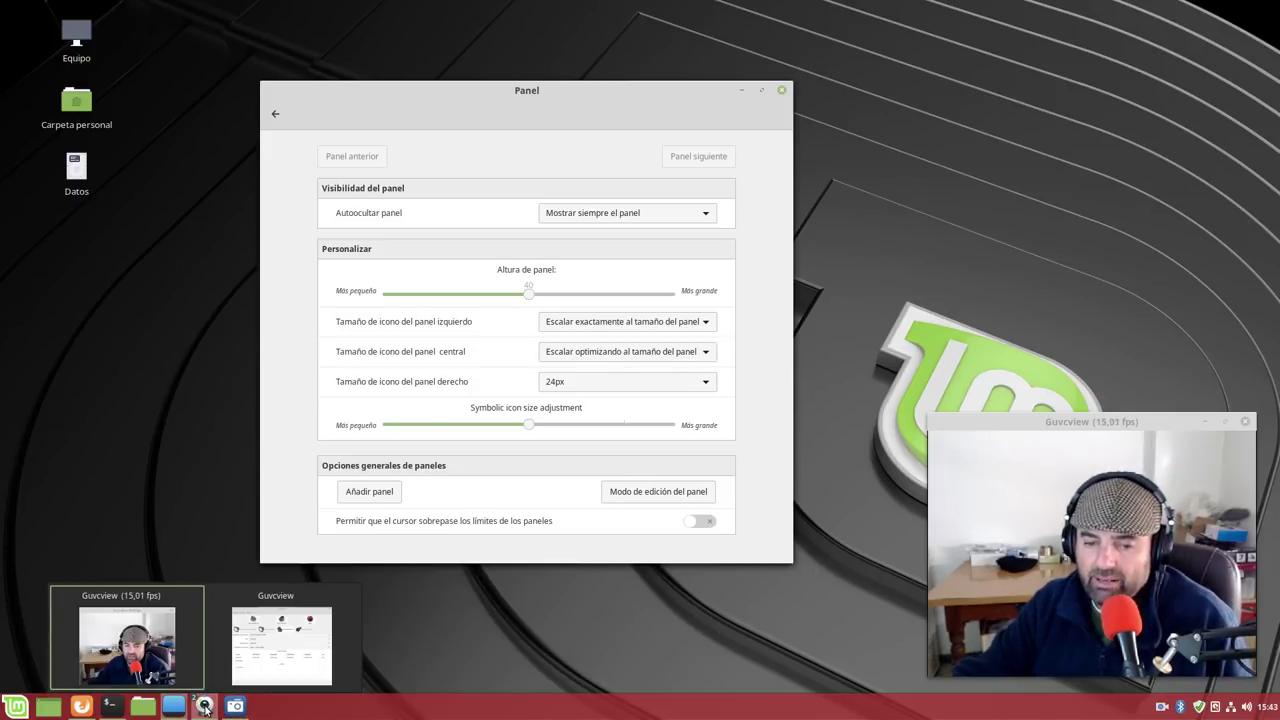
{"action": "mouse_move", "coordinate": [277, 683]}
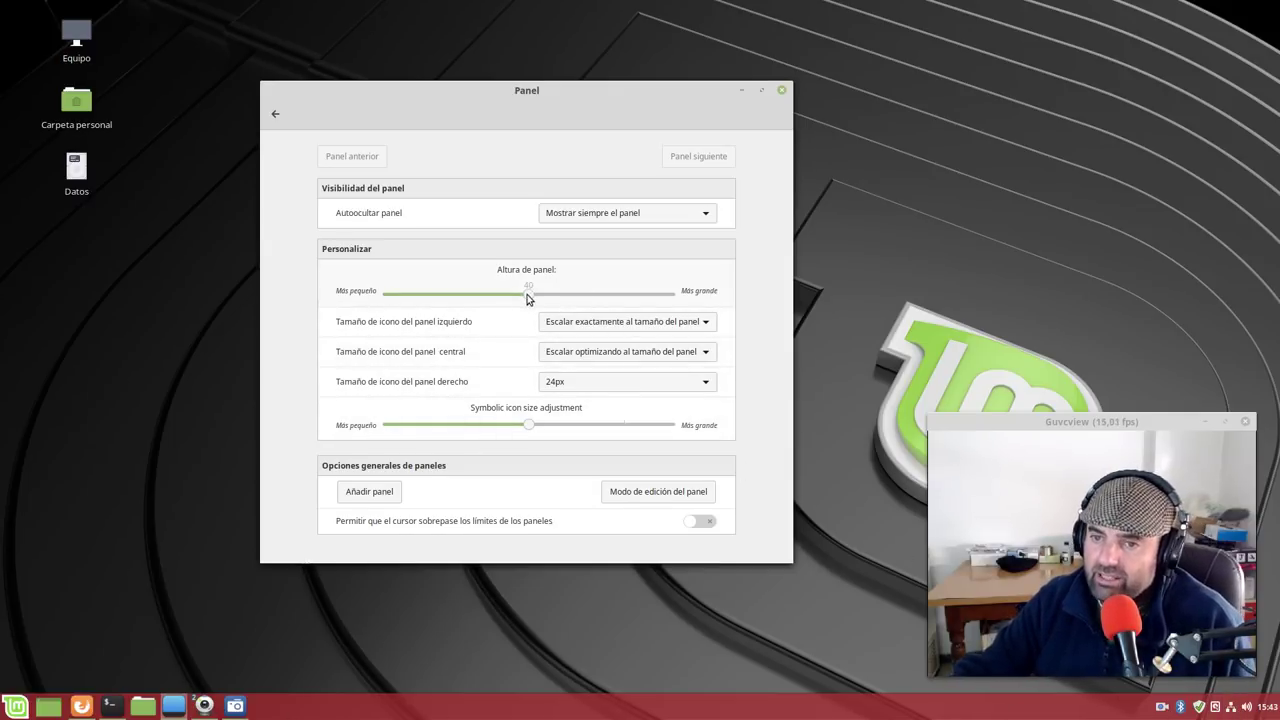
{"action": "left_click_drag", "start_coordinate": [532, 297], "coordinate": [506, 294]}
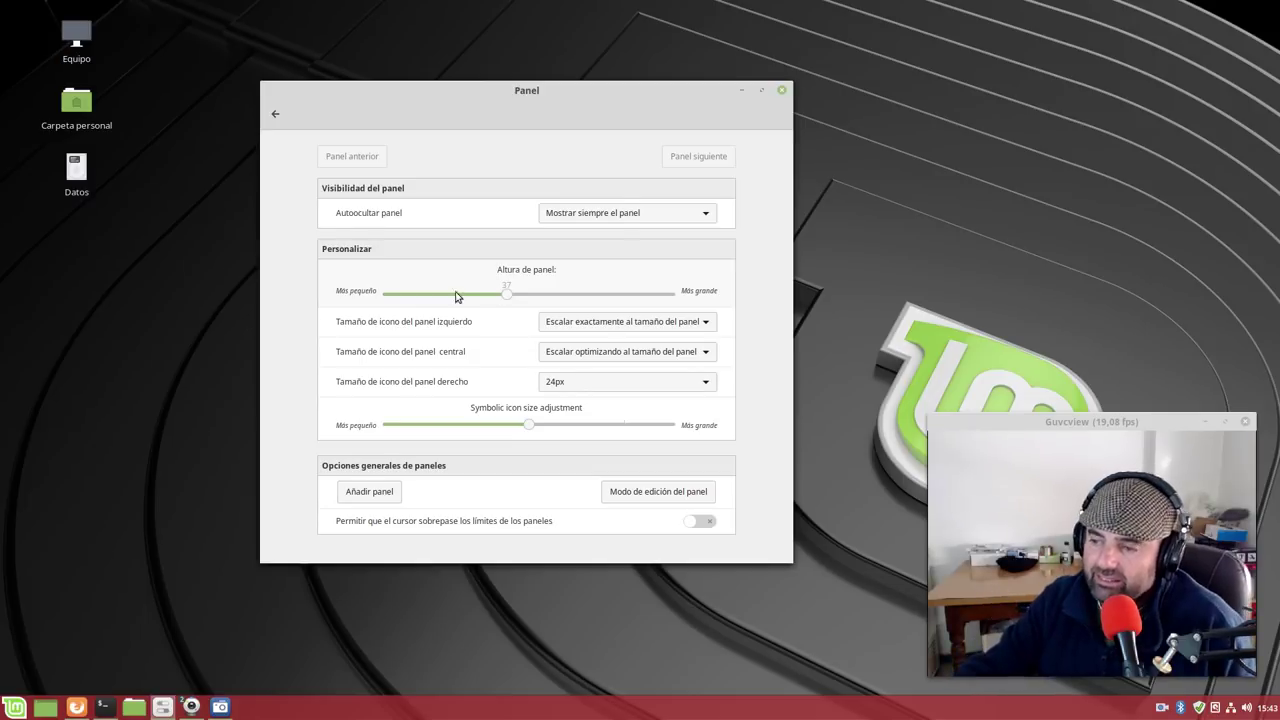
{"action": "left_click_drag", "start_coordinate": [507, 298], "coordinate": [522, 293]}
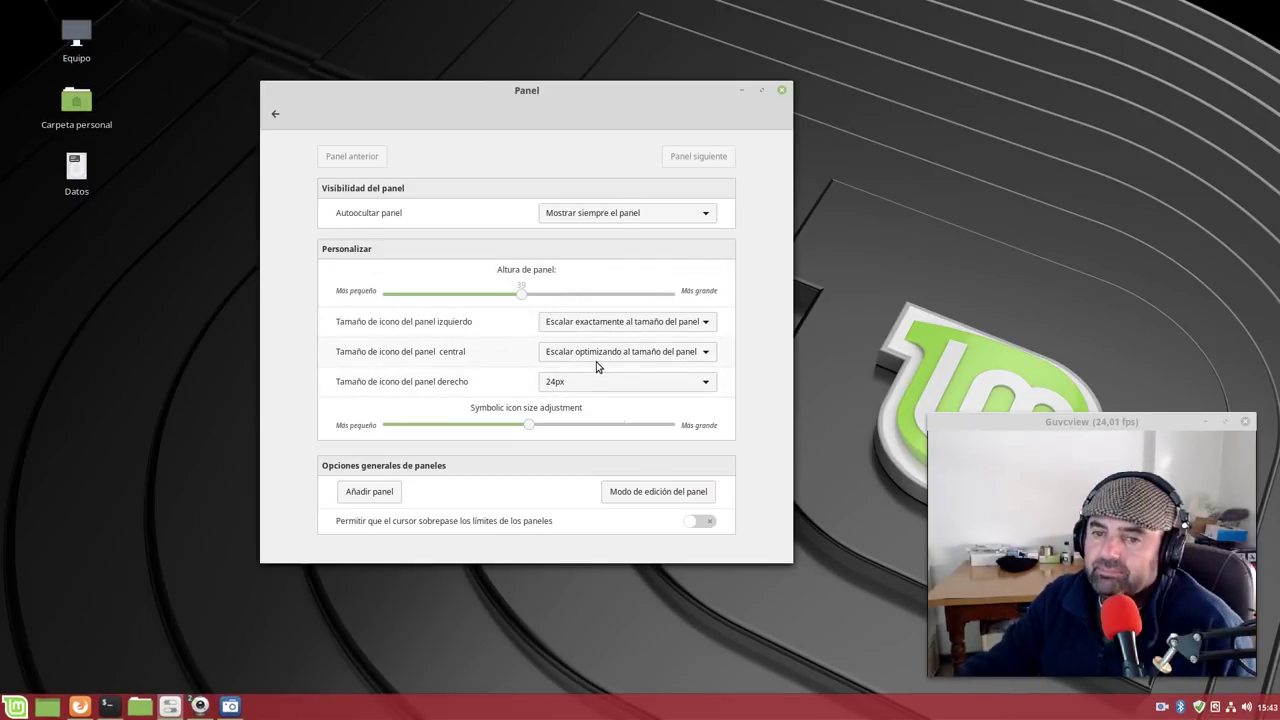
Try a left panel icon size of 24px, and set both the left and central panel icon sizes to 32px
{"action": "left_click", "coordinate": [634, 324]}
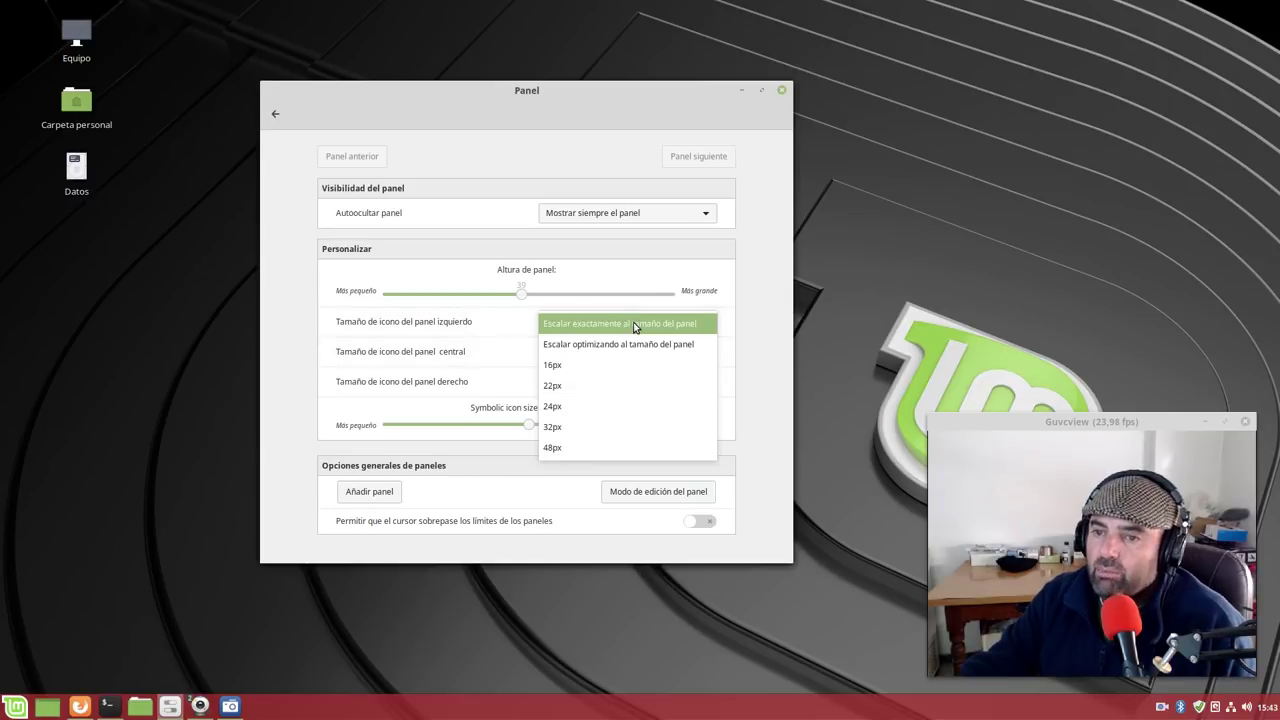
{"action": "left_click", "coordinate": [599, 404]}
{"action": "left_click", "coordinate": [610, 354]}
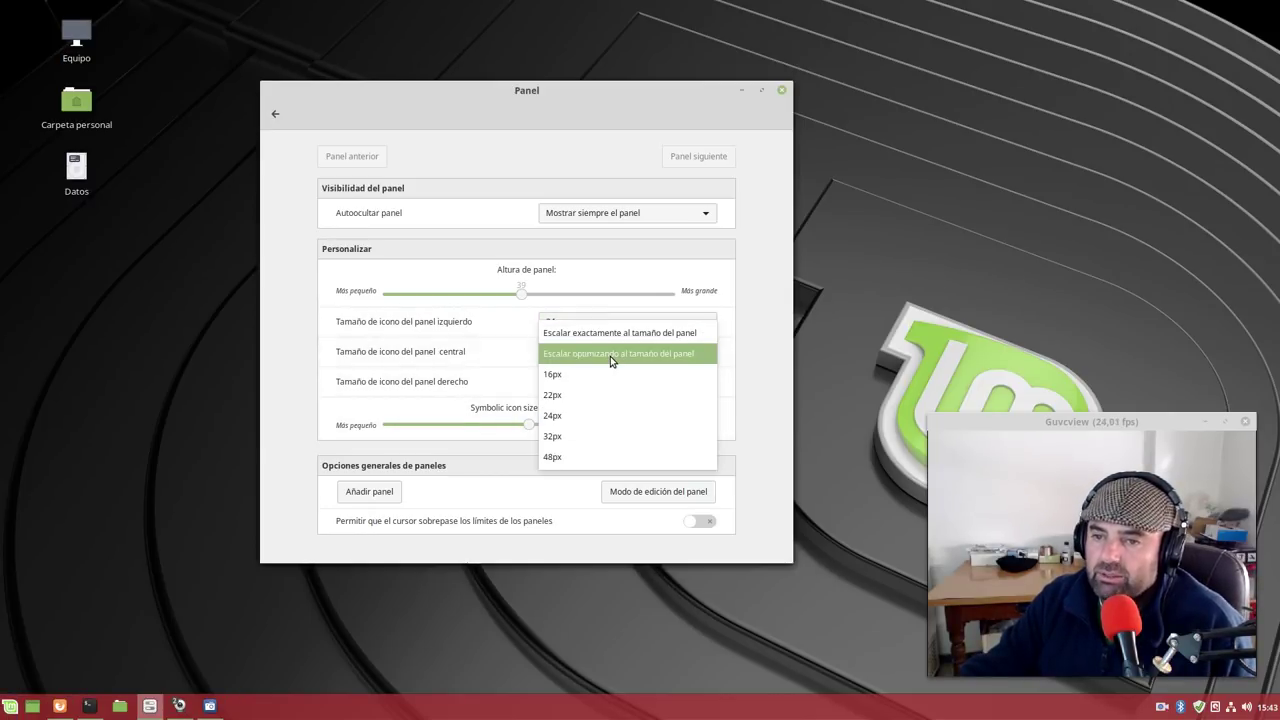
{"action": "left_click", "coordinate": [580, 320]}
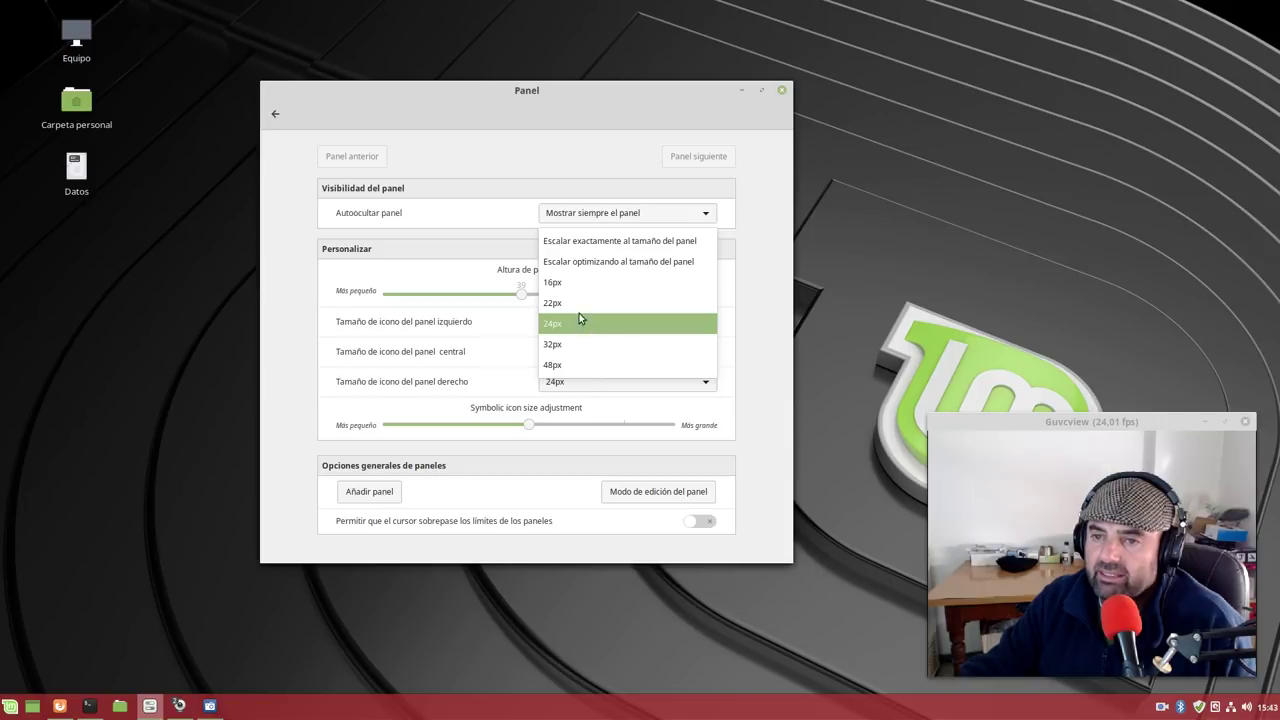
{"action": "left_click", "coordinate": [576, 344]}
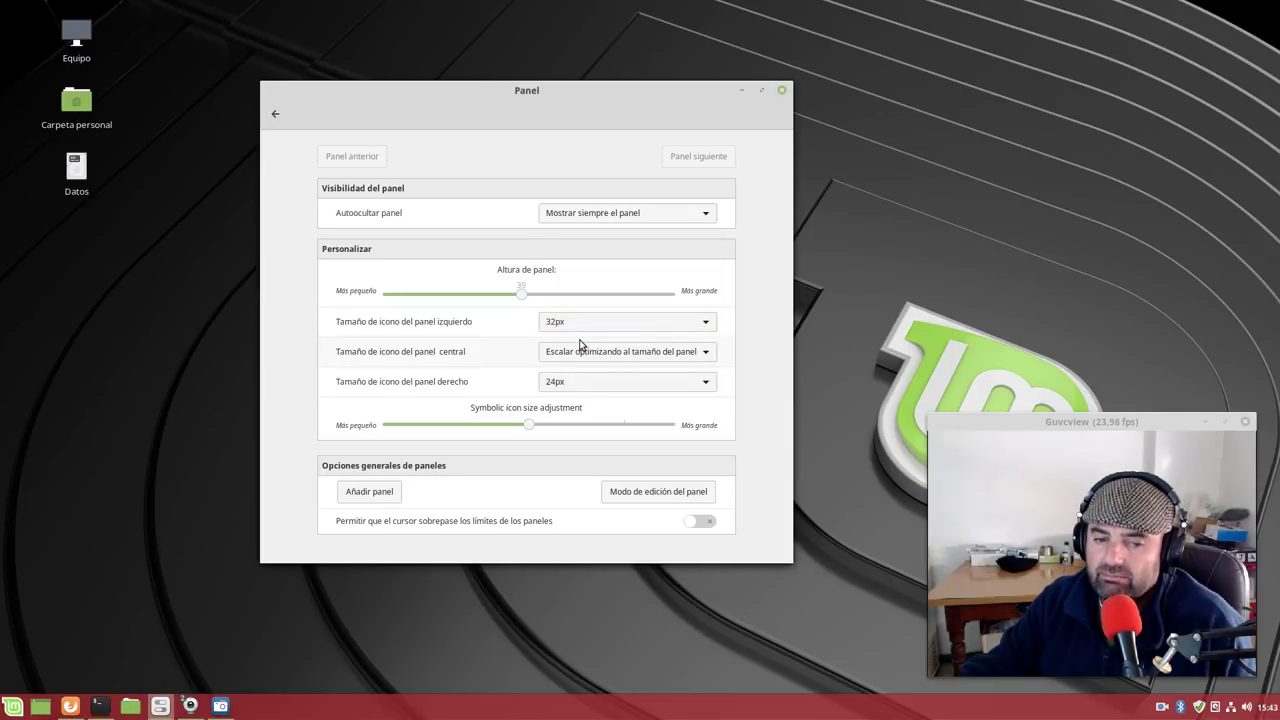
{"action": "left_click", "coordinate": [591, 354]}
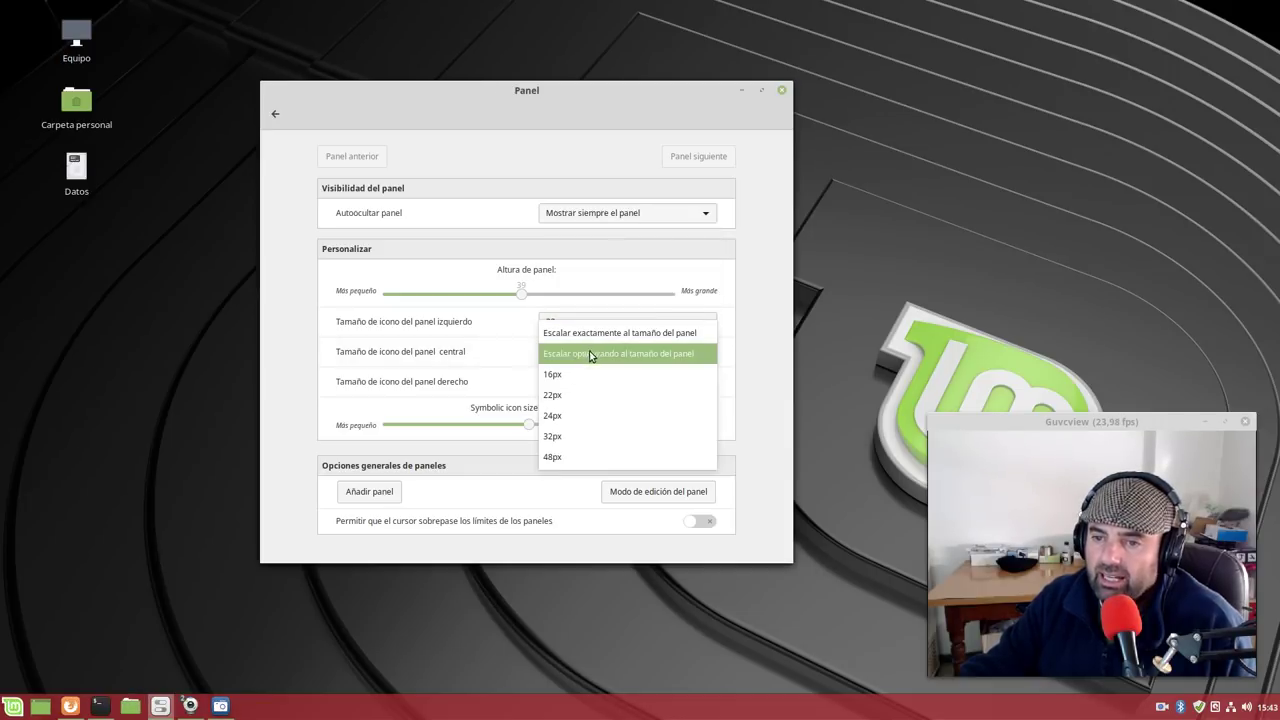
{"action": "left_click", "coordinate": [572, 440]}
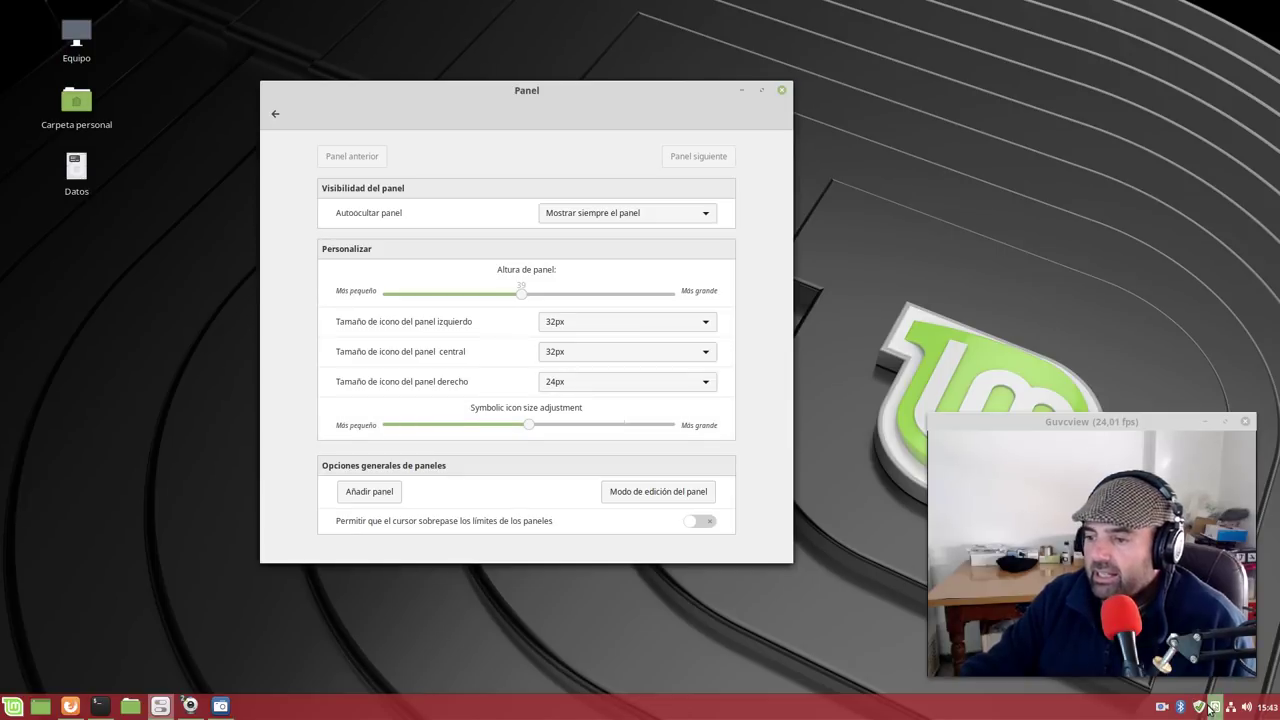
Try a right panel icon size of 32px and set it back to 24px
{"action": "left_click", "coordinate": [586, 381]}
{"action": "left_click", "coordinate": [582, 398]}
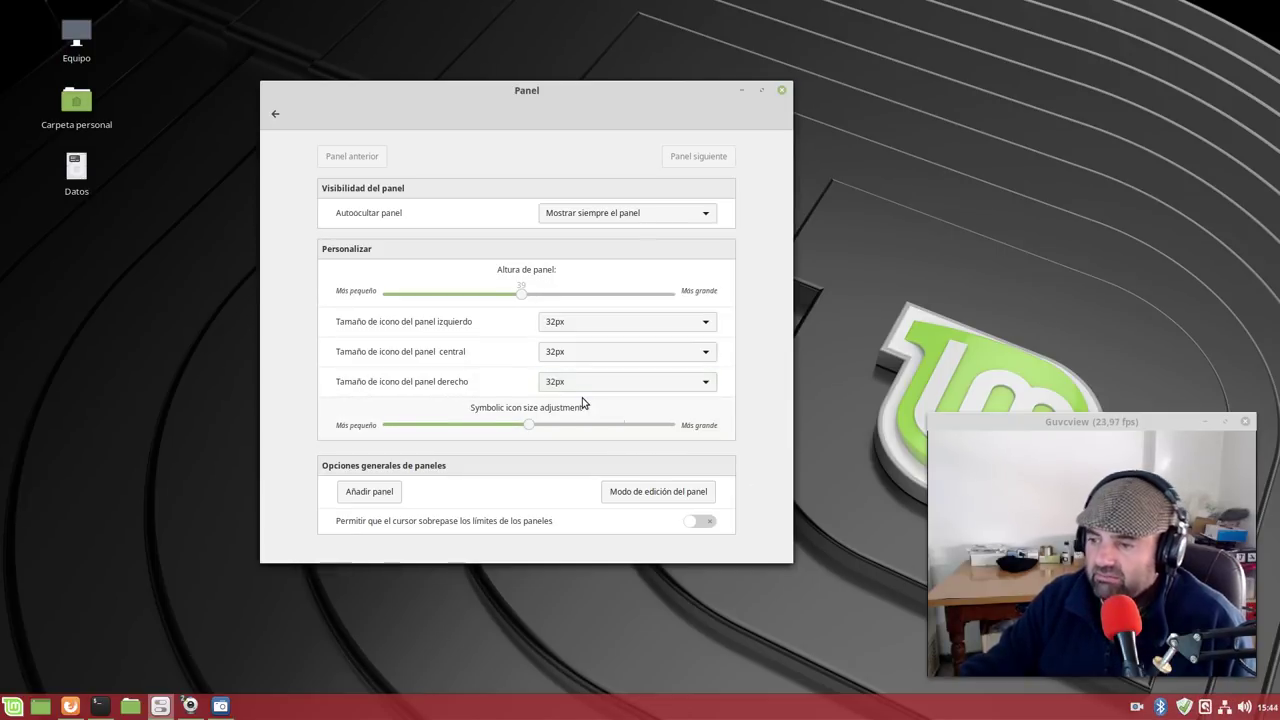
{"action": "left_click", "coordinate": [583, 386]}
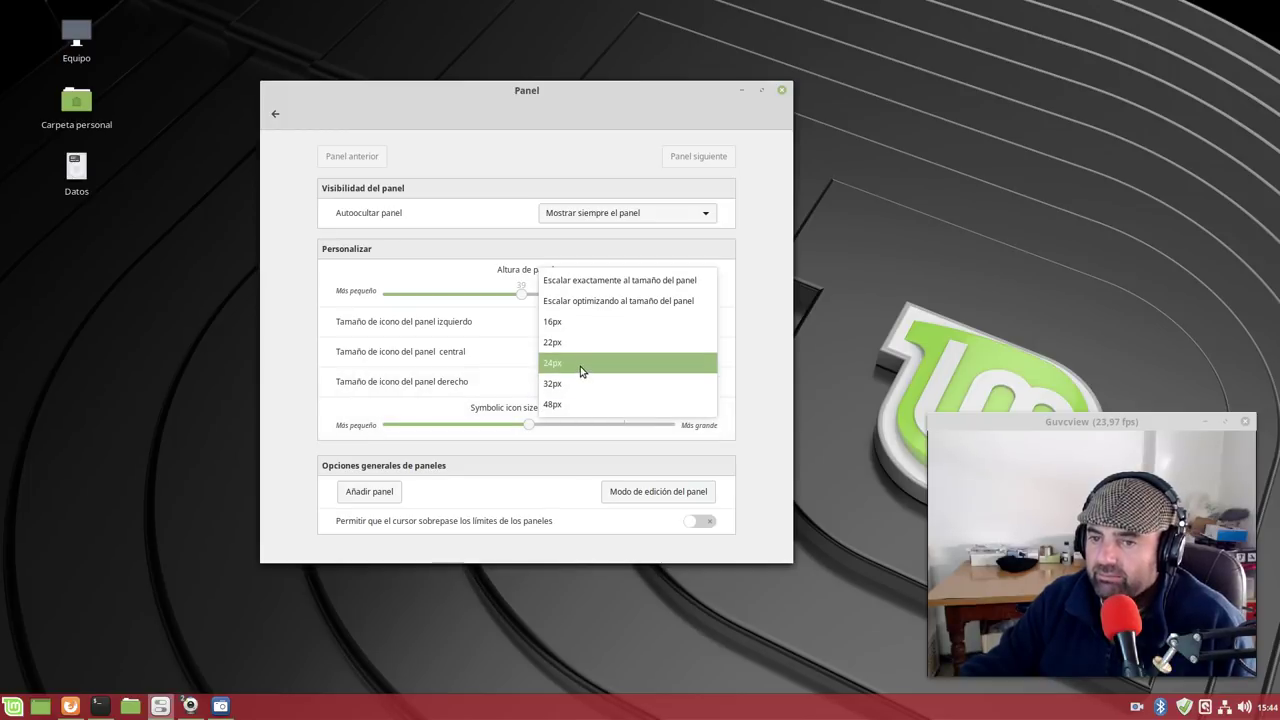
{"action": "left_click", "coordinate": [580, 364]}
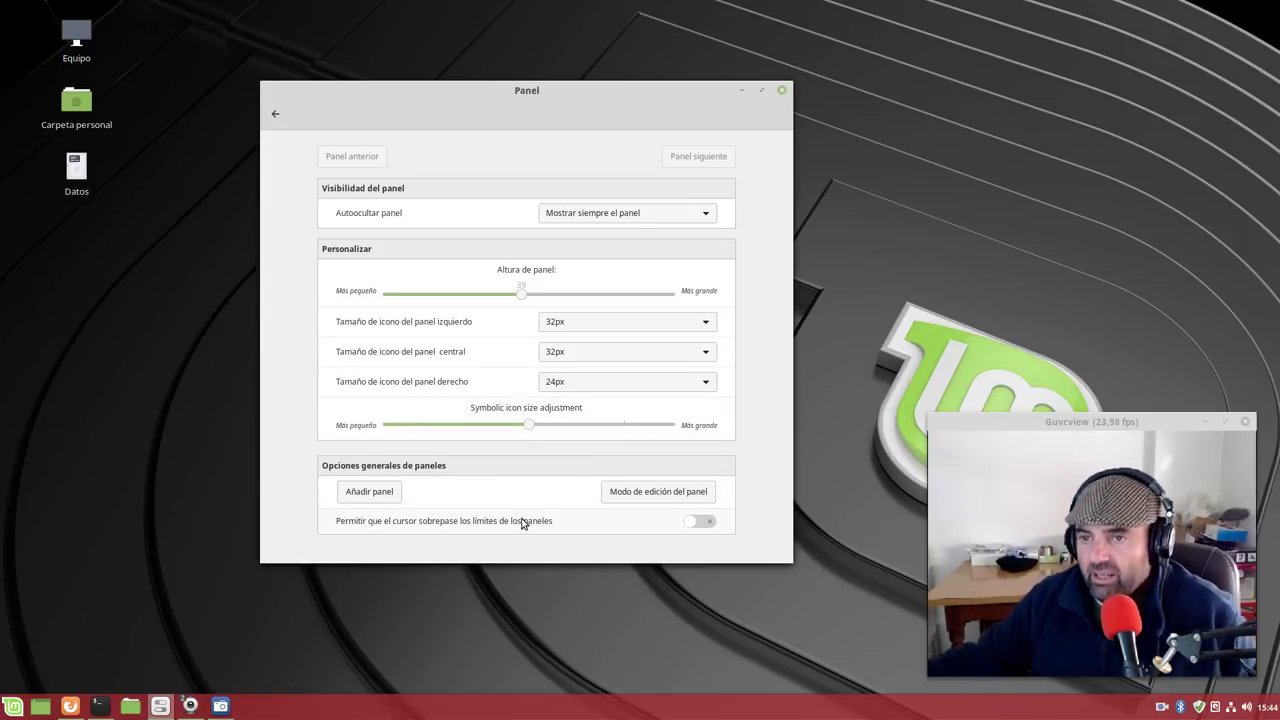
Leave the Panel settings and open the Administrador de controladores, authenticating with the account password
{"action": "left_click", "coordinate": [278, 117]}
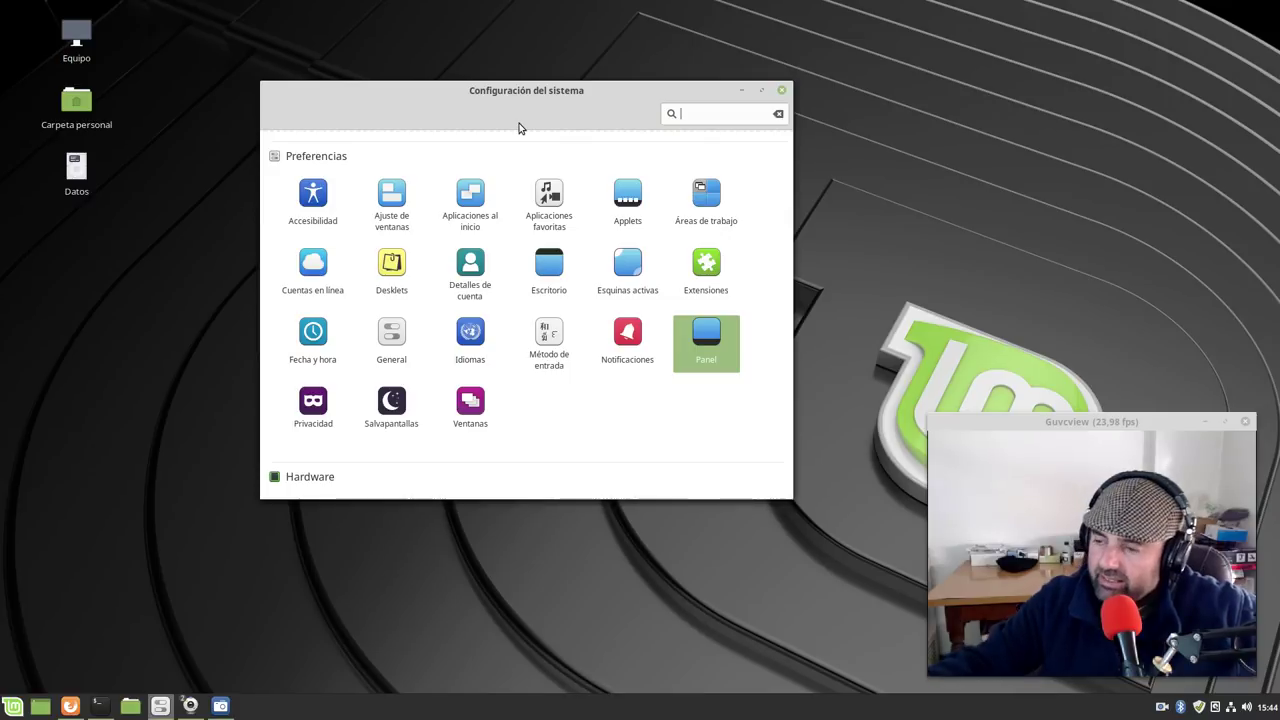
{"action": "scroll", "coordinate": [550, 268], "scroll_direction": "down", "scroll_amount": 5}
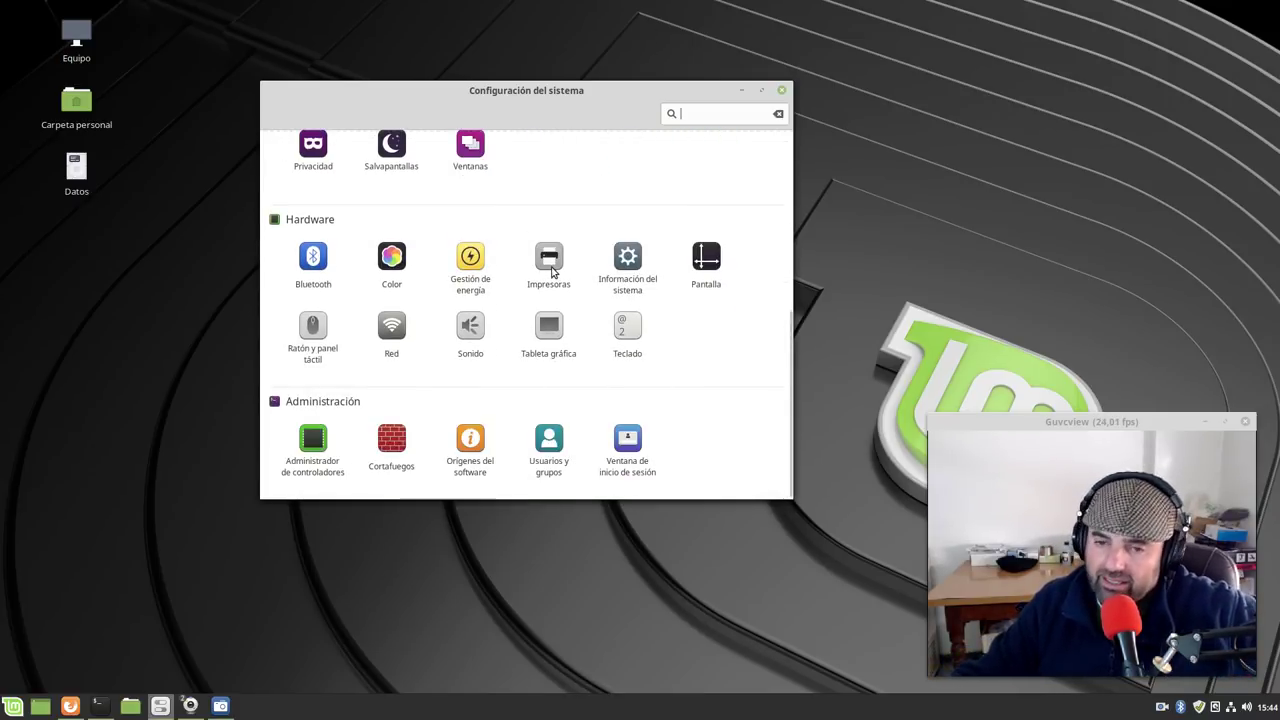
{"action": "left_click", "coordinate": [330, 474]}
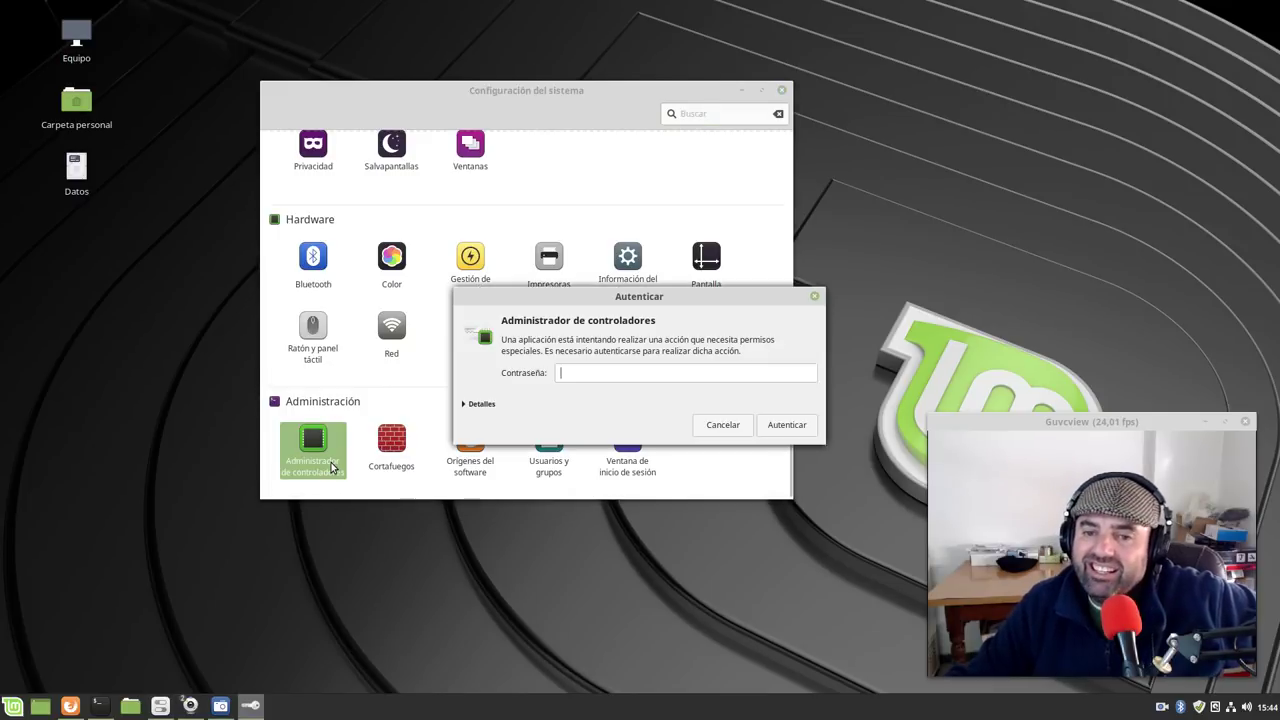
{"action": "type", "text": "••"}
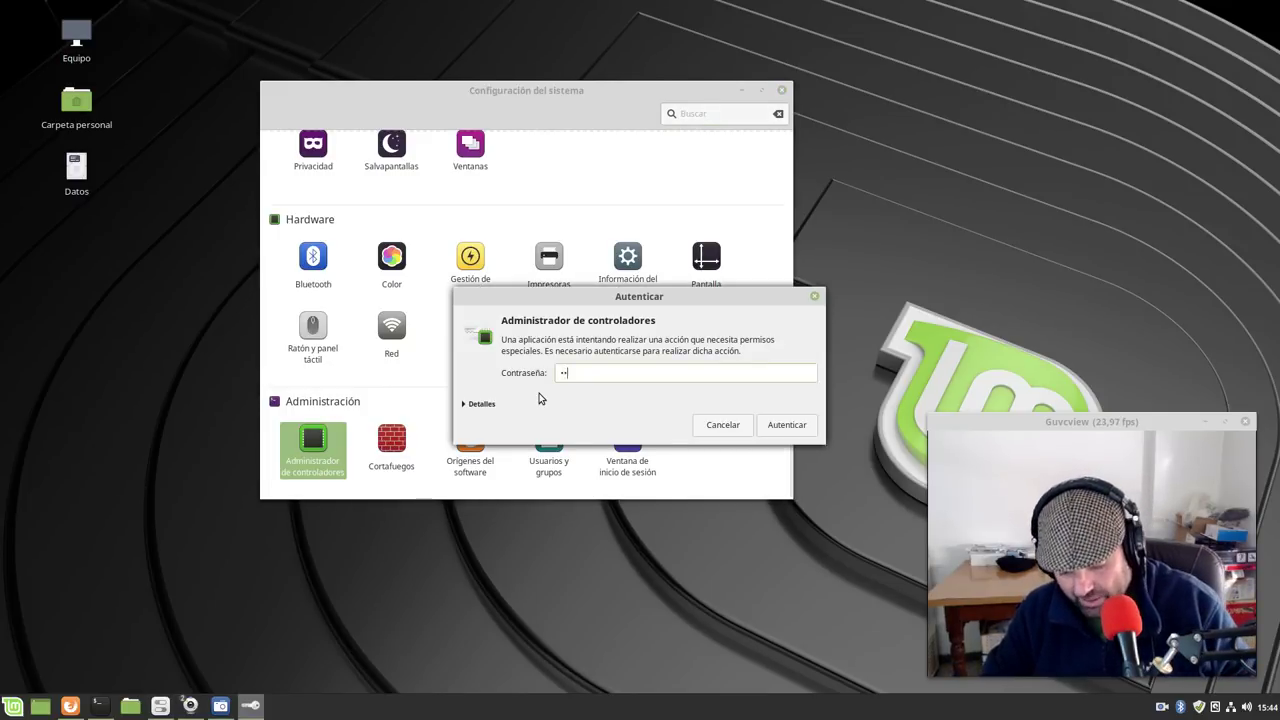
{"action": "type", "text": "•••••"}
{"action": "key", "text": "Return"}
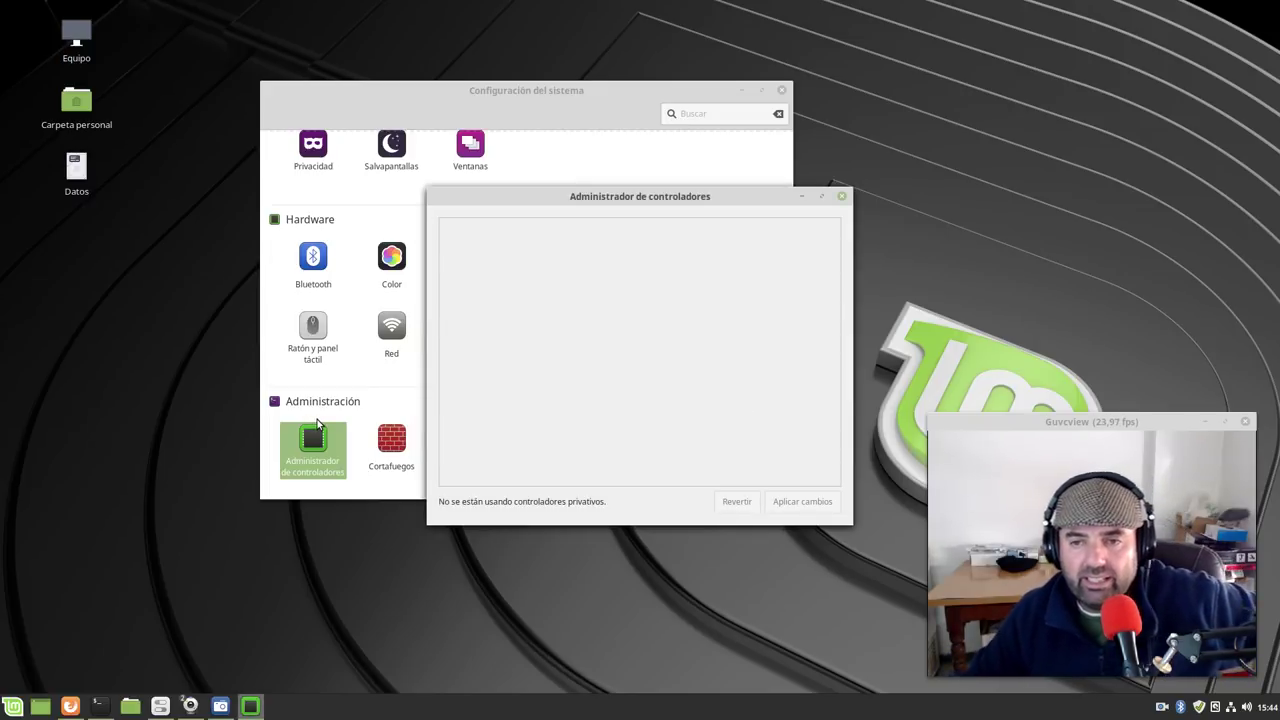
Close the Administrador de controladores and the system settings window
{"action": "left_click", "coordinate": [842, 196]}
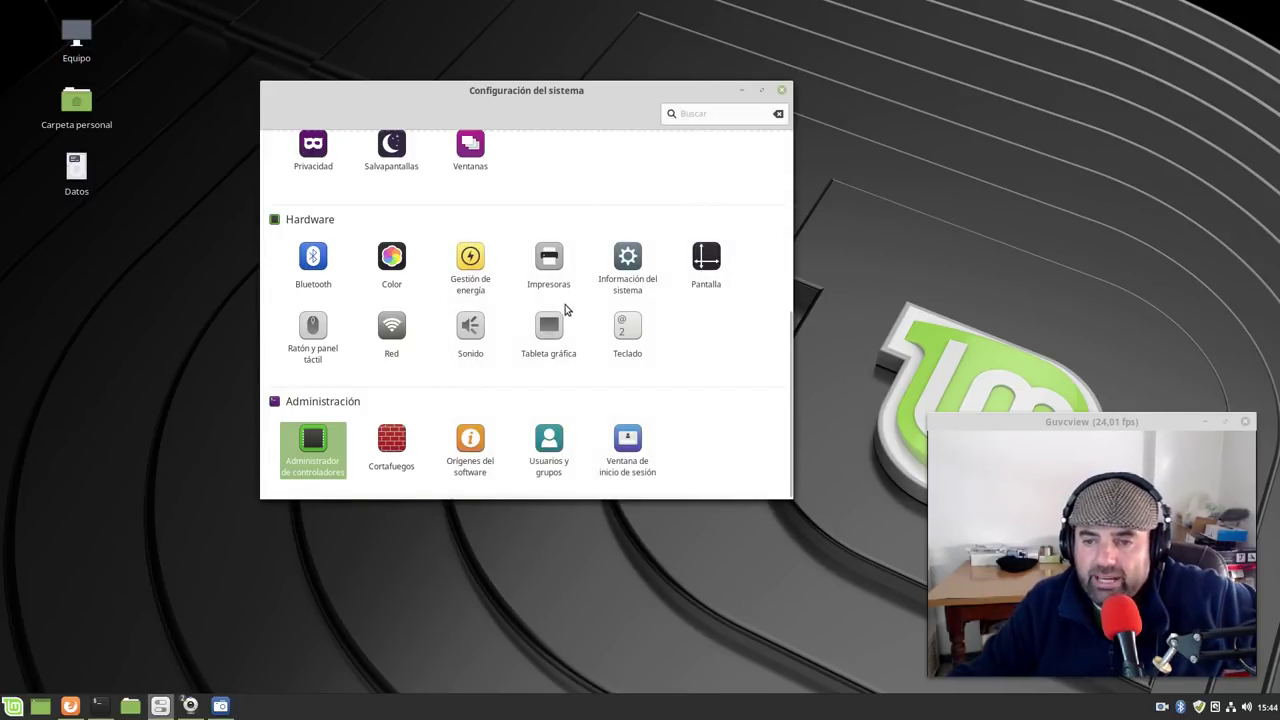
{"action": "scroll", "coordinate": [565, 312], "scroll_direction": "up", "scroll_amount": 2}
{"action": "scroll", "coordinate": [566, 320], "scroll_direction": "down", "scroll_amount": 2}
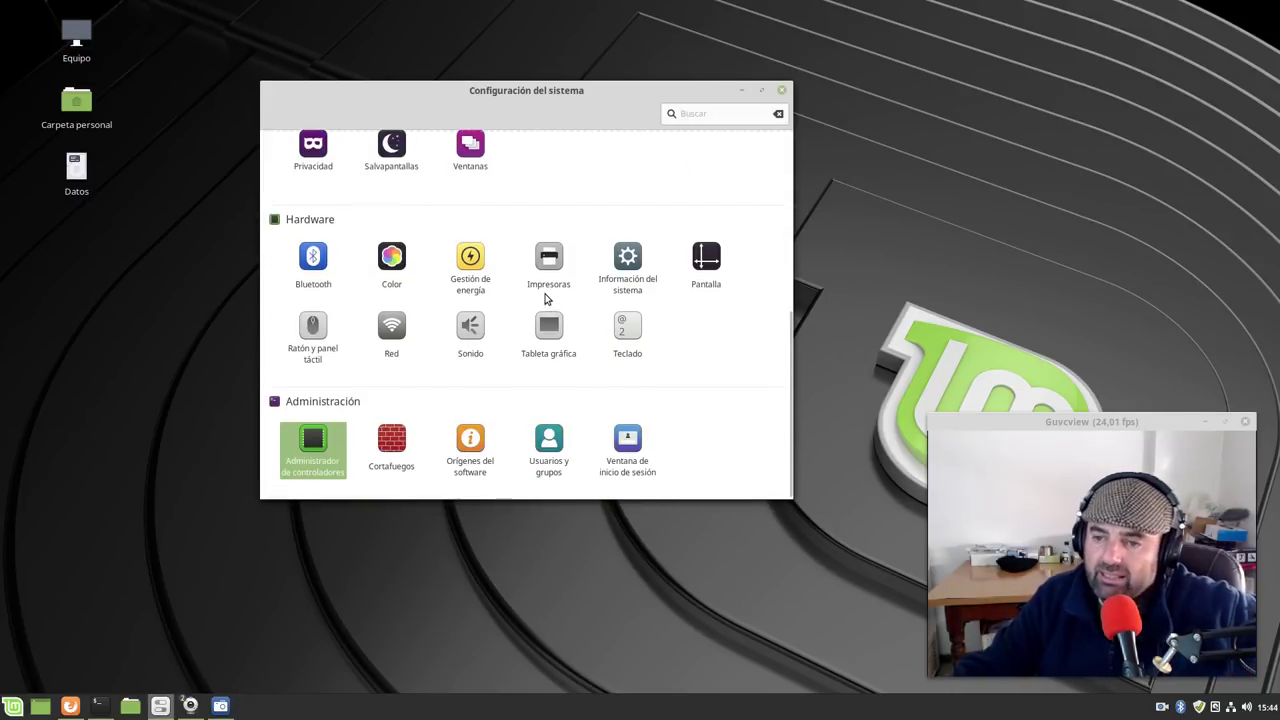
{"action": "scroll", "coordinate": [546, 298], "scroll_direction": "up", "scroll_amount": 3}
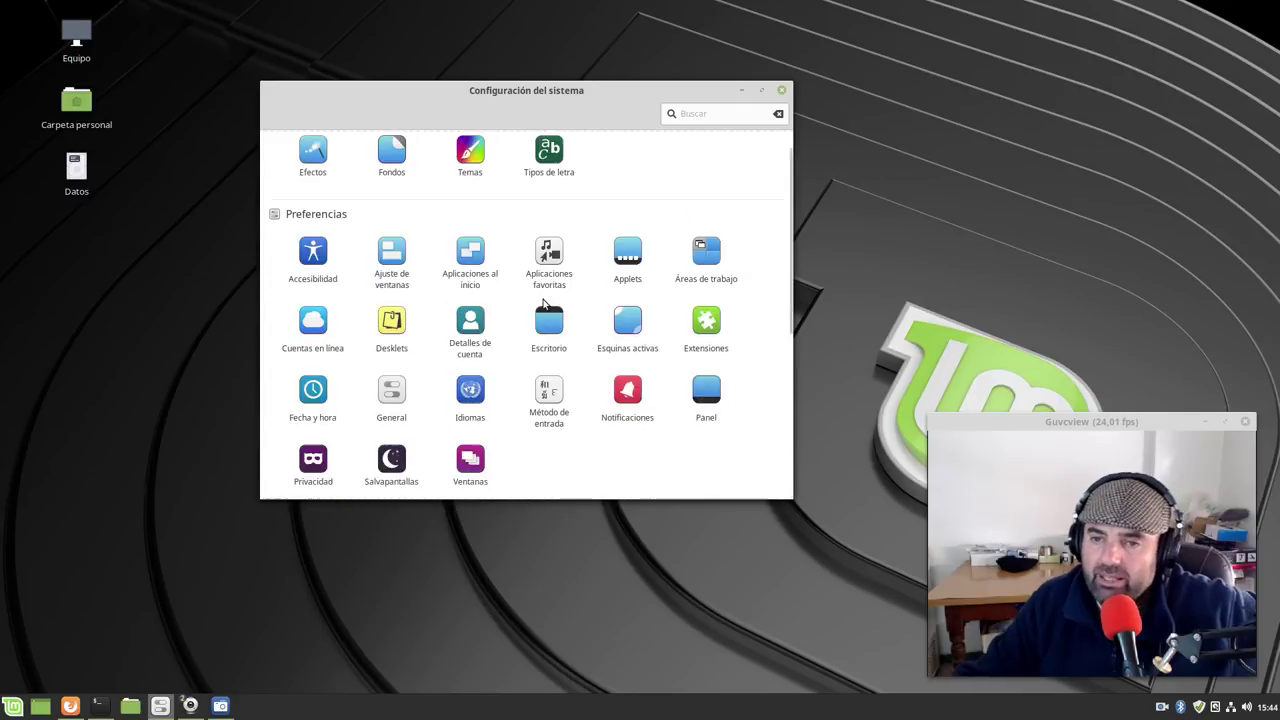
{"action": "left_click", "coordinate": [784, 92]}
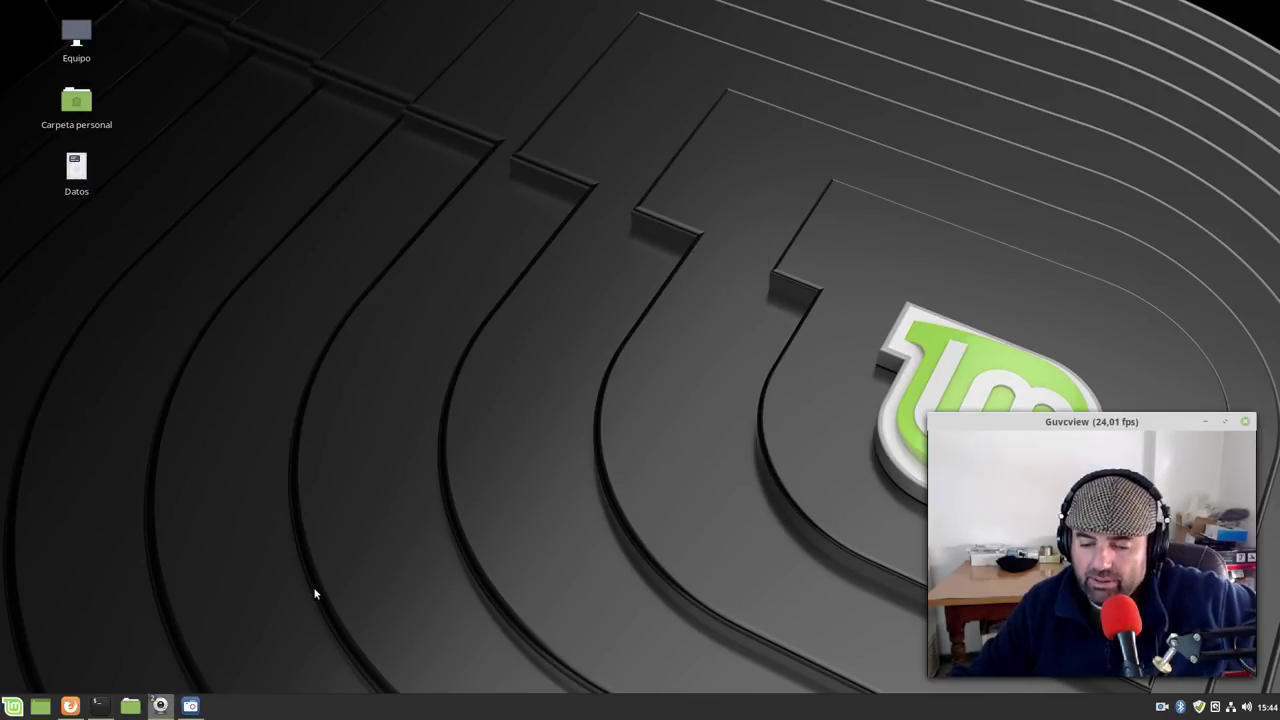
Open the Carpeta personal from the desktop, shrink its window and reposition it over the wallpaper
{"action": "left_click", "coordinate": [90, 112]}
{"action": "double_click", "coordinate": [77, 104]}
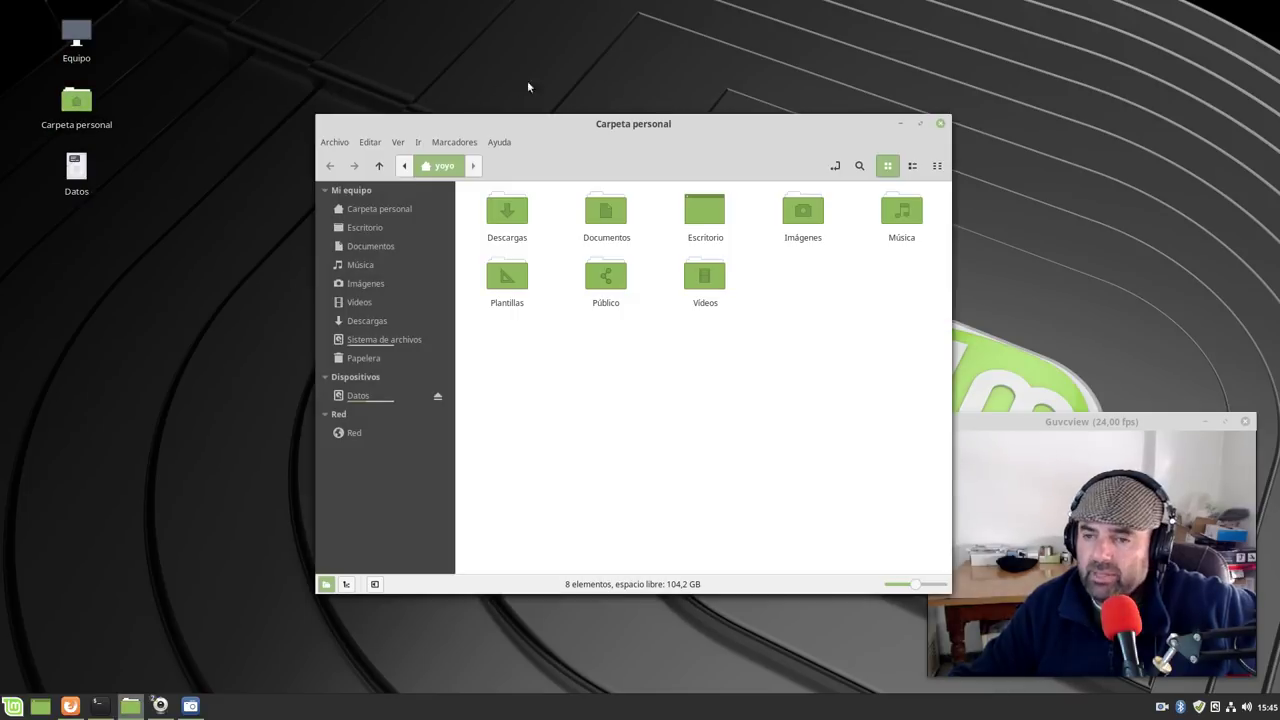
{"action": "left_click_drag", "start_coordinate": [648, 130], "coordinate": [573, 82]}
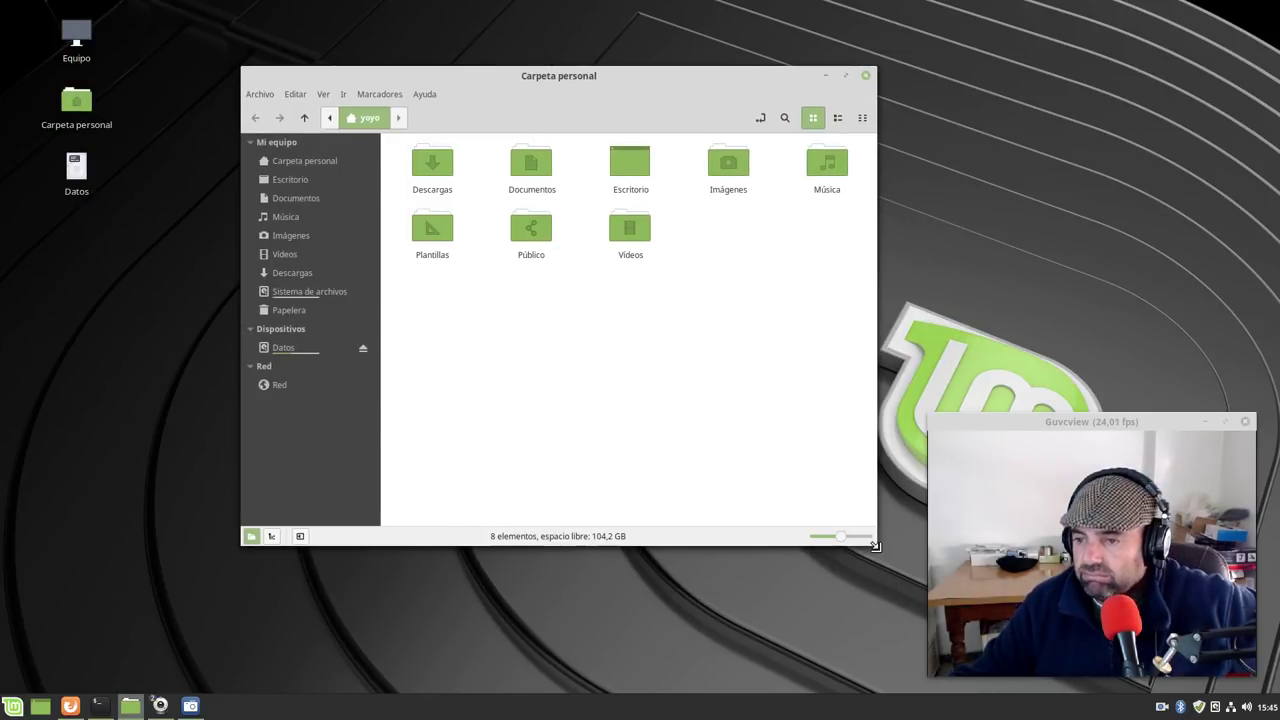
{"action": "left_click_drag", "start_coordinate": [875, 545], "coordinate": [812, 465]}
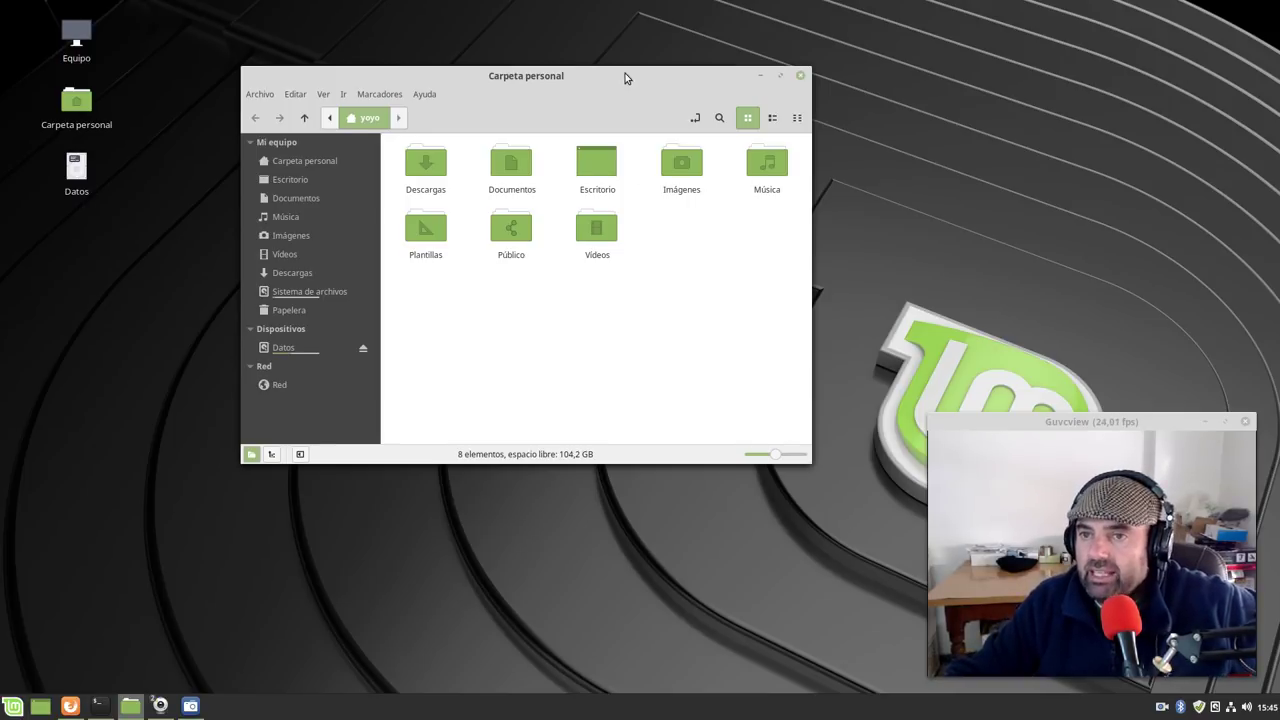
{"action": "left_click_drag", "start_coordinate": [625, 77], "coordinate": [643, 107]}
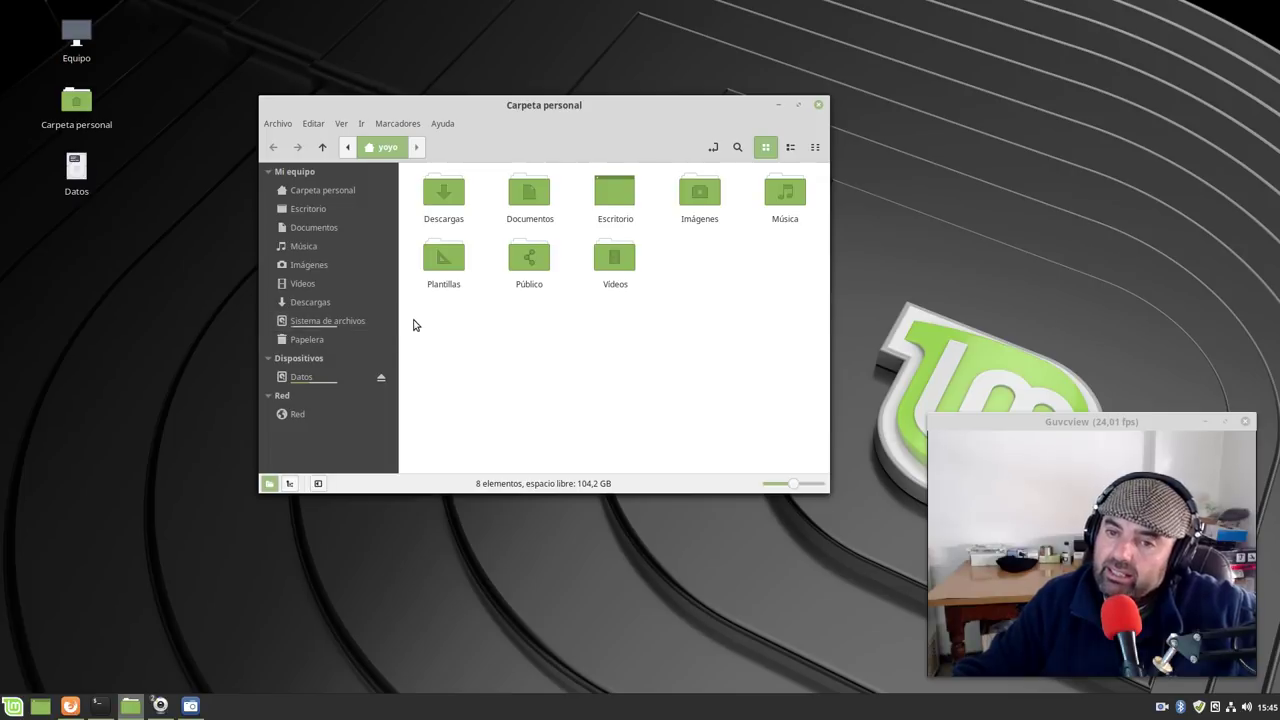
{"action": "left_click_drag", "start_coordinate": [790, 123], "coordinate": [759, 140]}
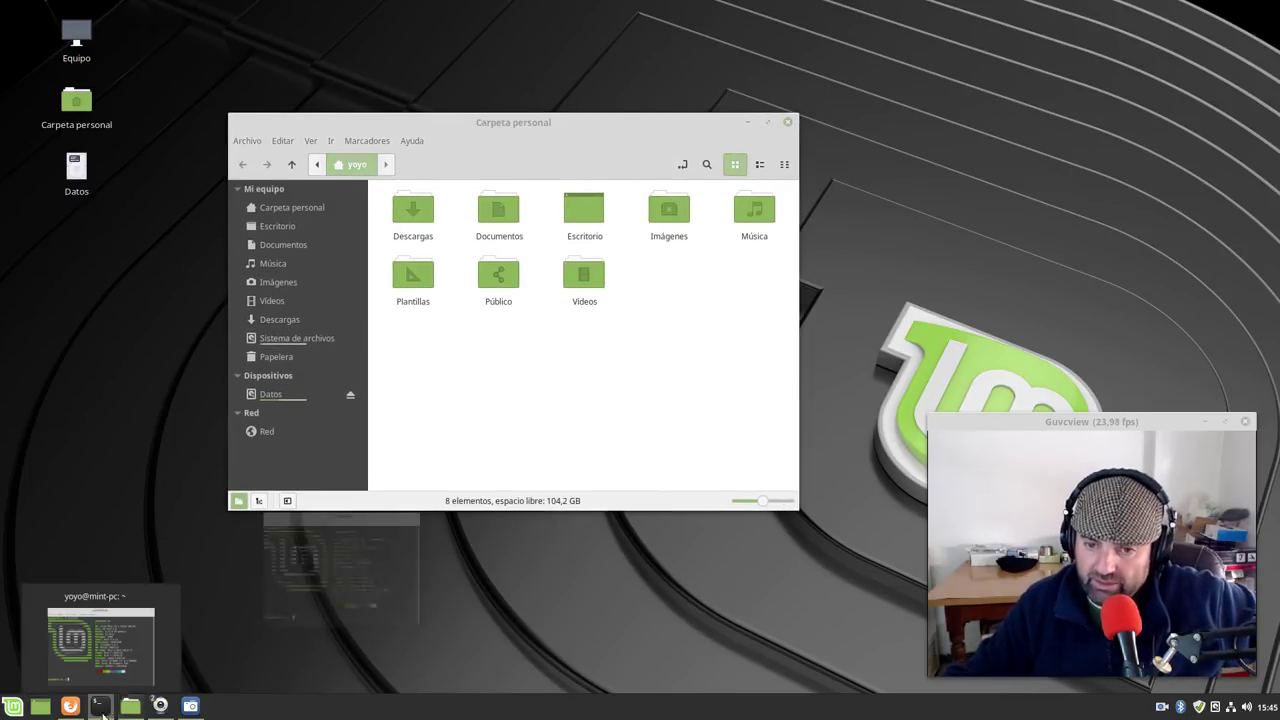
Bring up the terminal, place it over the folder window and widen it
{"action": "left_click", "coordinate": [98, 706]}
{"action": "left_click_drag", "start_coordinate": [1058, 34], "coordinate": [612, 64]}
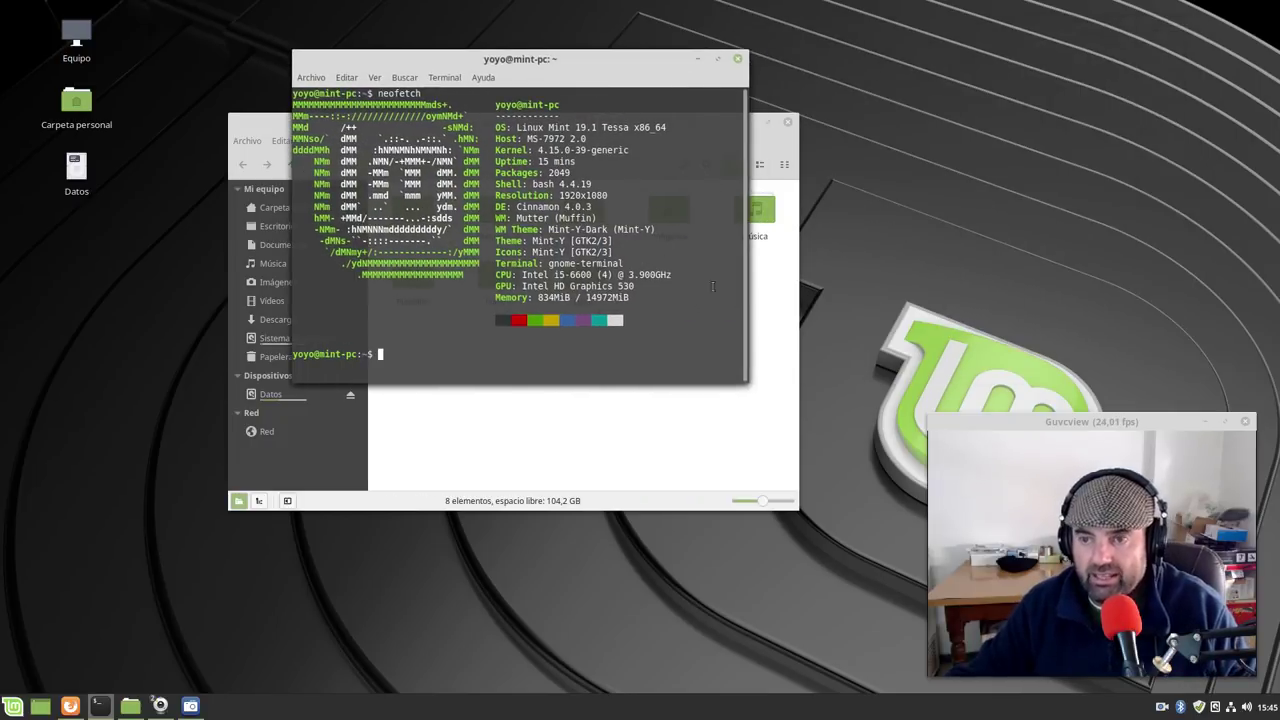
{"action": "left_click_drag", "start_coordinate": [741, 52], "coordinate": [1067, 40]}
Try to run "sudp apt install arc-theme" in the terminal
{"action": "type", "text": "sud"}
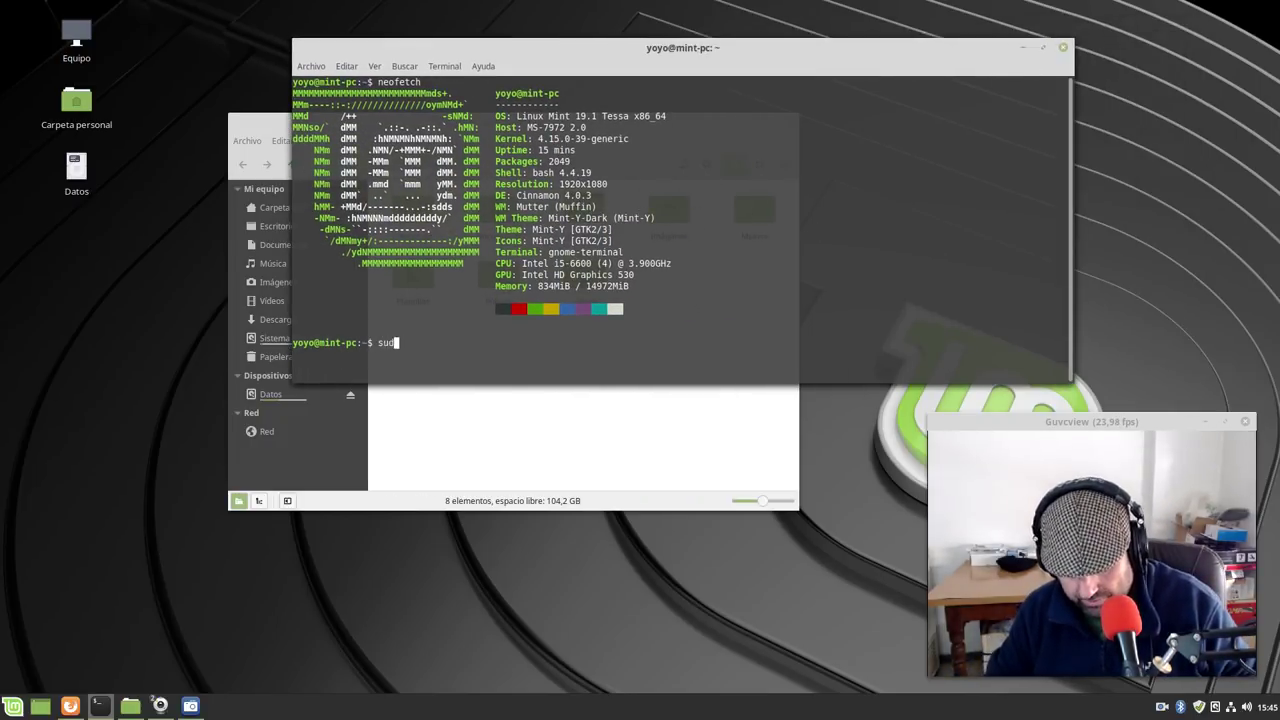
{"action": "type", "text": "p apt install a"}
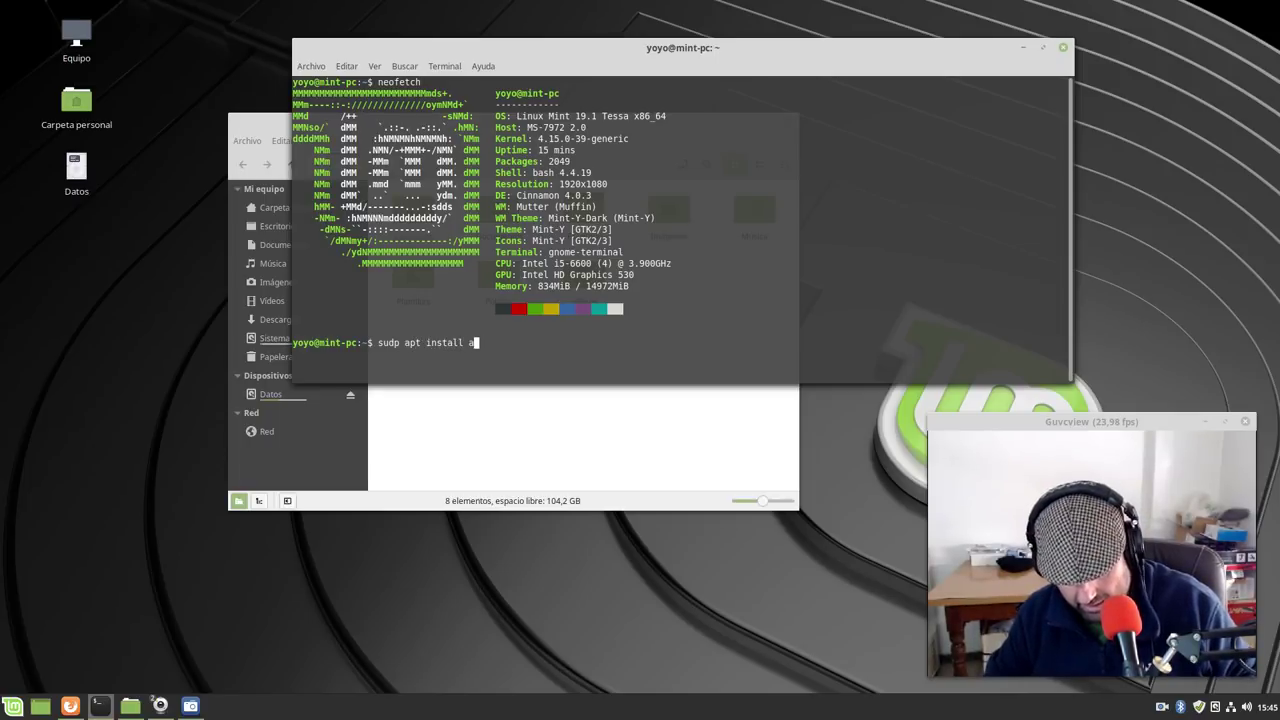
{"action": "type", "text": "rc-theme"}
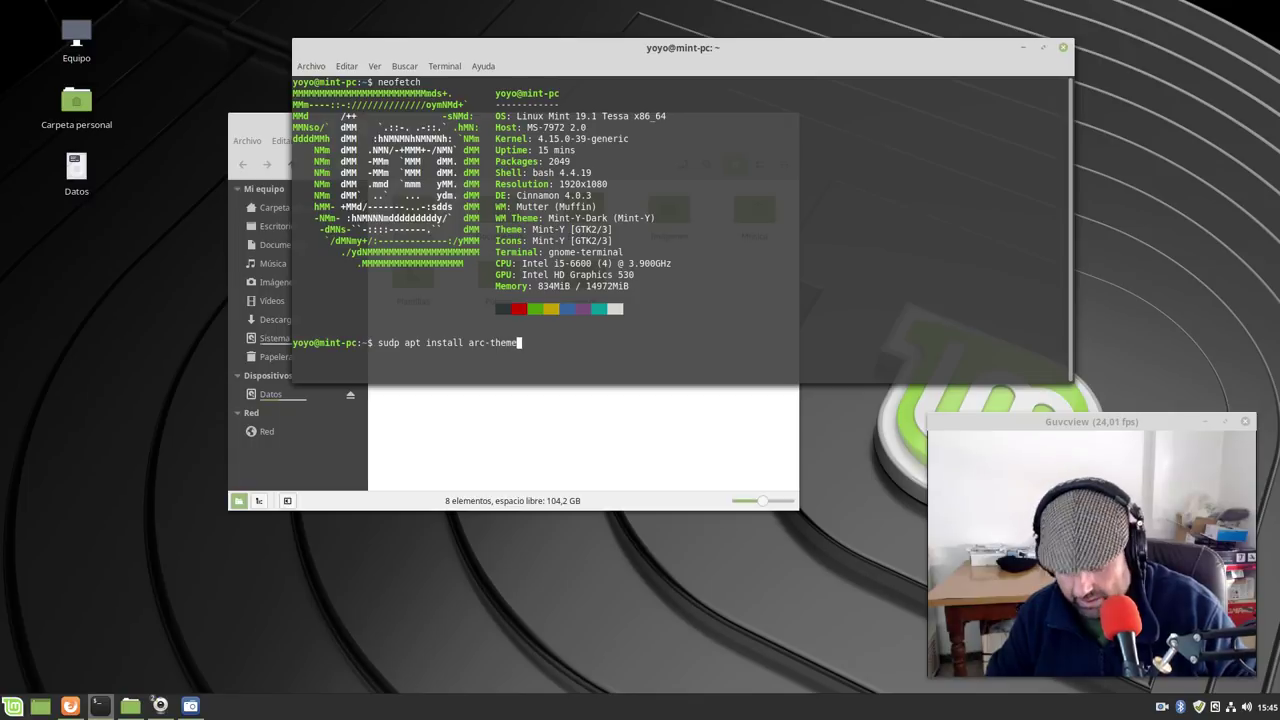
{"action": "key", "text": "Return"}
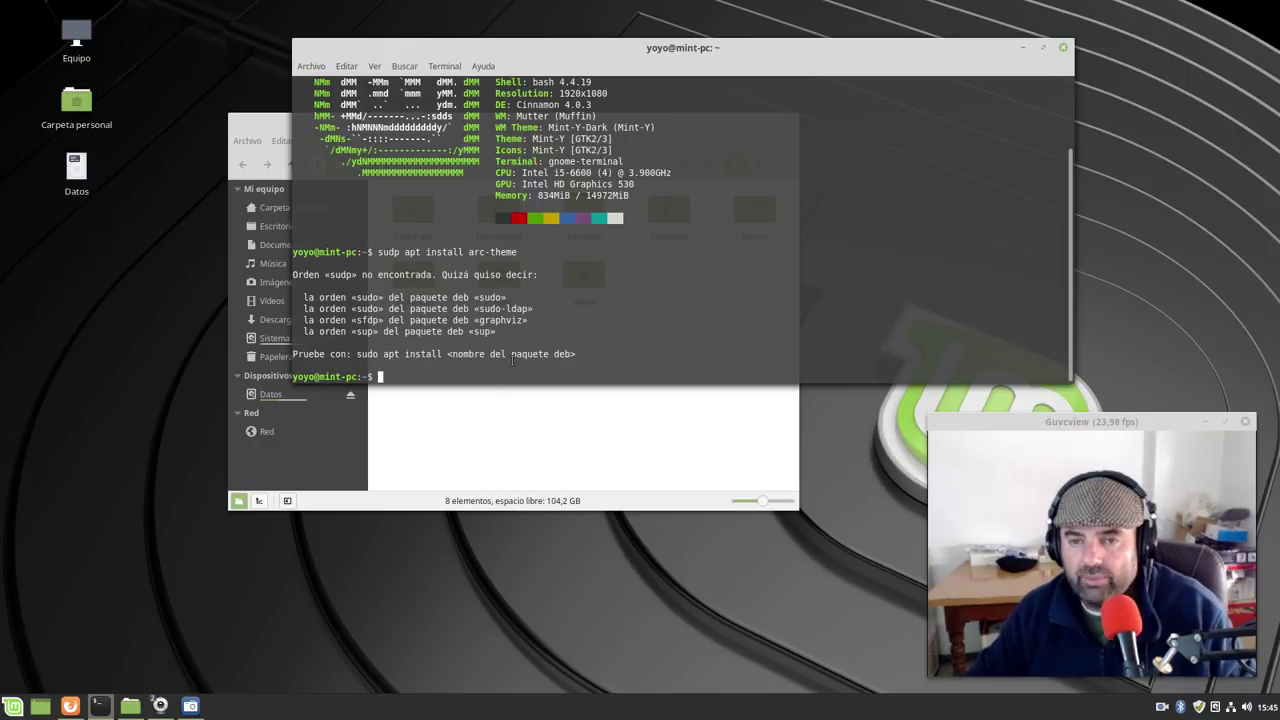
Correct the previous command to "sudo apt install arc-theme" and run it, authenticating with the account password
{"action": "key", "text": "Up"}
{"action": "key", "text": "Left"}
{"action": "key", "text": "Left"}
{"action": "key", "text": "Left"}
{"action": "key", "text": "Left"}
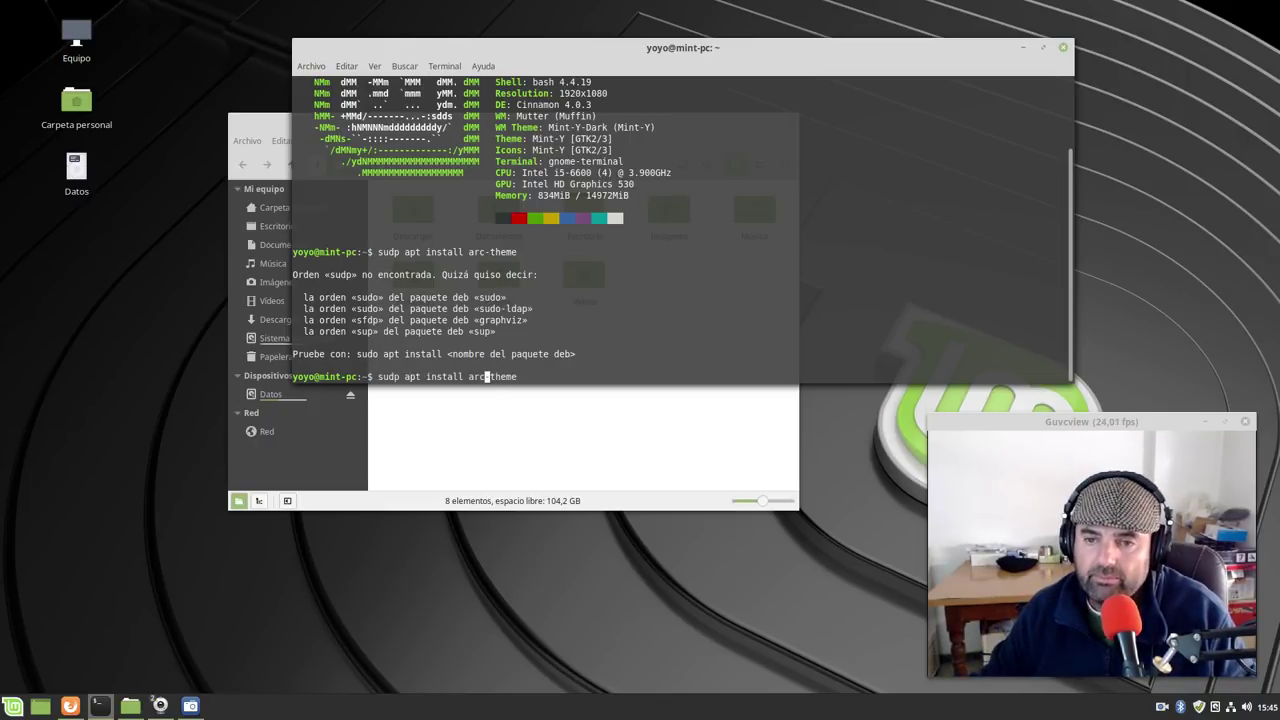
{"action": "key", "text": "Left"}
{"action": "key", "text": "Left"}
{"action": "key", "text": "Left"}
{"action": "key", "text": "Left"}
{"action": "key", "text": "Left"}
{"action": "key", "text": "Left"}
{"action": "key", "text": "Left"}
{"action": "key", "text": "Left"}
{"action": "key", "text": "Left"}
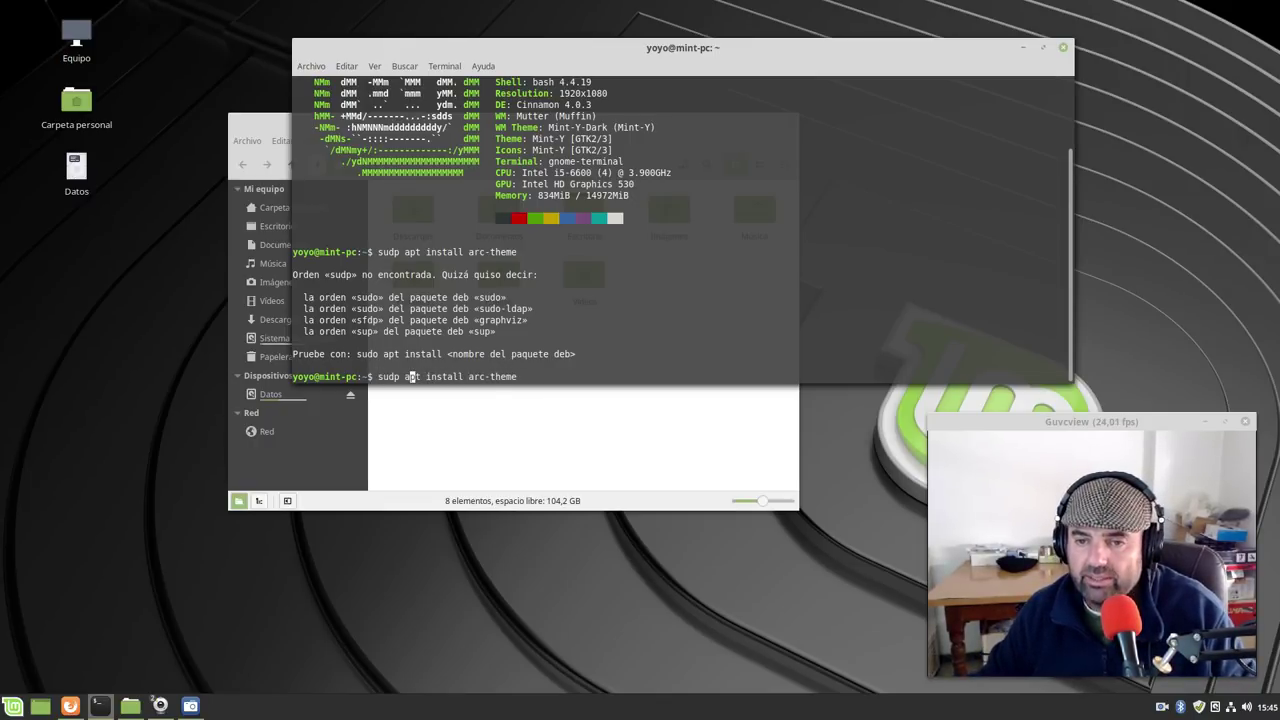
{"action": "key", "text": "Left"}
{"action": "key", "text": "Left"}
{"action": "key", "text": "BackSpace"}
{"action": "type", "text": "o"}
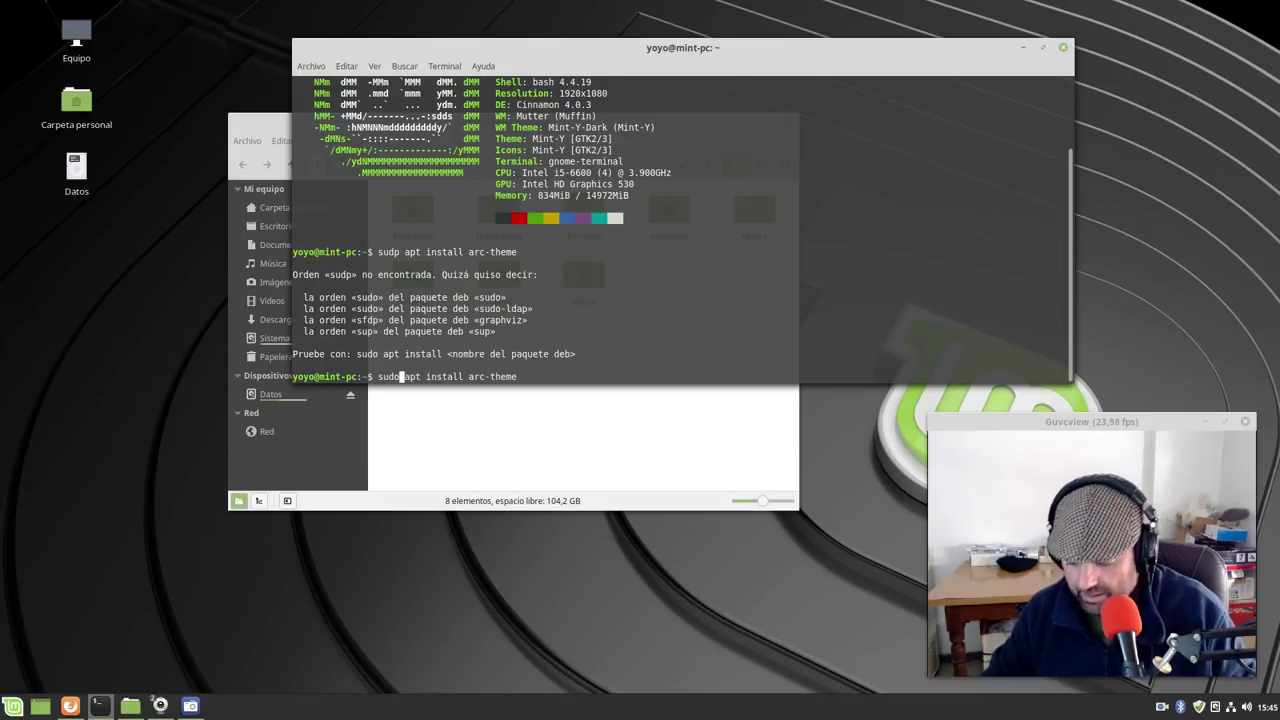
{"action": "key", "text": "Return"}
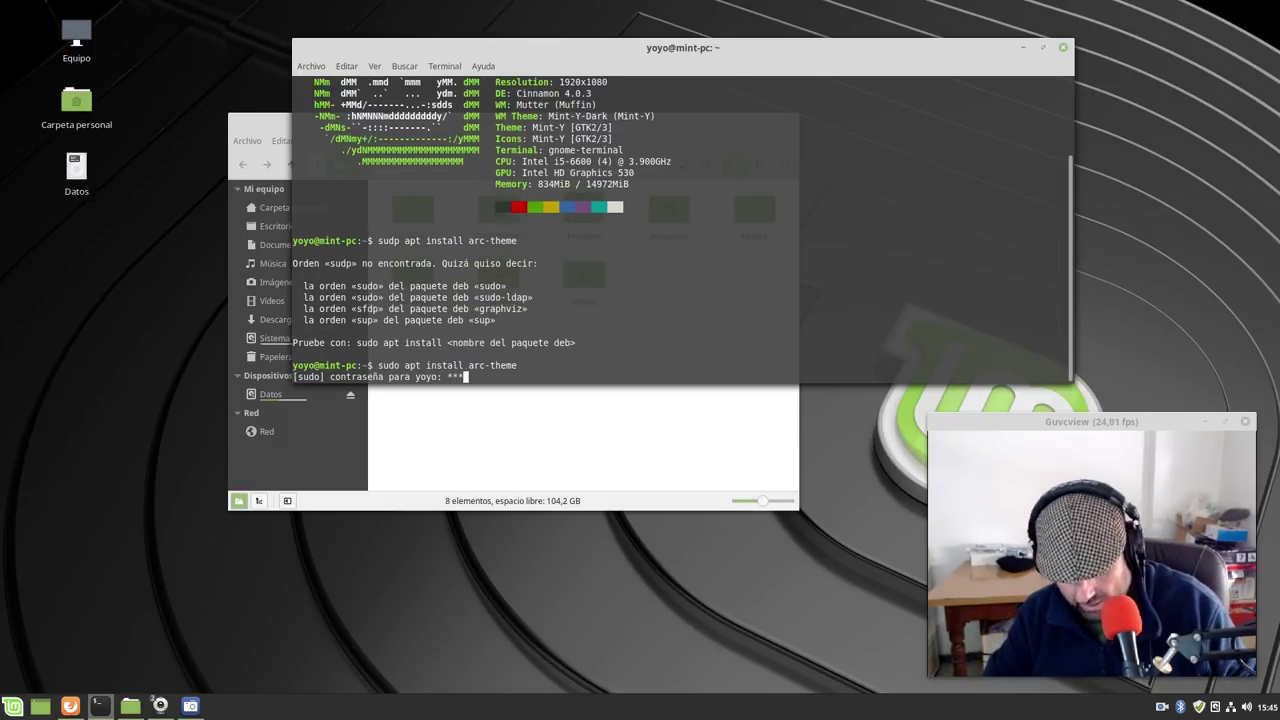
{"action": "key", "text": "Return"}
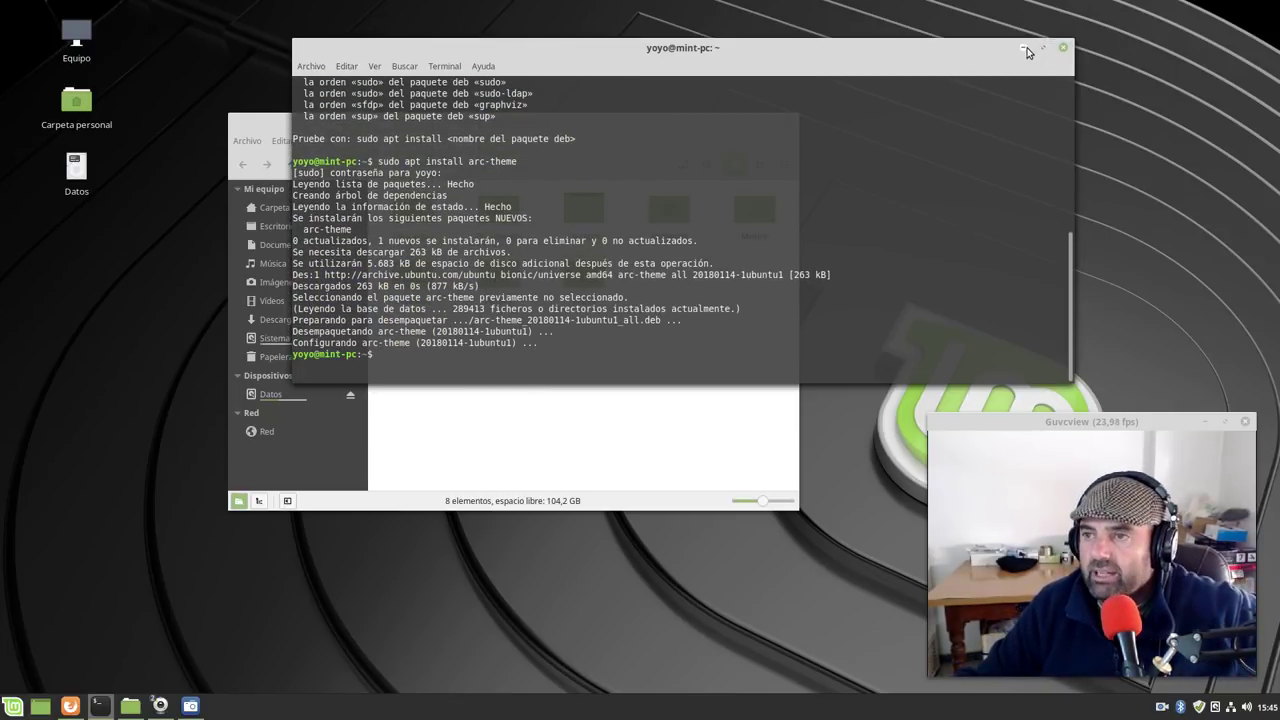
Minimize the terminal and, in the Temas settings, set both the window borders and the controls to Arc
{"action": "left_click", "coordinate": [1024, 48]}
{"action": "left_click", "coordinate": [12, 705]}
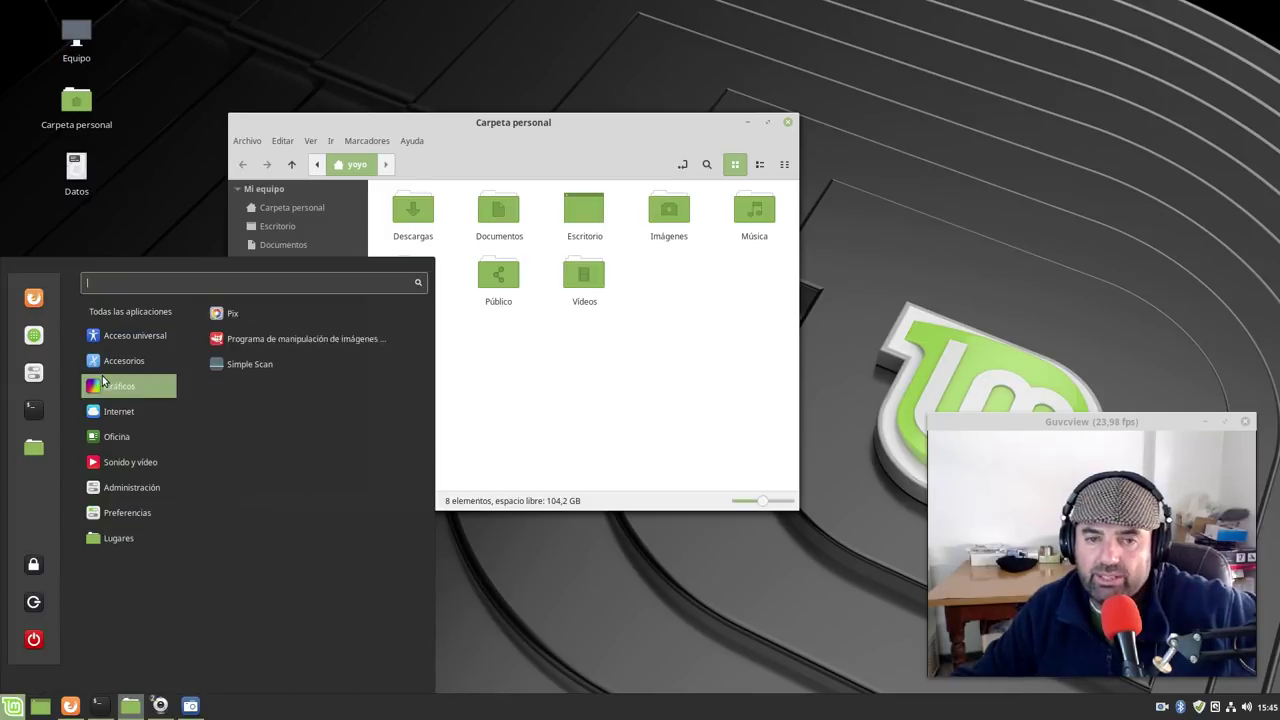
{"action": "left_click", "coordinate": [29, 376]}
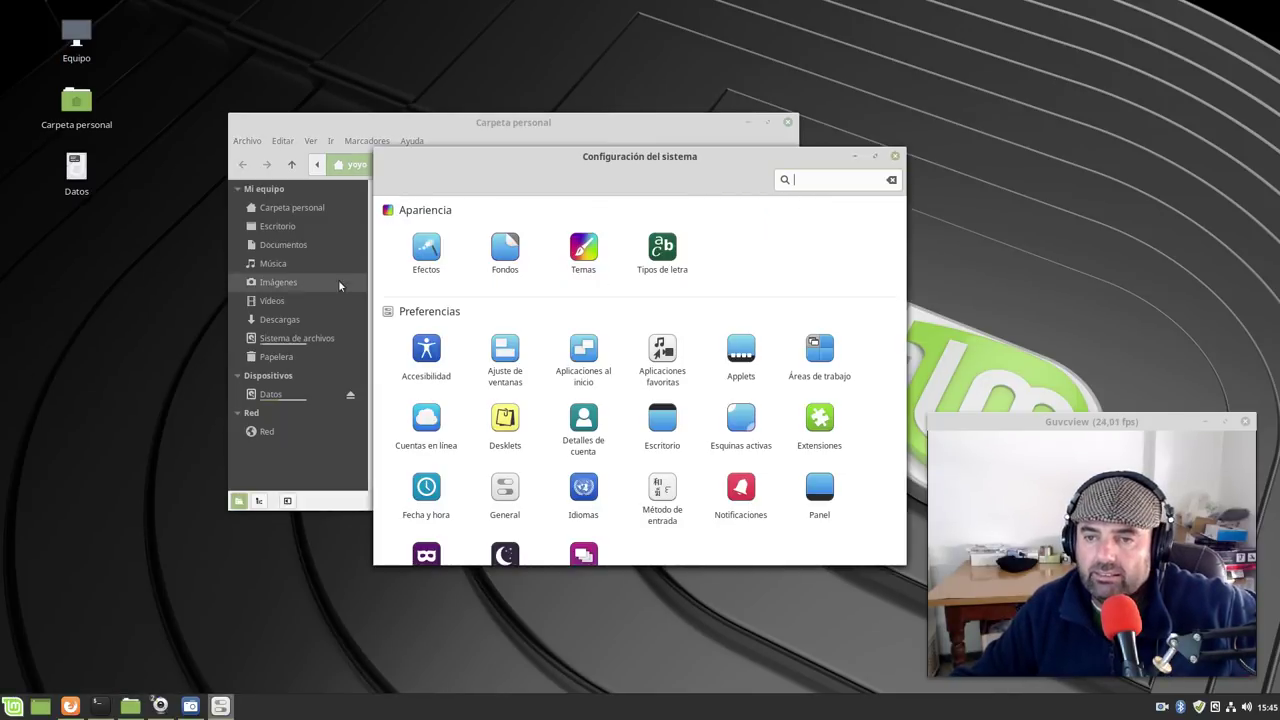
{"action": "left_click", "coordinate": [583, 255]}
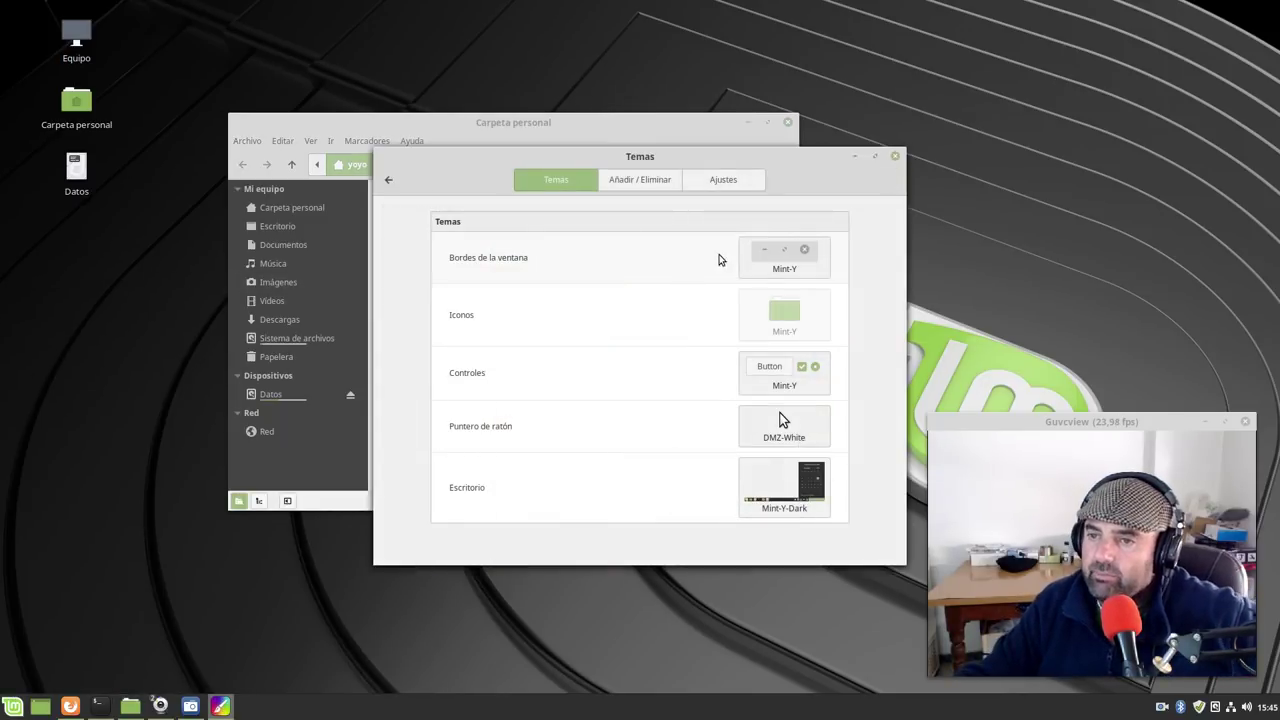
{"action": "left_click", "coordinate": [778, 258]}
{"action": "left_click", "coordinate": [855, 270]}
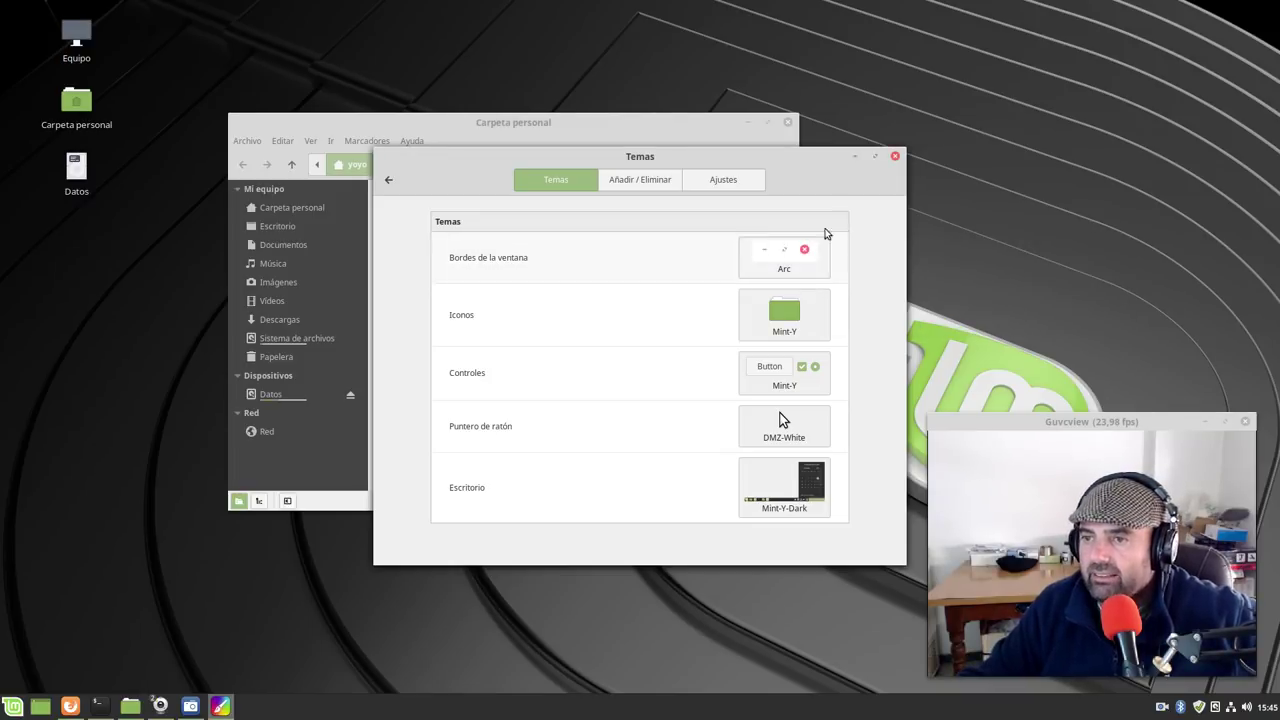
{"action": "left_click", "coordinate": [772, 393]}
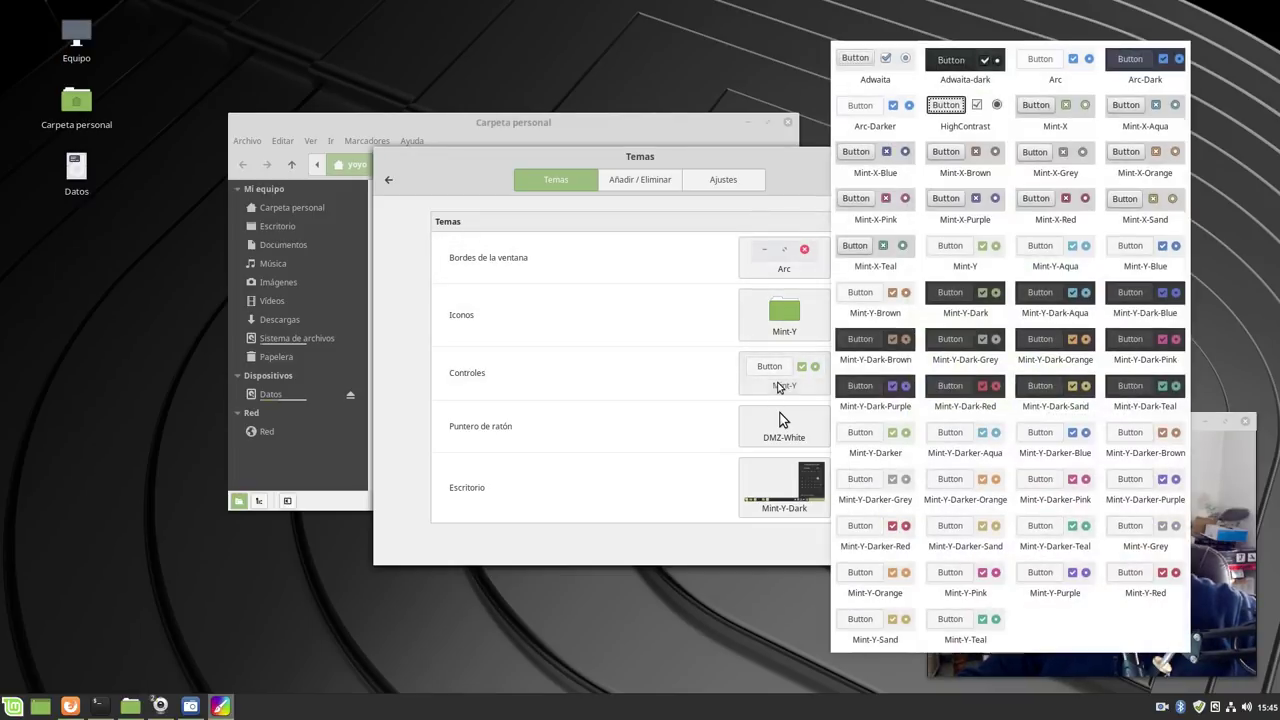
{"action": "left_click", "coordinate": [1055, 70]}
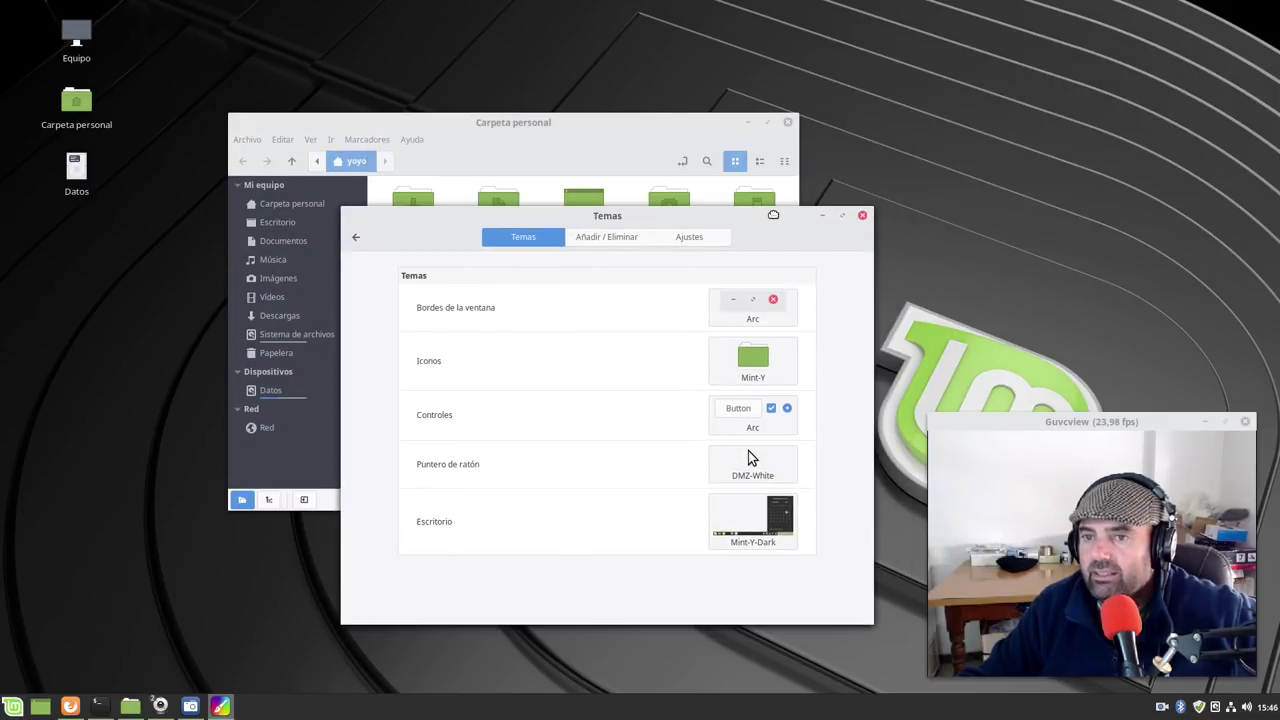
View the Carpeta personal window with the Arc theme, and close it and the Temas settings
{"action": "left_click", "coordinate": [651, 126]}
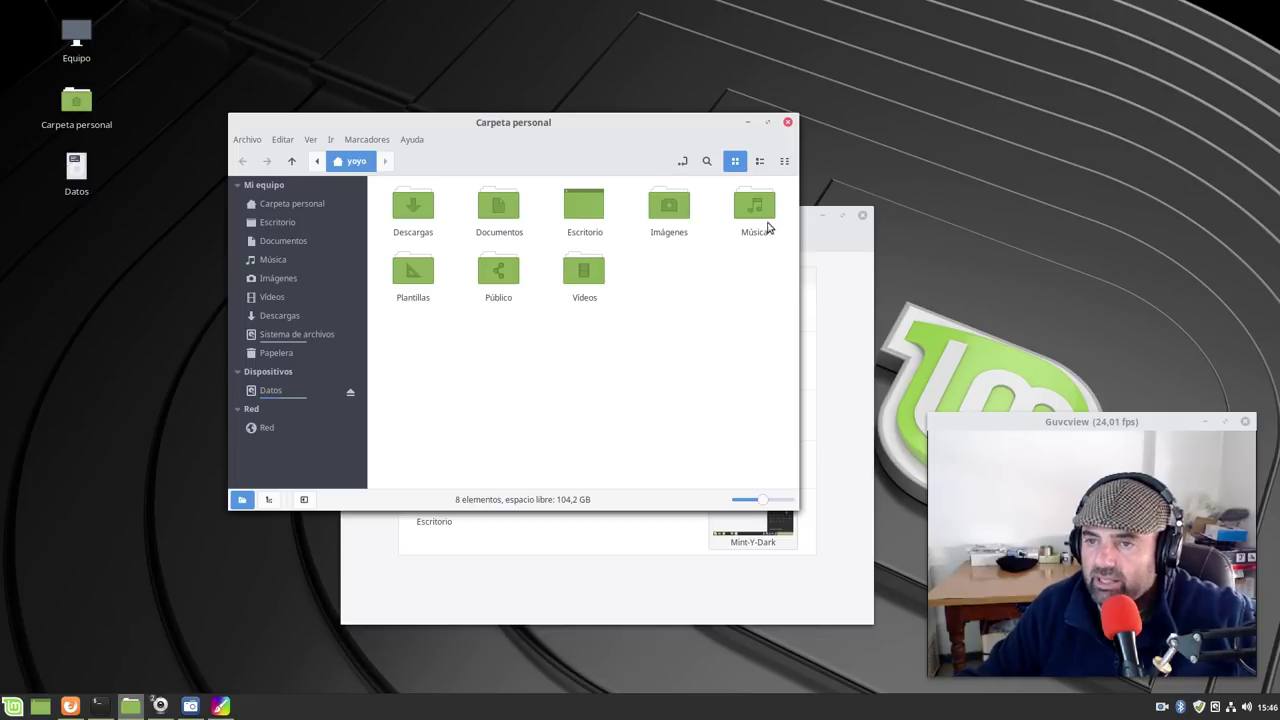
{"action": "left_click", "coordinate": [787, 122]}
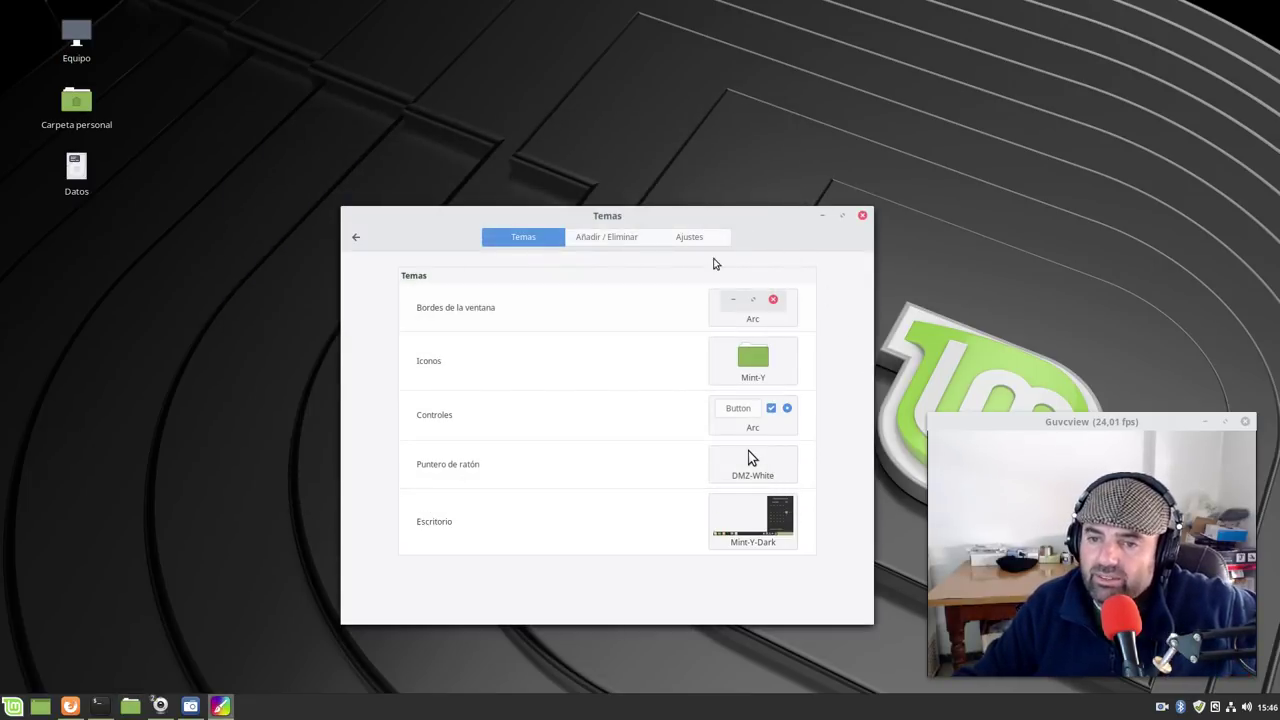
{"action": "left_click", "coordinate": [862, 215]}
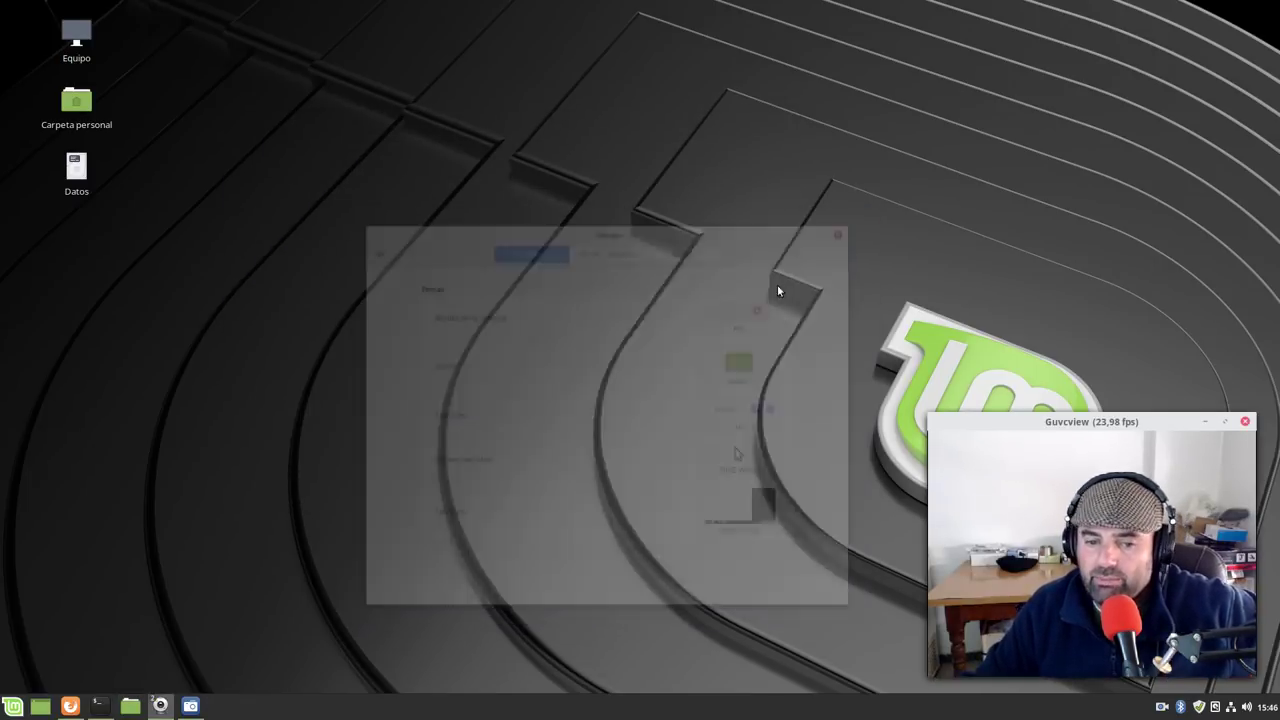
Switch to Firefox and open salmorejogeek.com in a new tab
{"action": "left_click", "coordinate": [70, 706]}
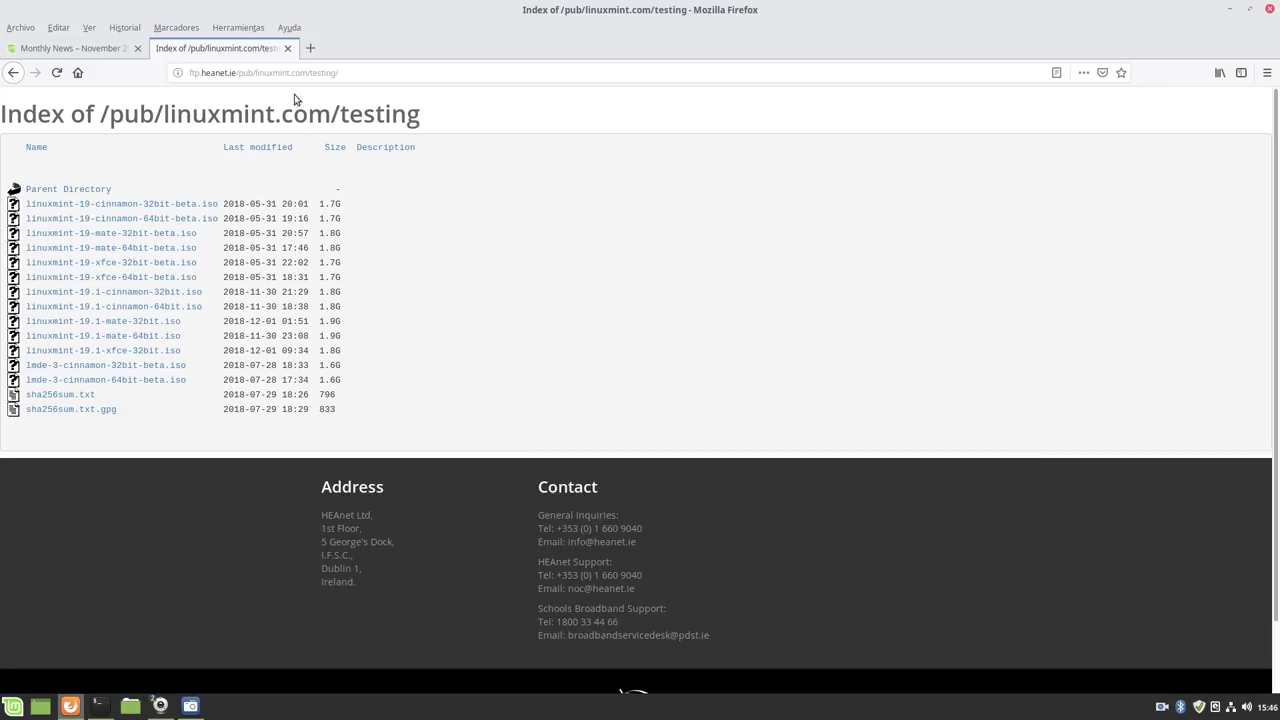
{"action": "left_click", "coordinate": [309, 49]}
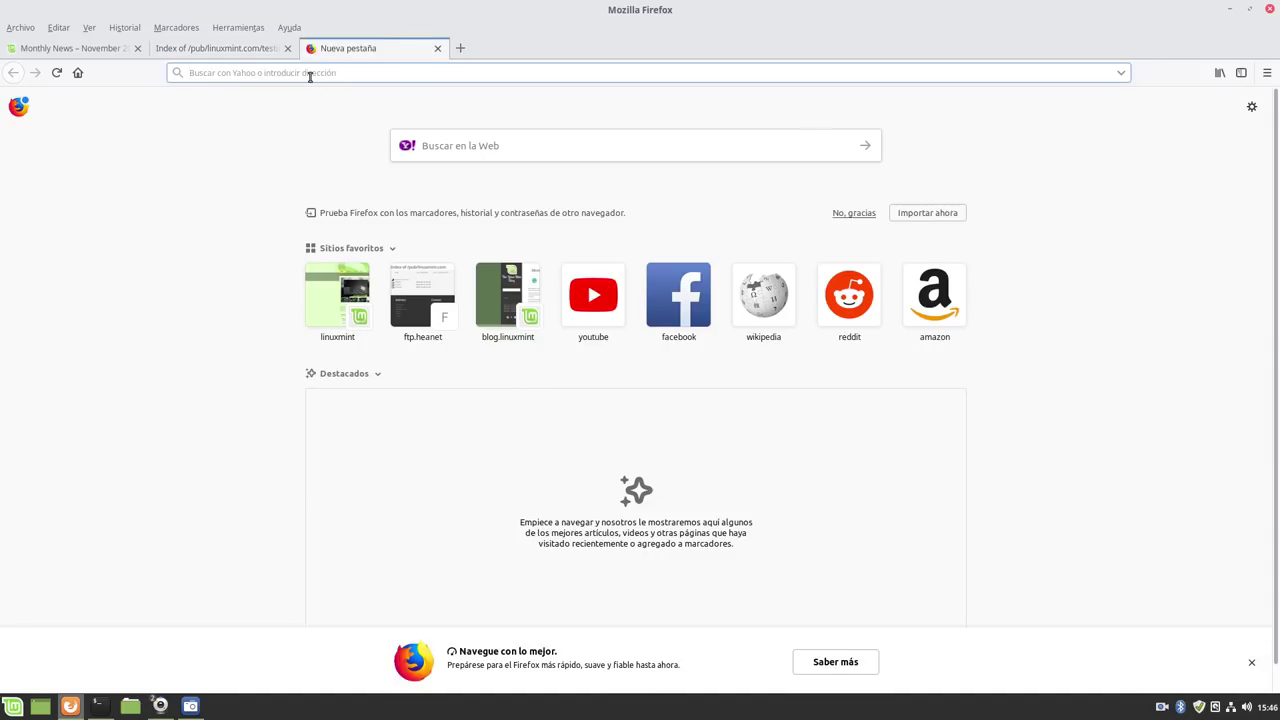
{"action": "type", "text": "sal"}
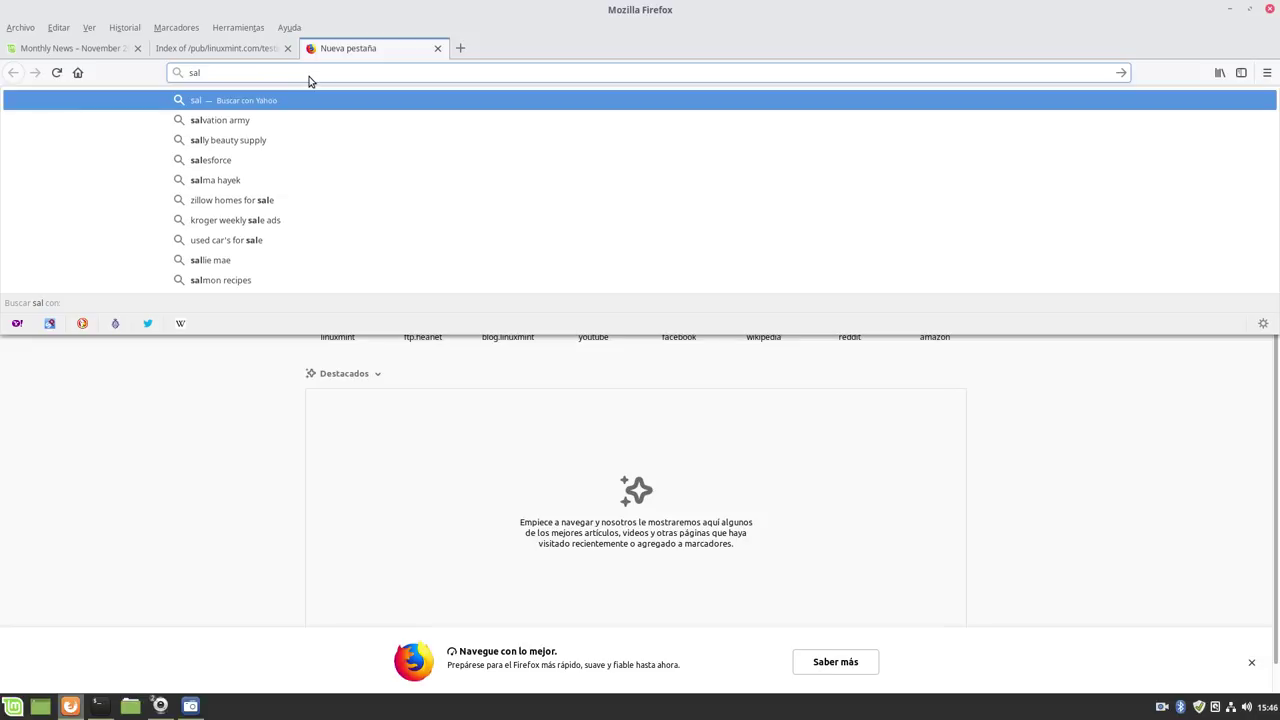
{"action": "type", "text": "morejoge"}
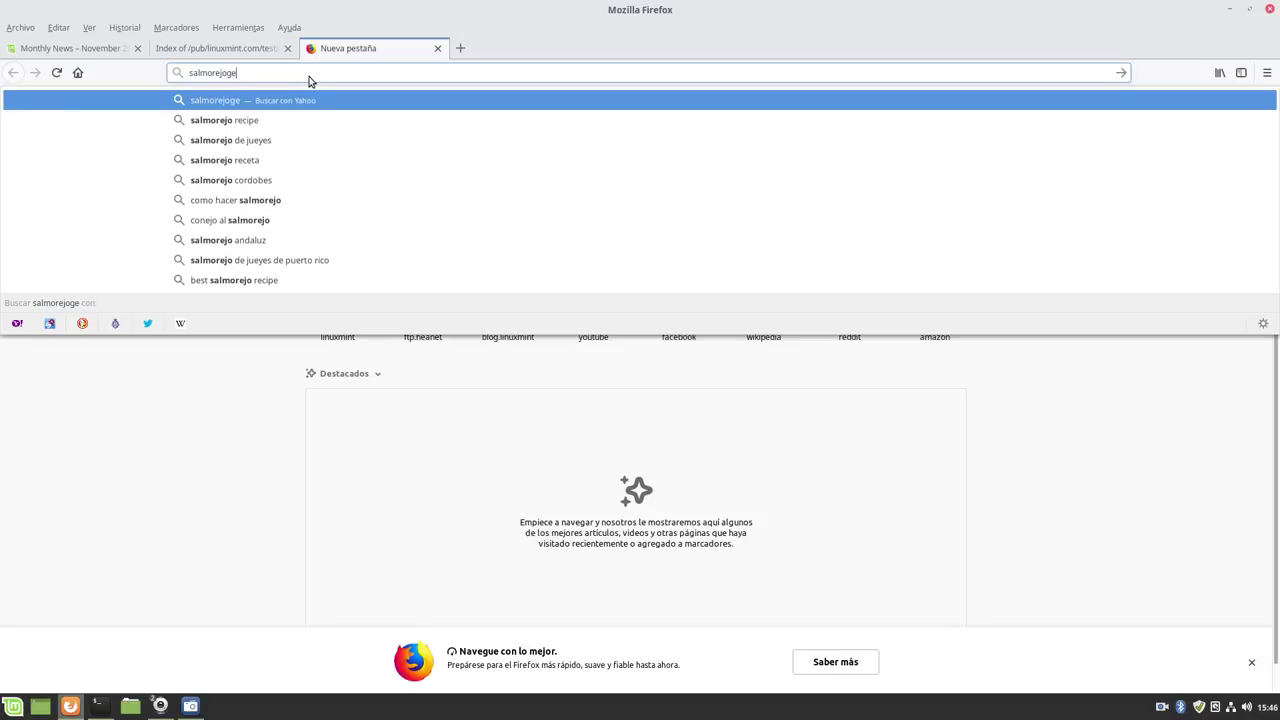
{"action": "type", "text": "ek.com"}
{"action": "key", "text": "Return"}
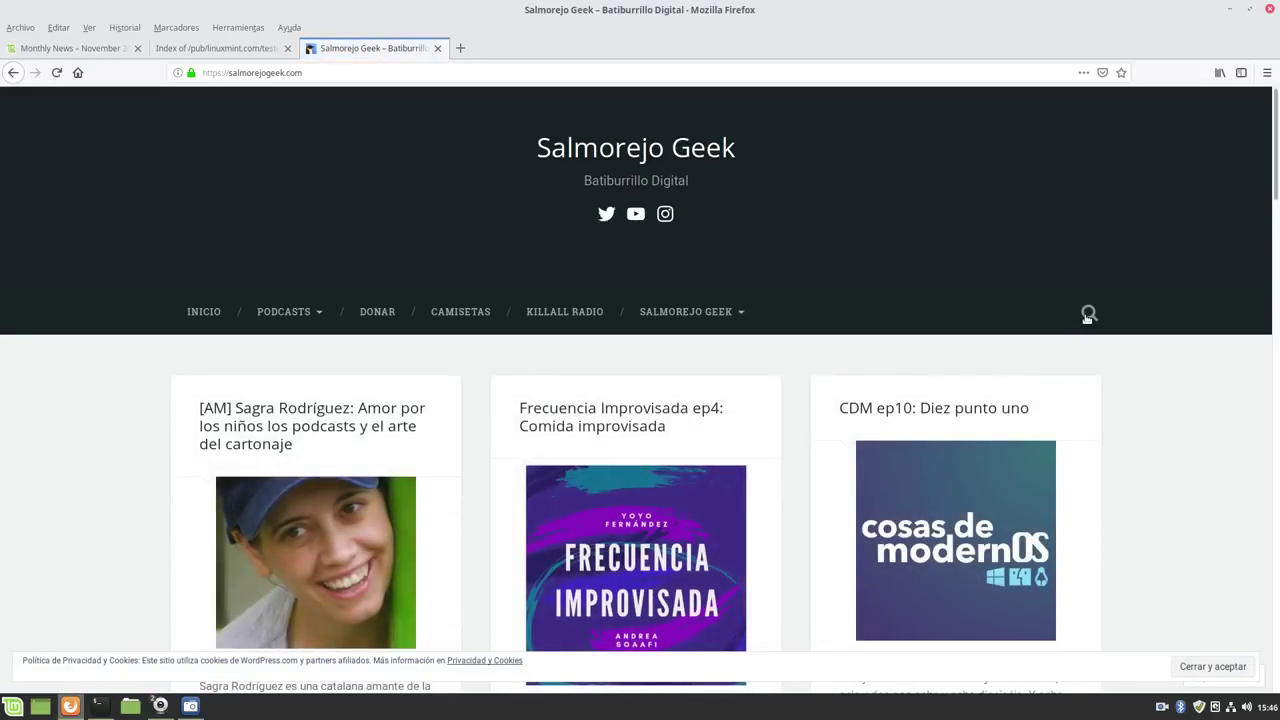
Search the site for "ppa papirus" and open the article "Los iconos Papirus vuelven a tener repositorio PPA para Ubuntu y basadas"
{"action": "left_click", "coordinate": [1088, 314]}
{"action": "type", "text": "pp"}
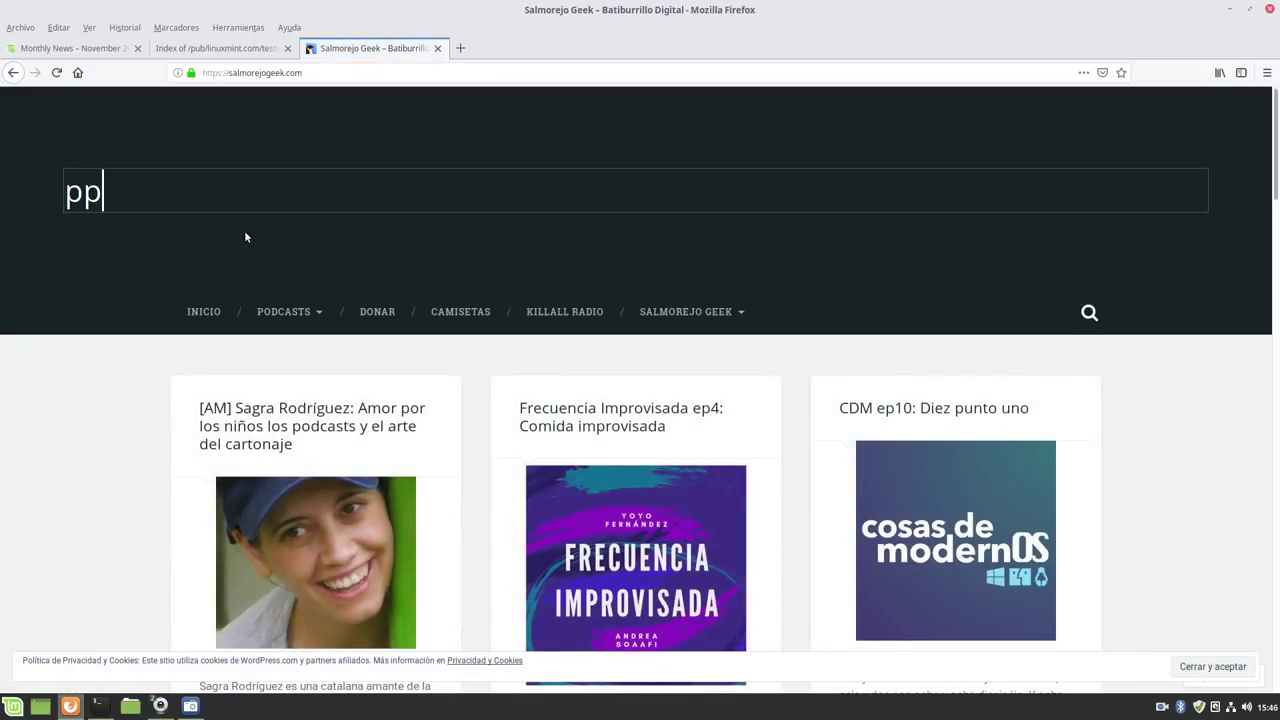
{"action": "type", "text": "a papi"}
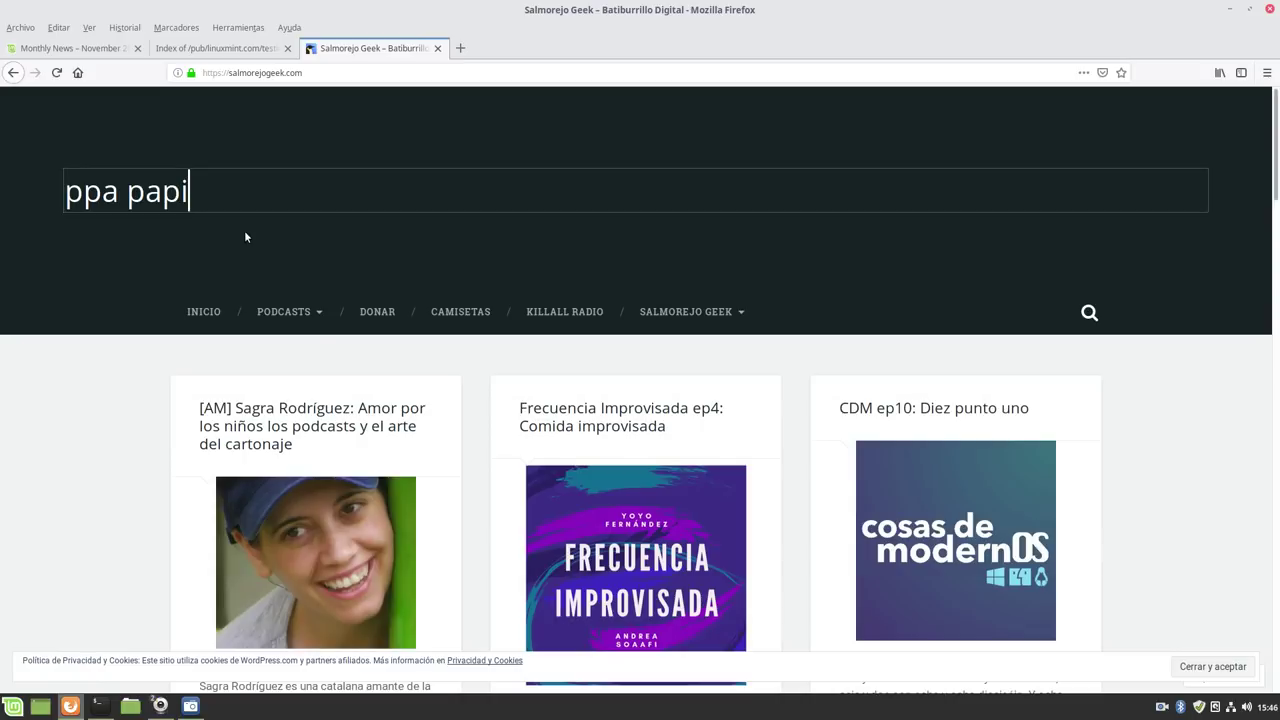
{"action": "type", "text": "rus"}
{"action": "key", "text": "Return"}
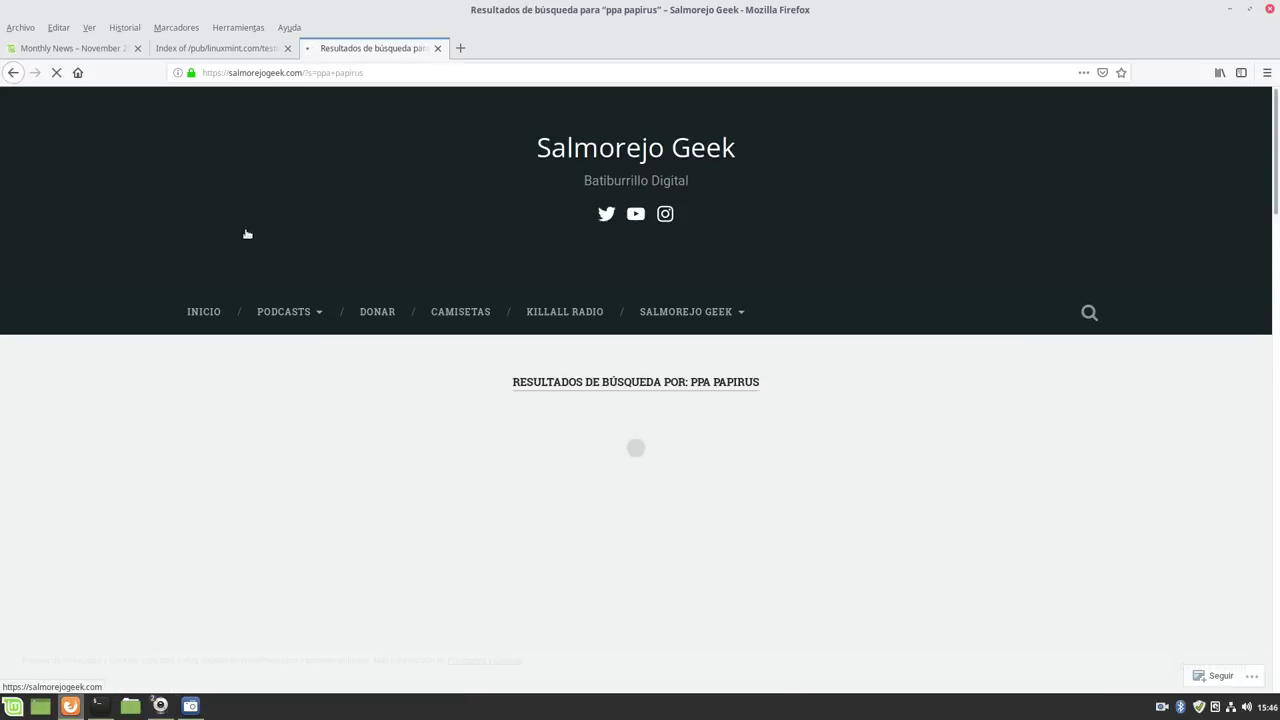
{"action": "scroll", "coordinate": [414, 314], "scroll_direction": "down", "scroll_amount": 3}
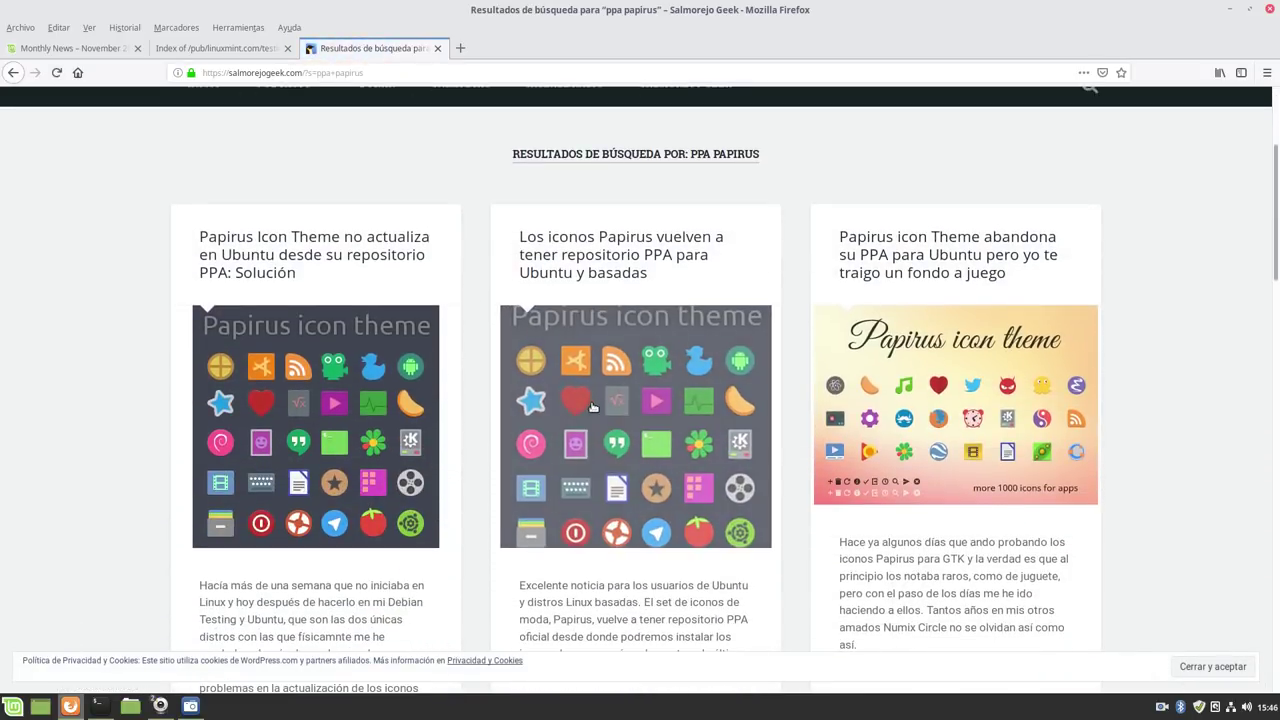
{"action": "left_click", "coordinate": [592, 407]}
Copy the command "sudo add-apt-repository ppa:papirus/papirus -y" from the article and run it in the terminal
{"action": "scroll", "coordinate": [263, 429], "scroll_direction": "down", "scroll_amount": 7}
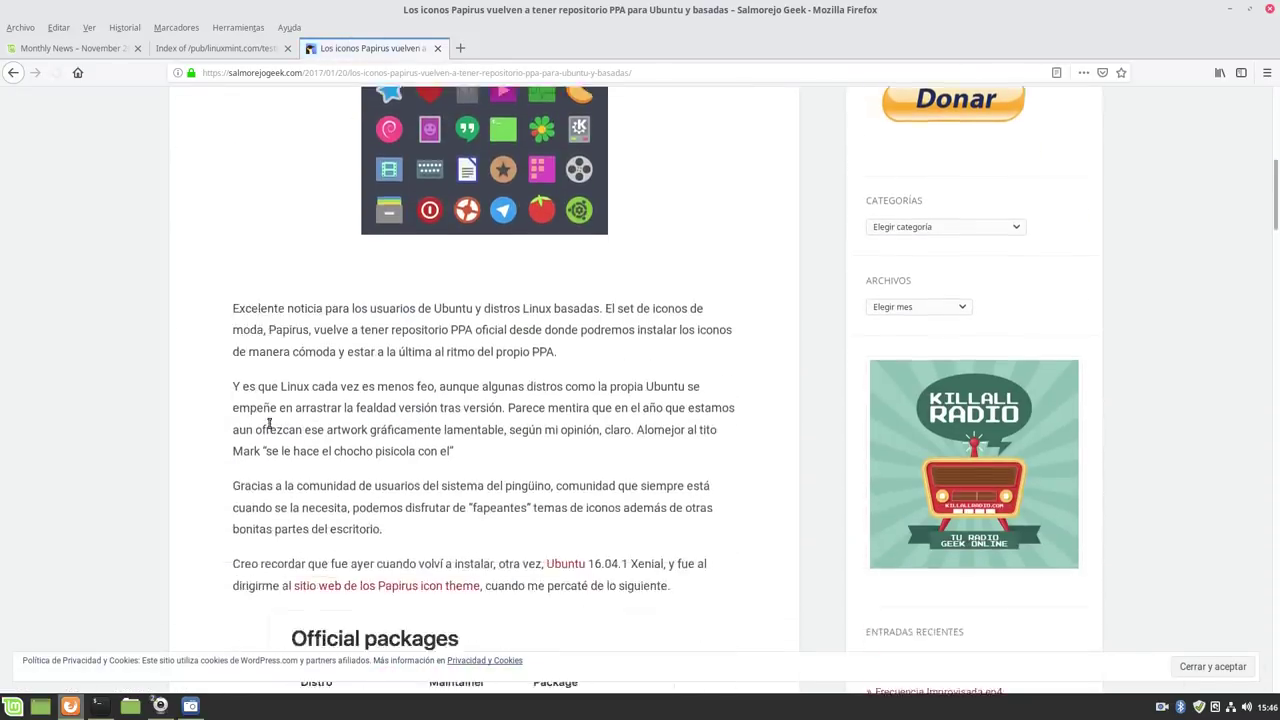
{"action": "scroll", "coordinate": [269, 424], "scroll_direction": "down", "scroll_amount": 5}
{"action": "left_click_drag", "start_coordinate": [270, 319], "coordinate": [602, 322]}
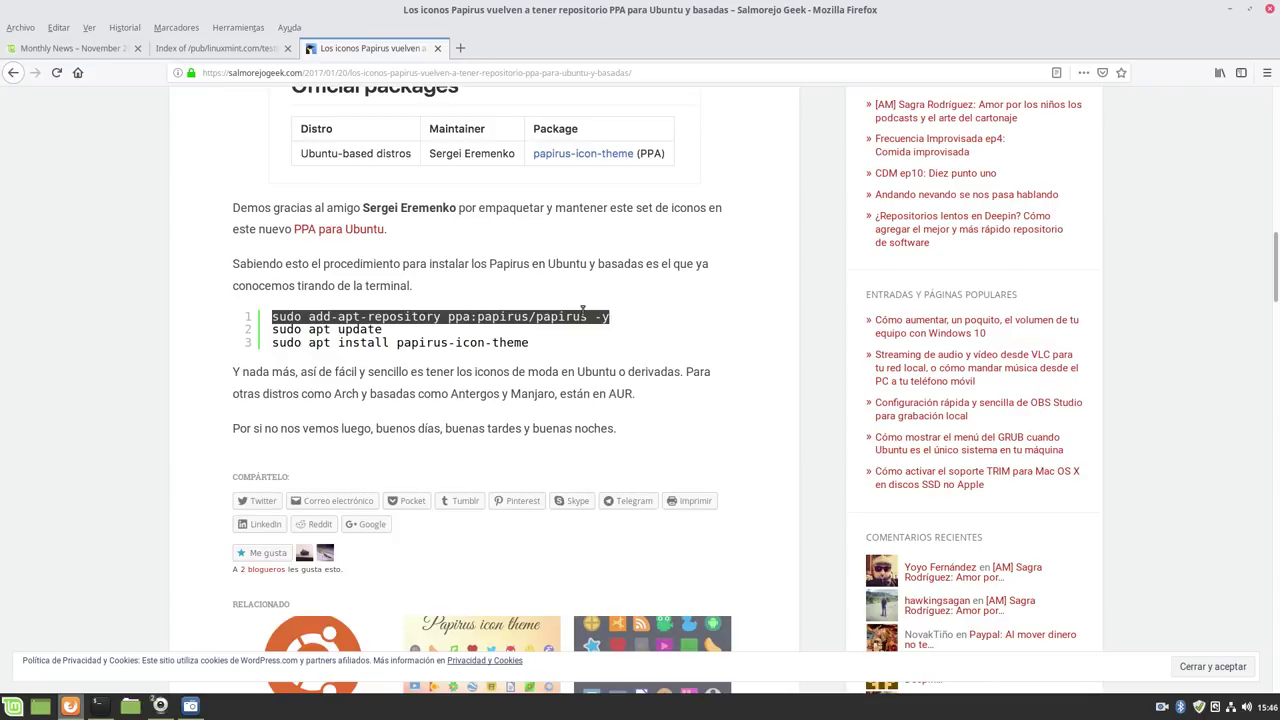
{"action": "right_click", "coordinate": [583, 311]}
{"action": "left_click", "coordinate": [614, 326]}
{"action": "mouse_move", "coordinate": [100, 706]}
{"action": "left_click", "coordinate": [160, 658]}
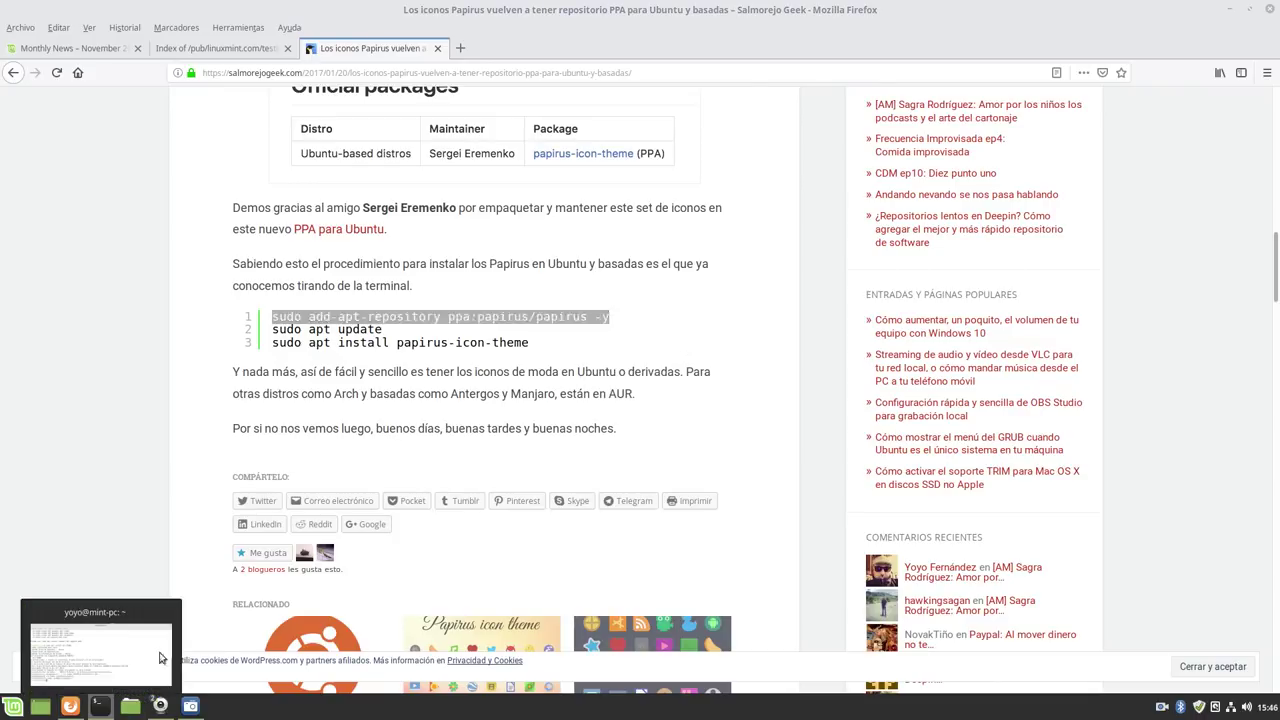
{"action": "right_click", "coordinate": [784, 292]}
{"action": "left_click", "coordinate": [818, 378]}
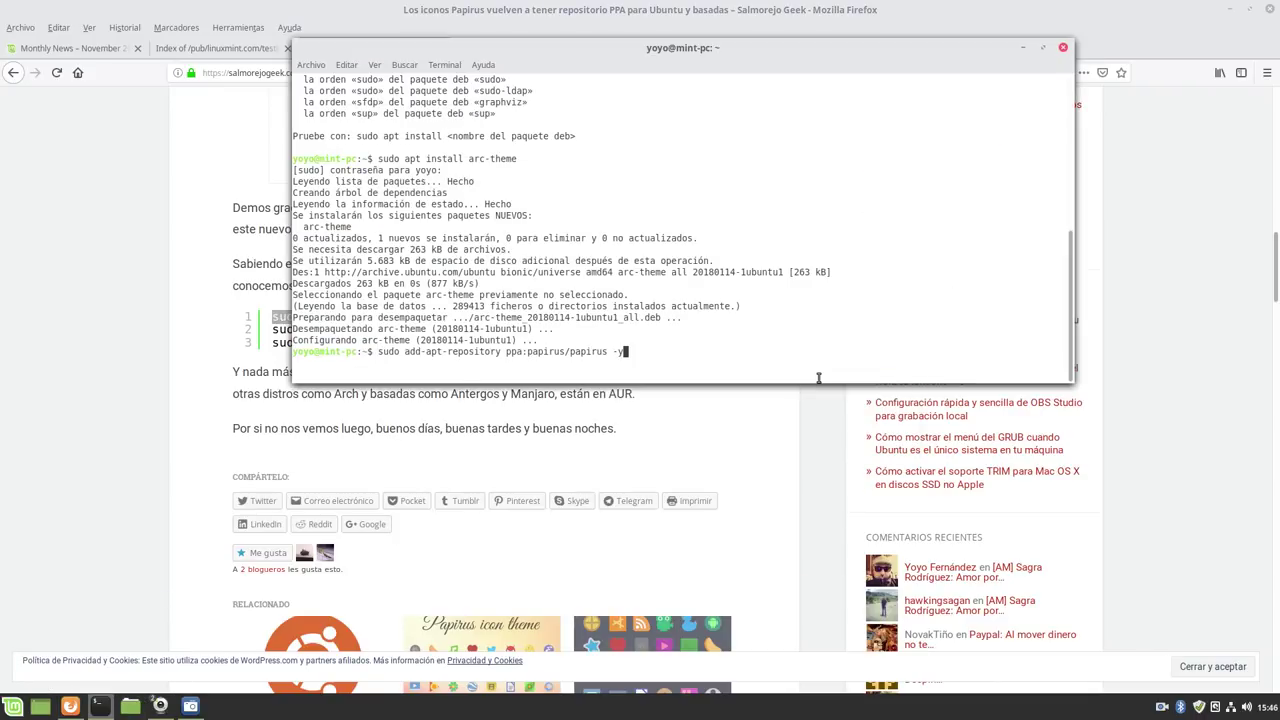
{"action": "key", "text": "Return"}
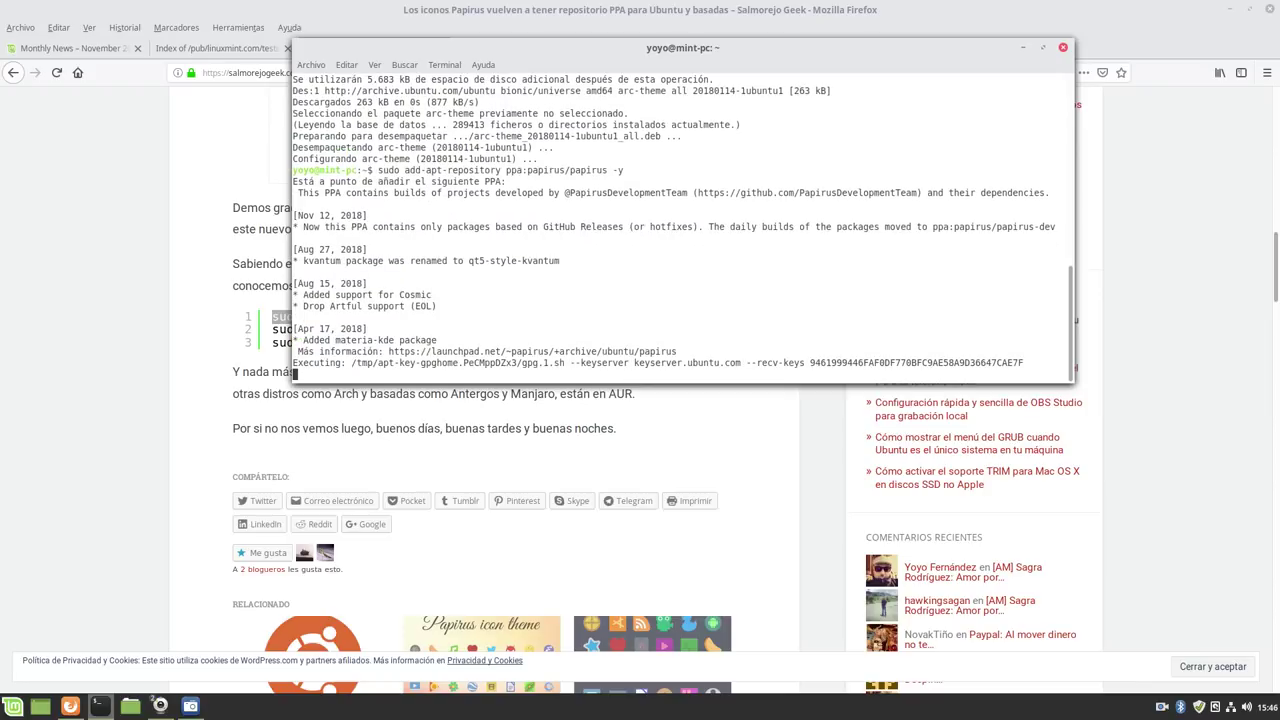
In the terminal's profile preferences, turn off the system theme colors and choose the Solar oscuro scheme for text and background
{"action": "left_click", "coordinate": [348, 64]}
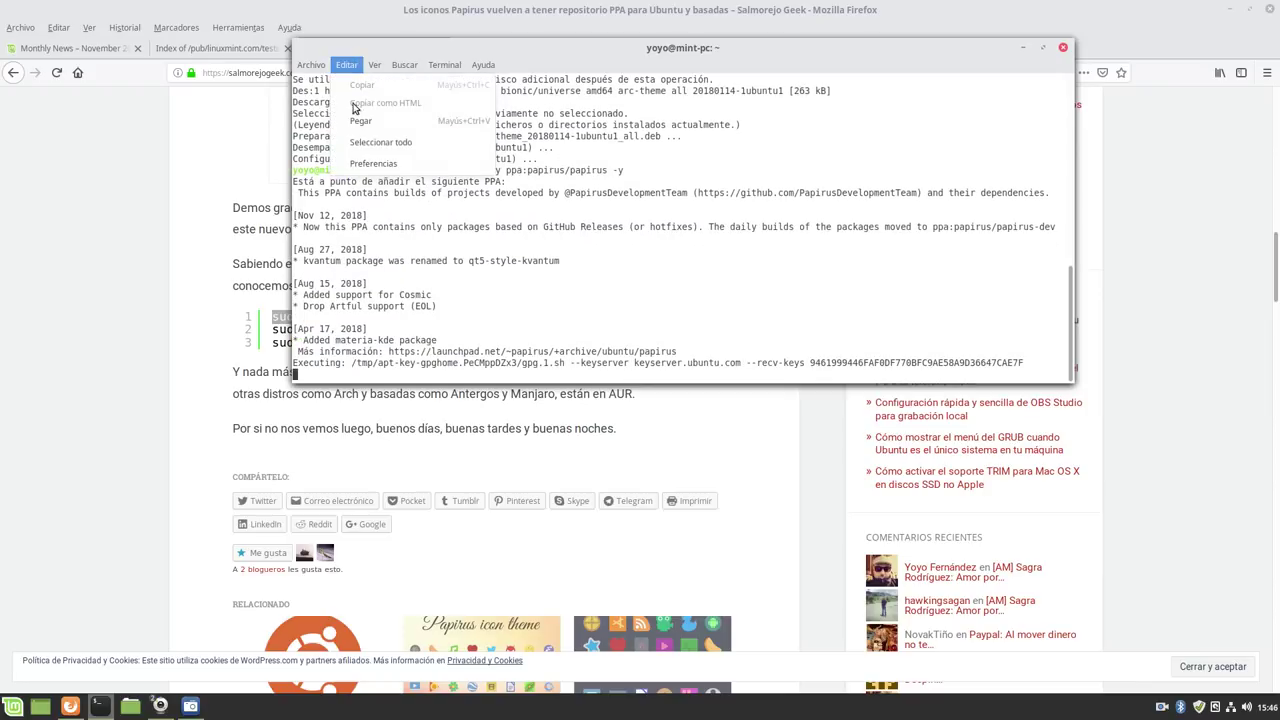
{"action": "left_click", "coordinate": [355, 161]}
{"action": "left_click", "coordinate": [529, 198]}
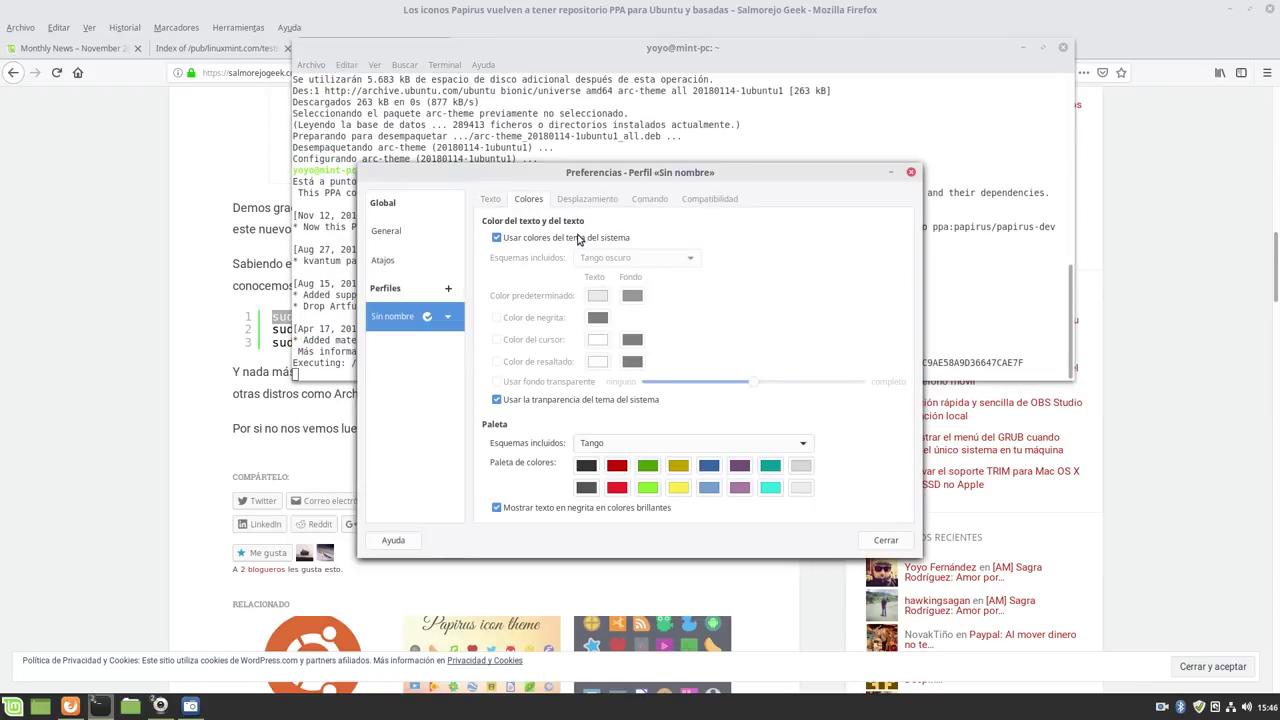
{"action": "left_click", "coordinate": [555, 238]}
{"action": "left_click", "coordinate": [602, 258]}
{"action": "left_click", "coordinate": [629, 302]}
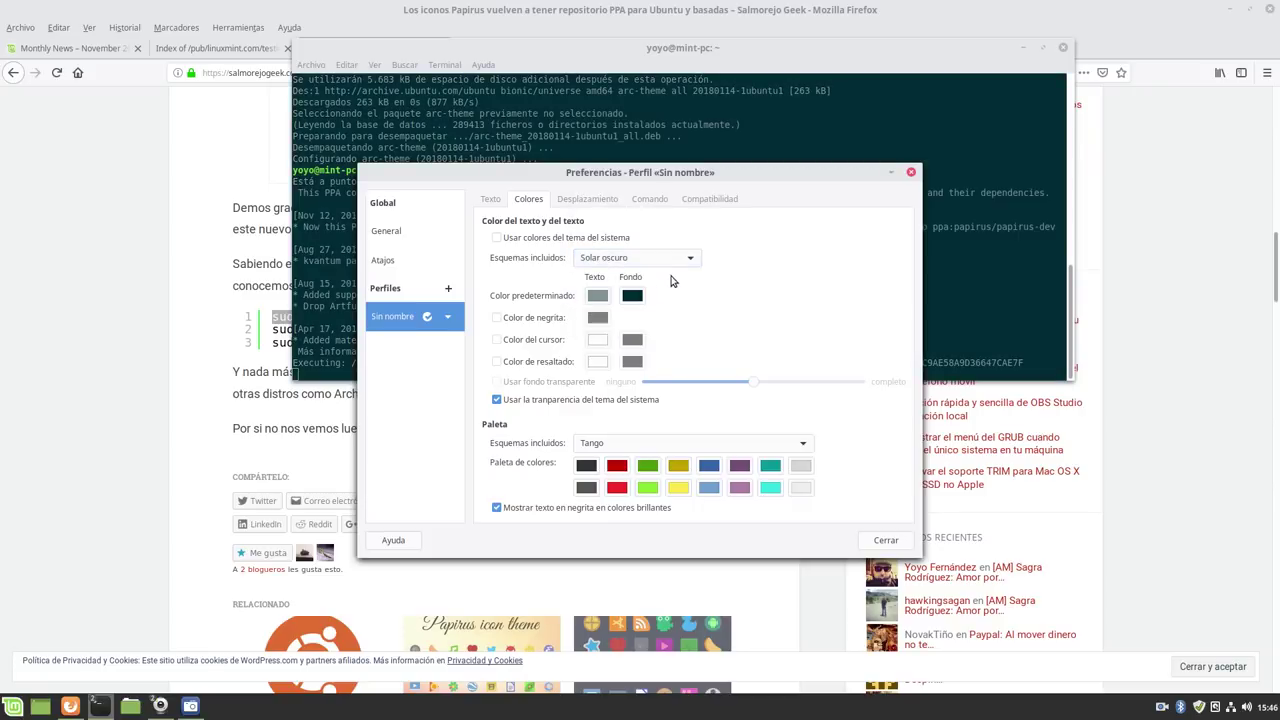
Turn off the scrollbar display in the terminal profile and close the preferences
{"action": "left_click", "coordinate": [596, 200]}
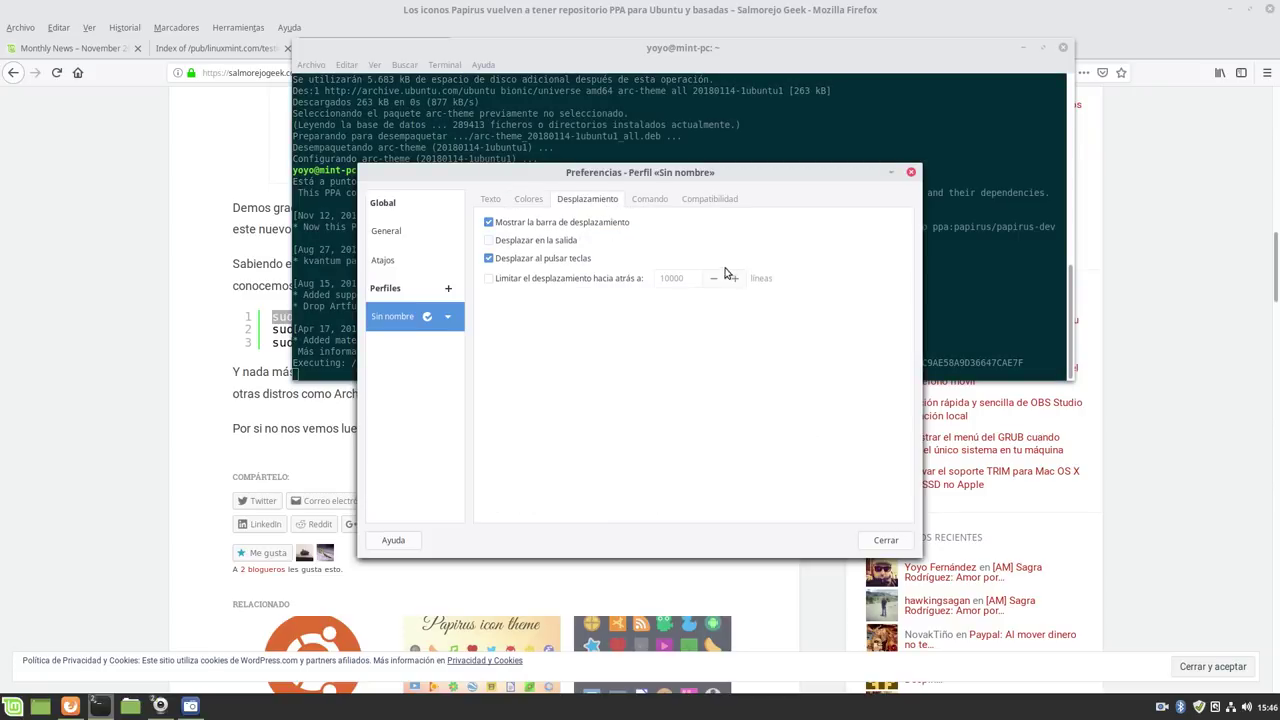
{"action": "left_click", "coordinate": [576, 223]}
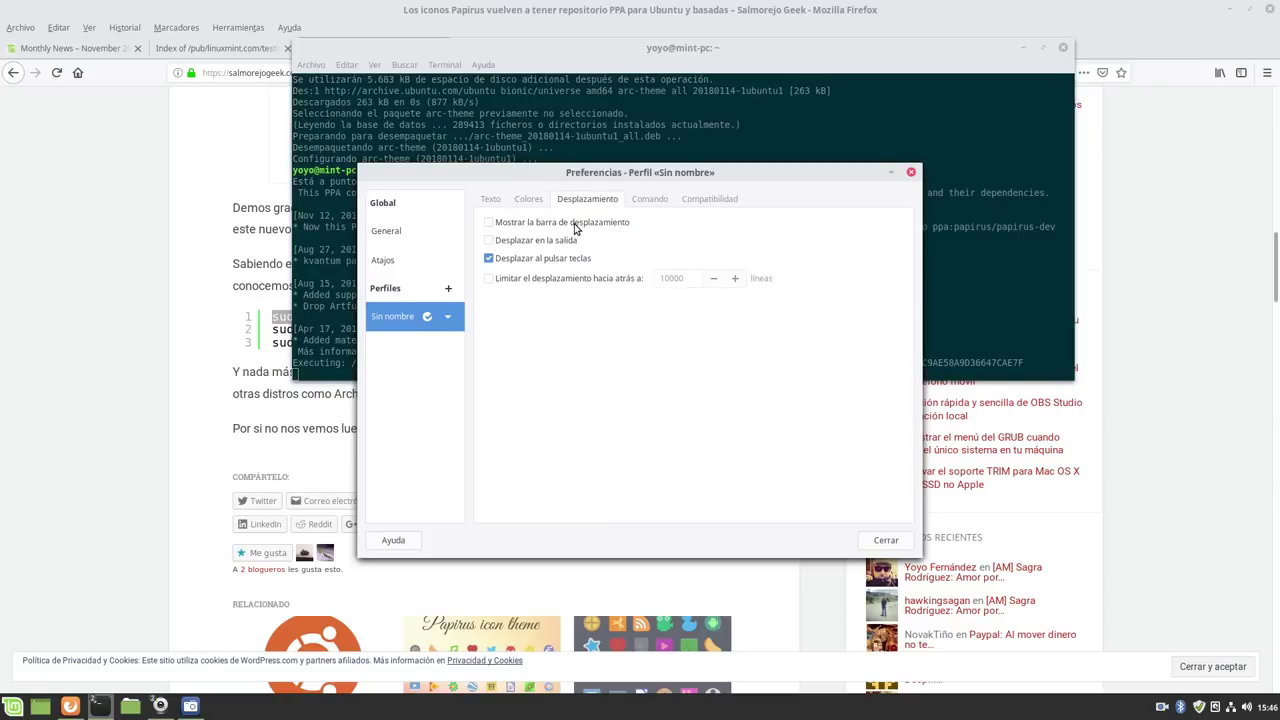
{"action": "left_click", "coordinate": [886, 540]}
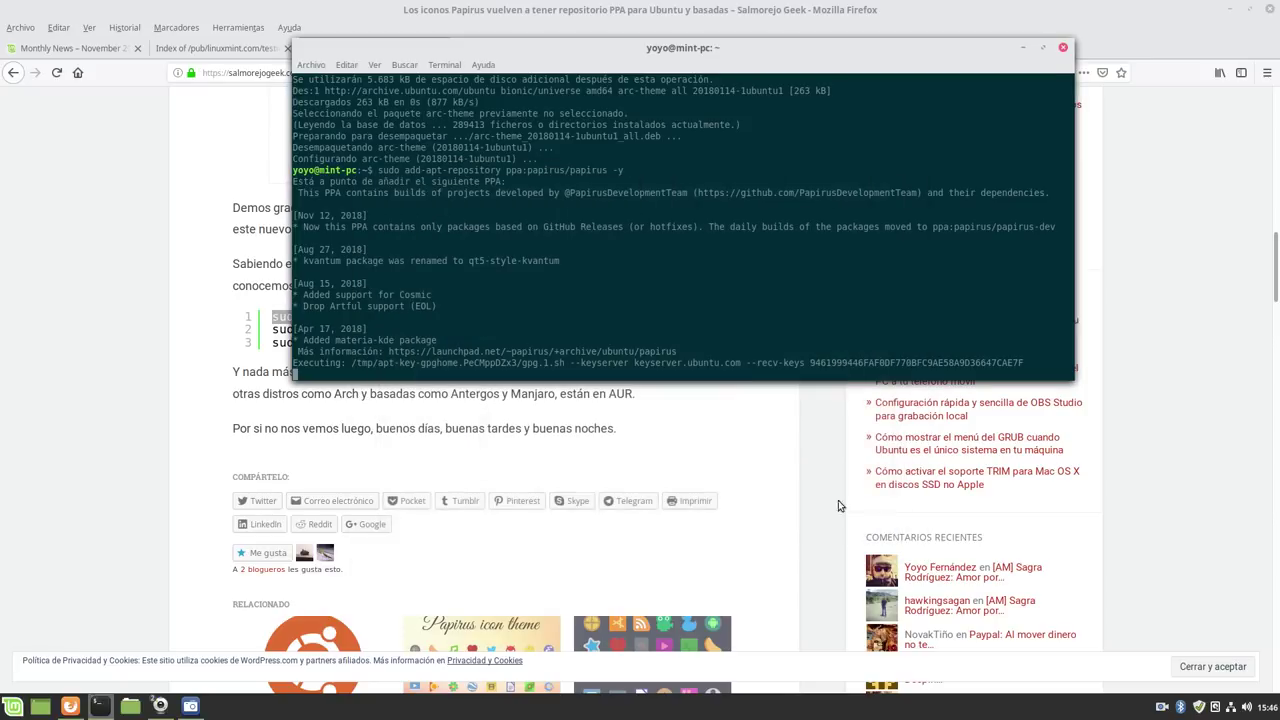
Return to the article in Firefox, copy the command "sudo apt install papirus-icon-theme", and minimize the browser
{"action": "left_click", "coordinate": [144, 421]}
{"action": "left_click_drag", "start_coordinate": [529, 343], "coordinate": [270, 344]}
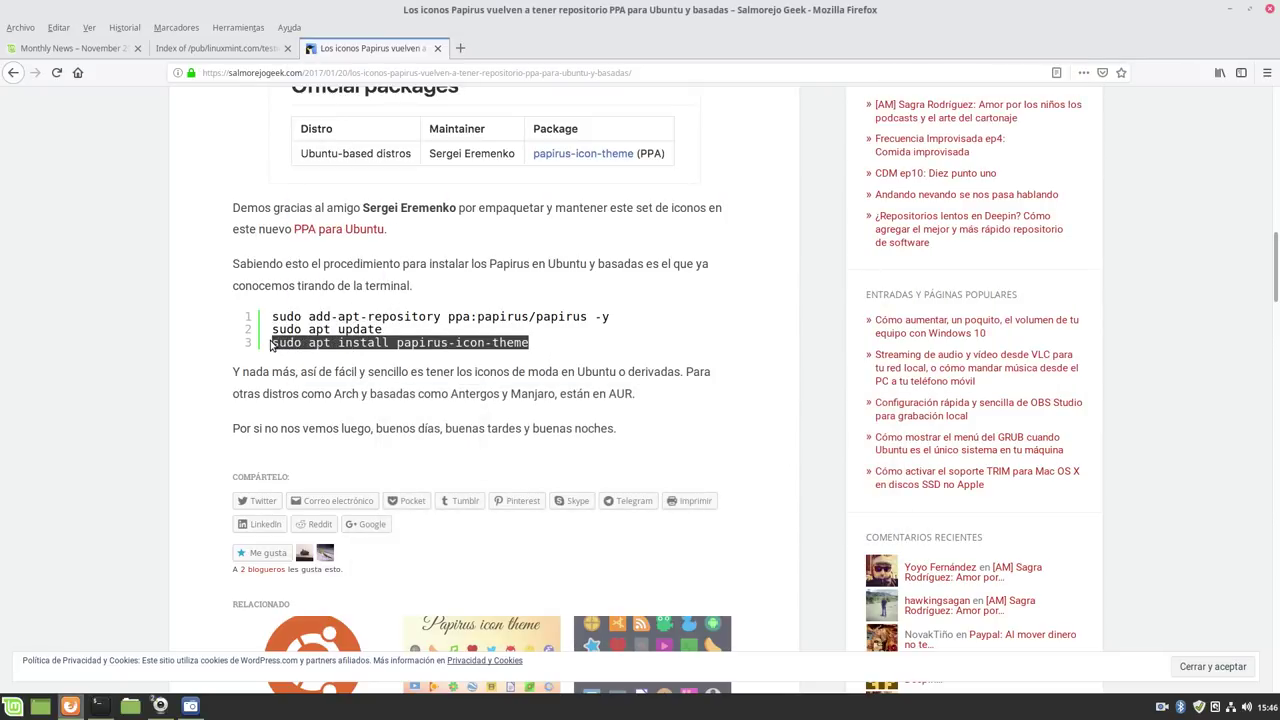
{"action": "right_click", "coordinate": [288, 343]}
{"action": "left_click", "coordinate": [318, 352]}
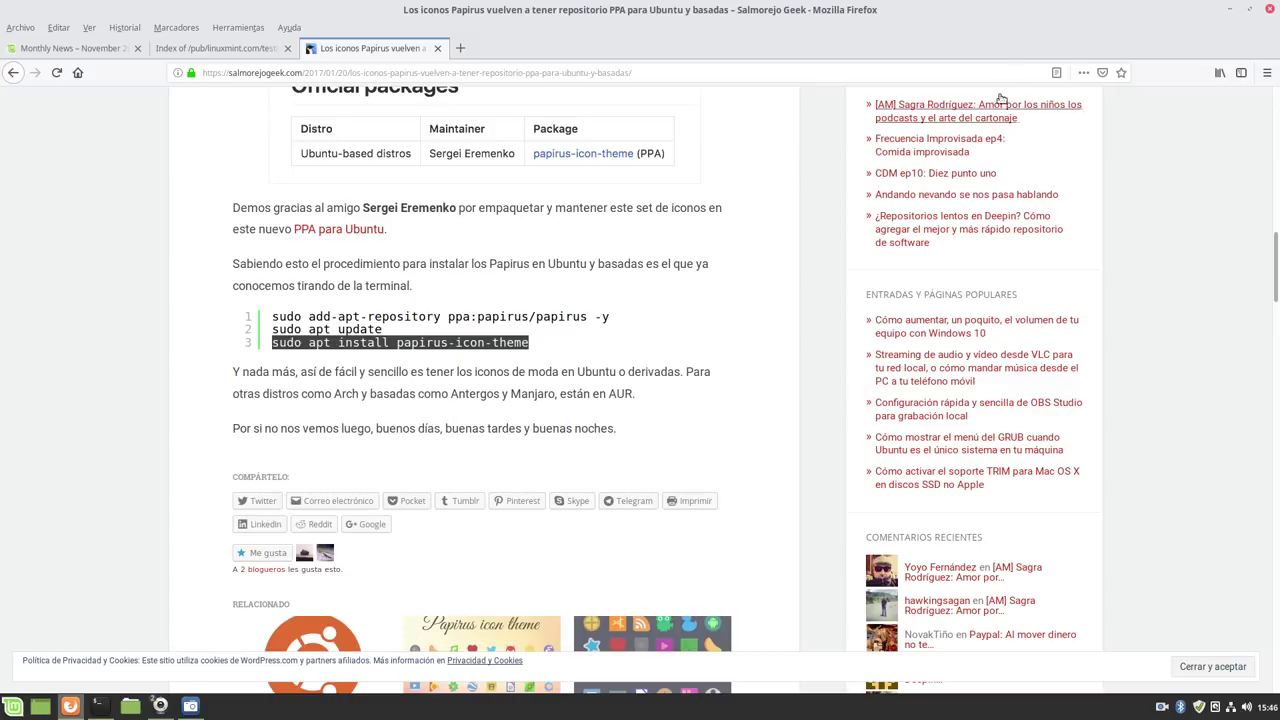
{"action": "left_click", "coordinate": [1229, 9]}
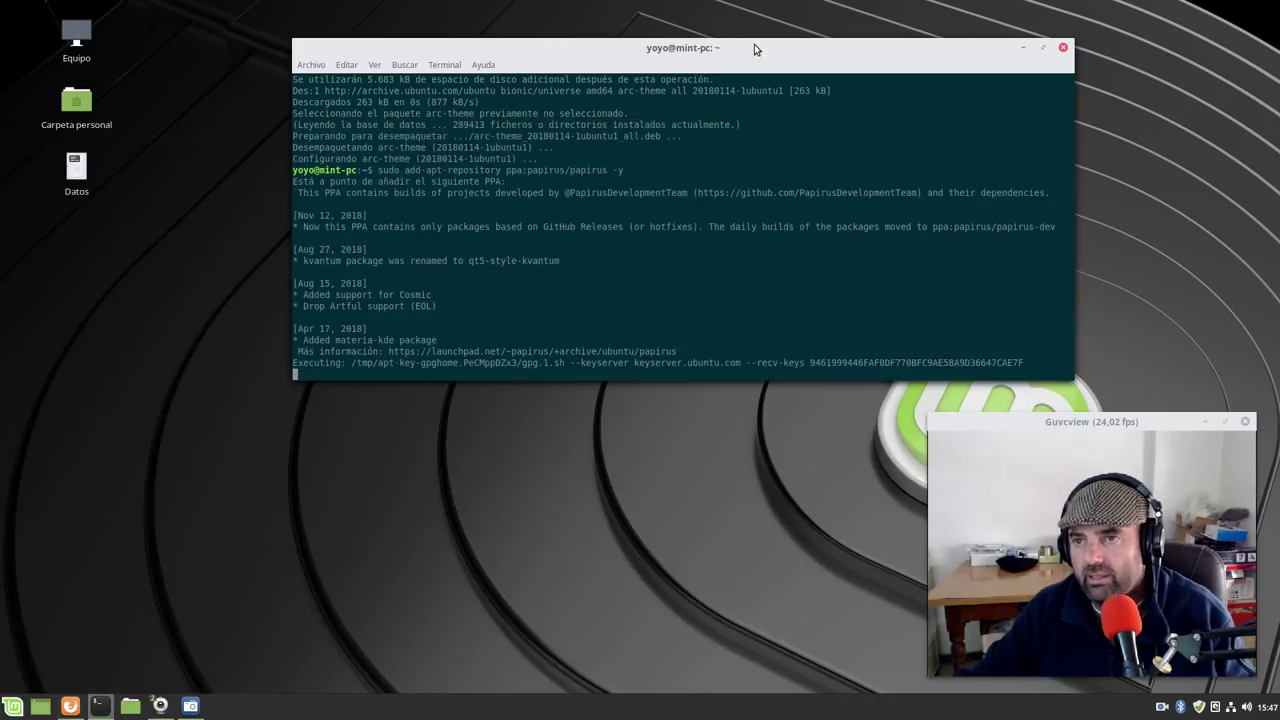
Run "sudo apt update" in the terminal, followed by the copied command "sudo apt install papirus-icon-theme"
{"action": "left_click_drag", "start_coordinate": [754, 44], "coordinate": [546, 90]}
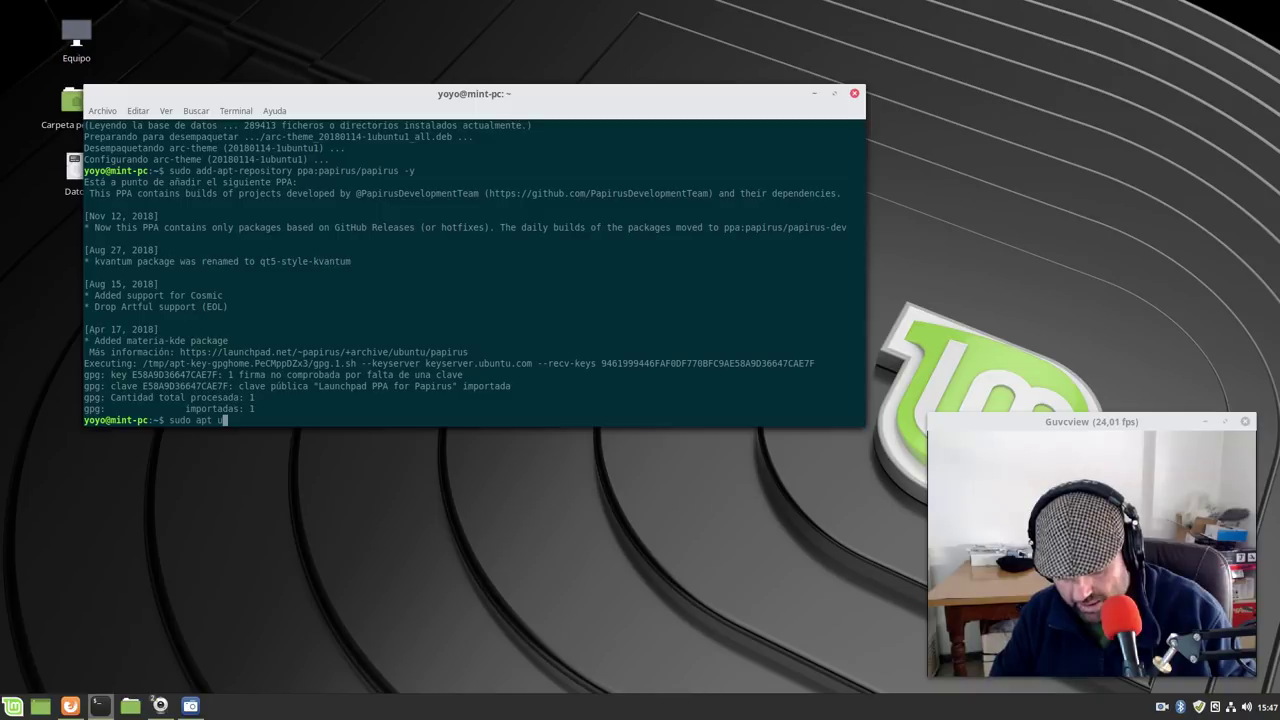
{"action": "key", "text": "Return"}
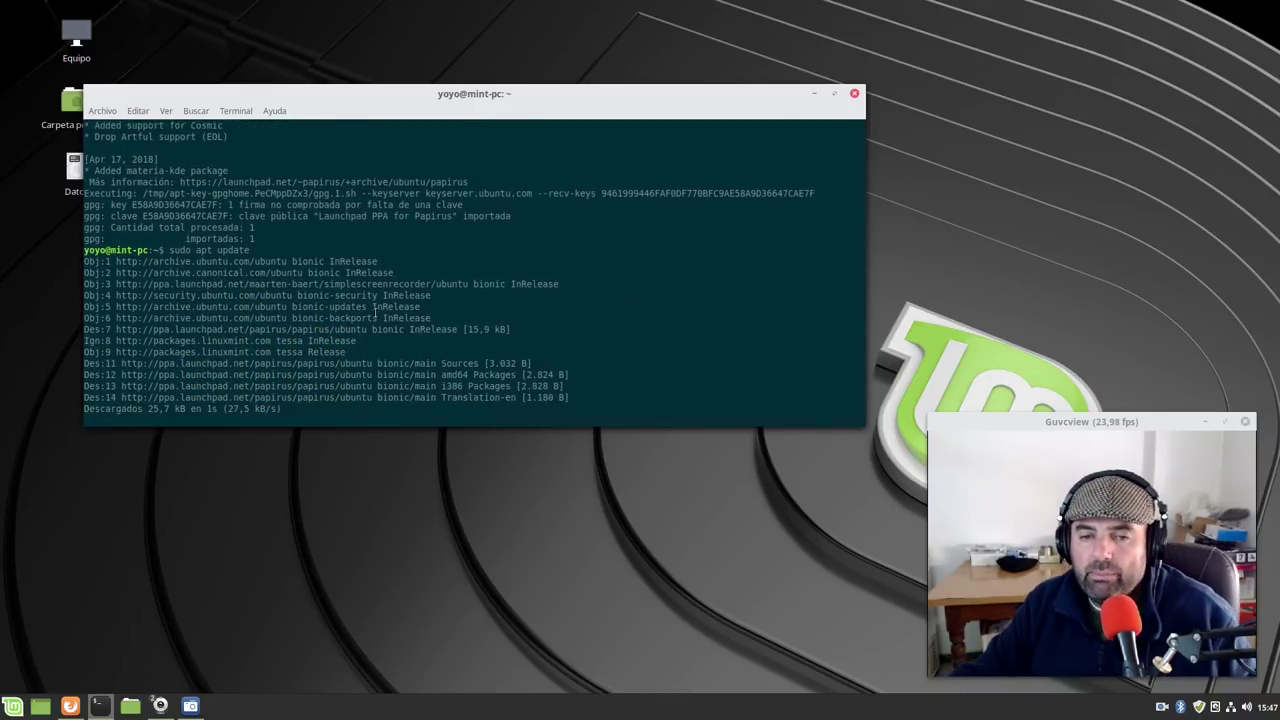
{"action": "right_click", "coordinate": [682, 318]}
{"action": "left_click", "coordinate": [716, 399]}
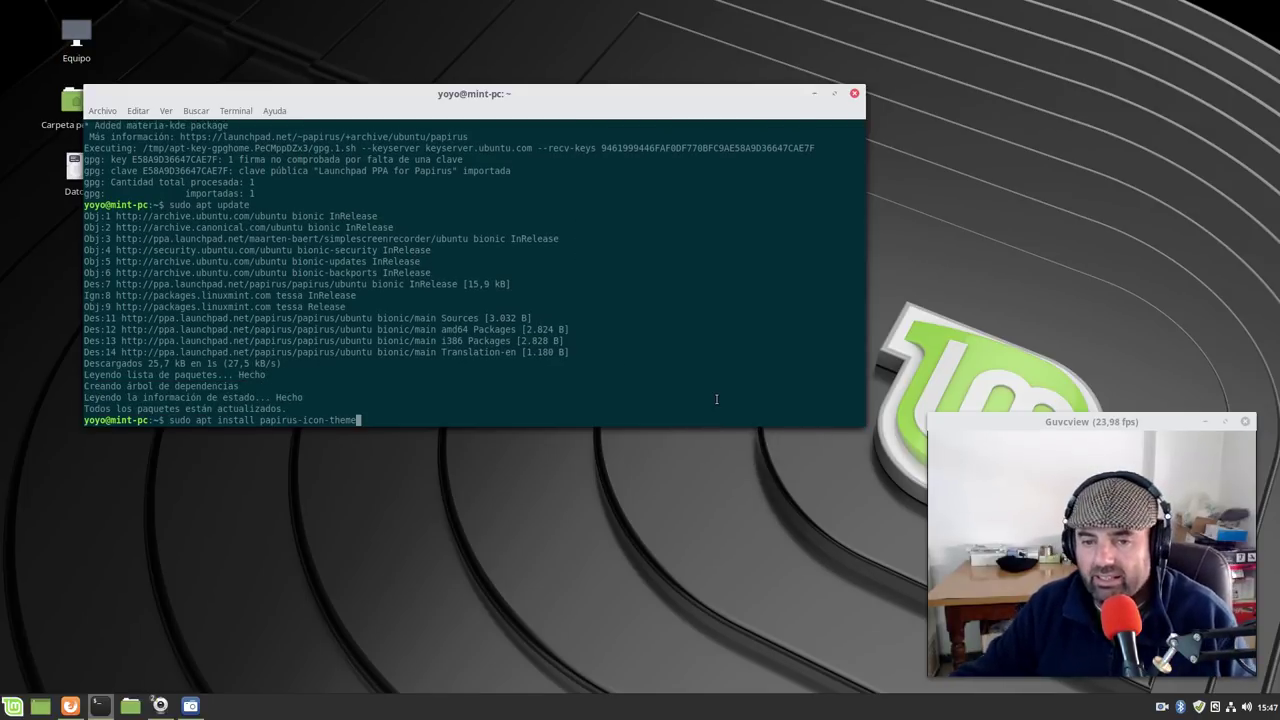
{"action": "key", "text": "Return"}
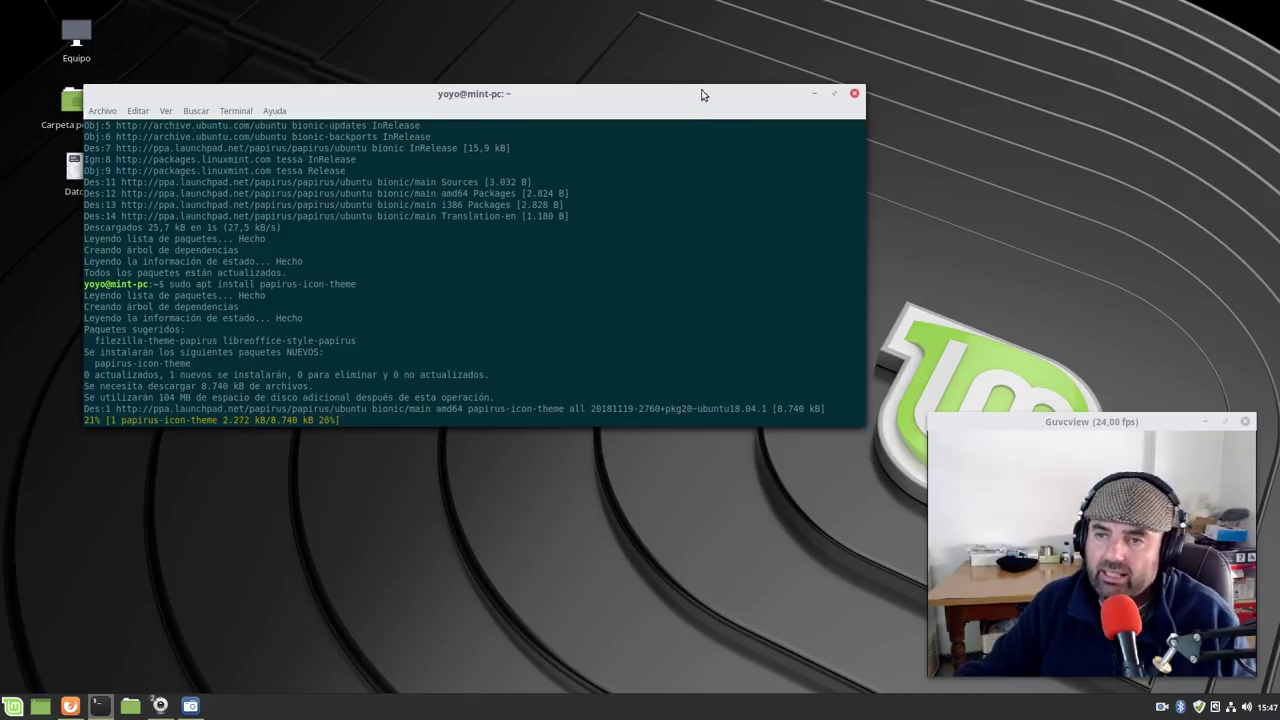
{"action": "left_click_drag", "start_coordinate": [702, 95], "coordinate": [790, 68]}
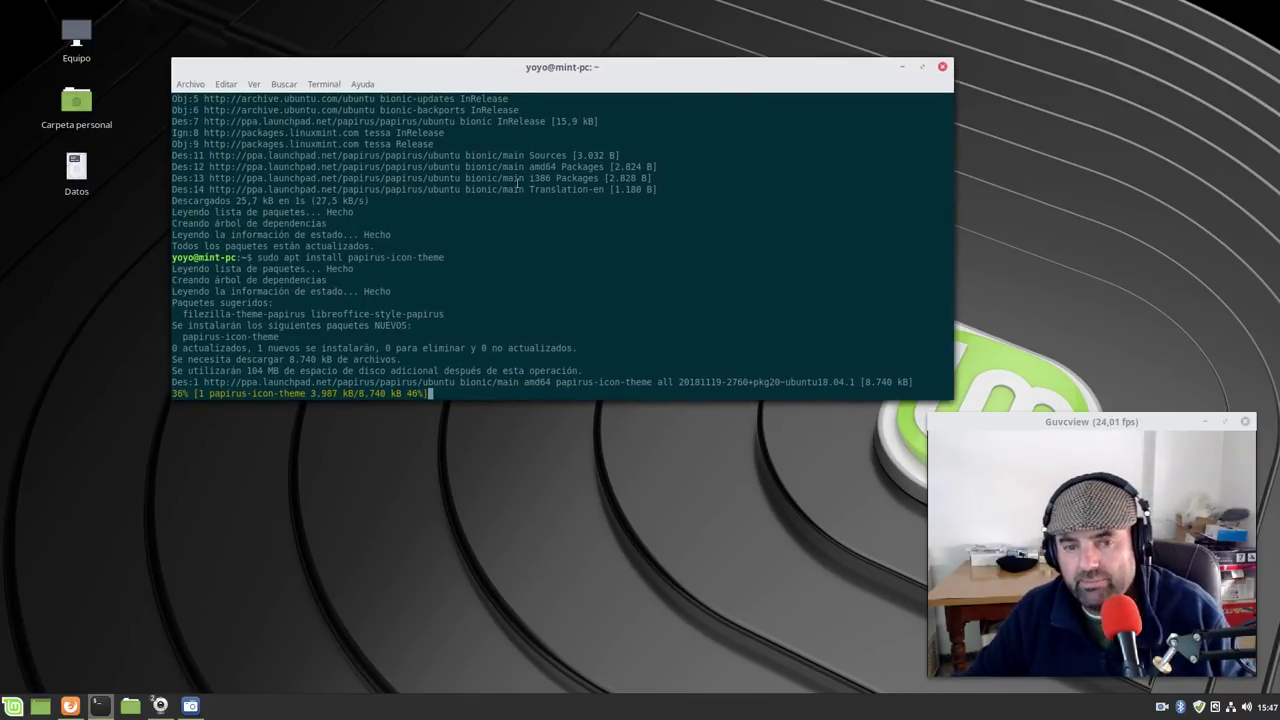
Examine the current application icons across the applications menu categories, including Accesorios, Internet, Oficina, Administración and Preferencias, and close the menu
{"action": "left_click", "coordinate": [13, 706]}
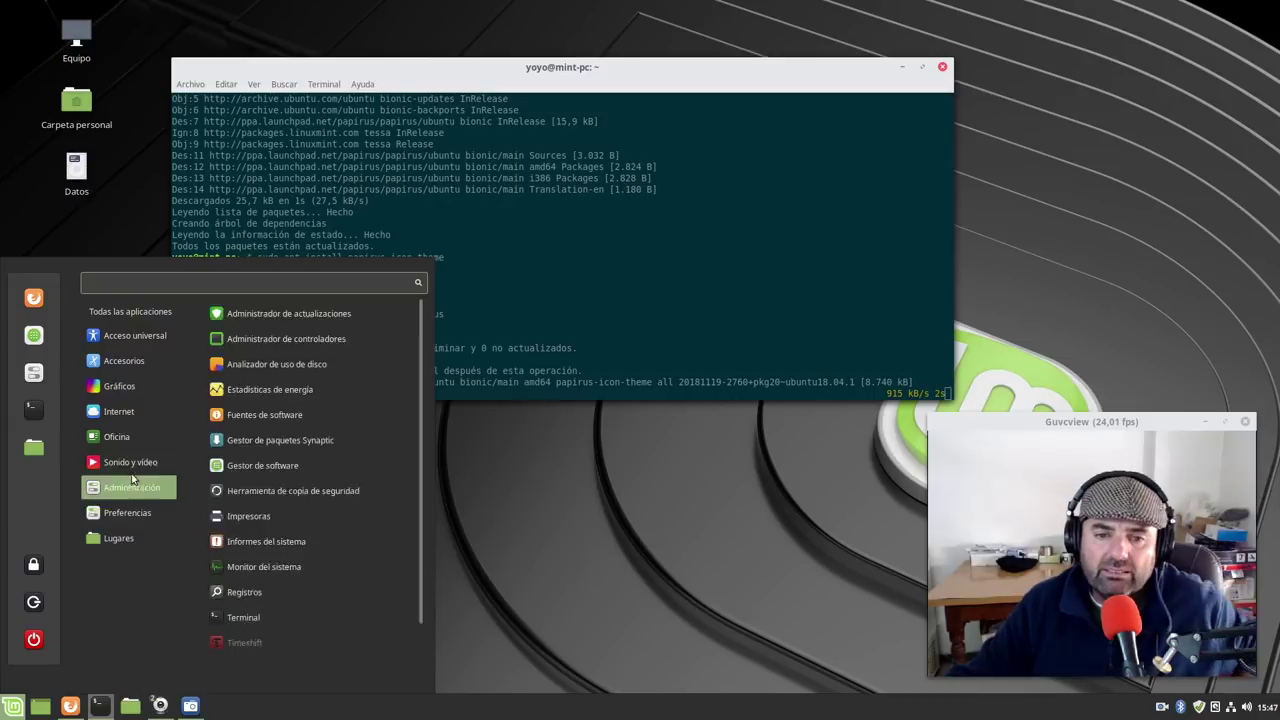
{"action": "mouse_move", "coordinate": [140, 362]}
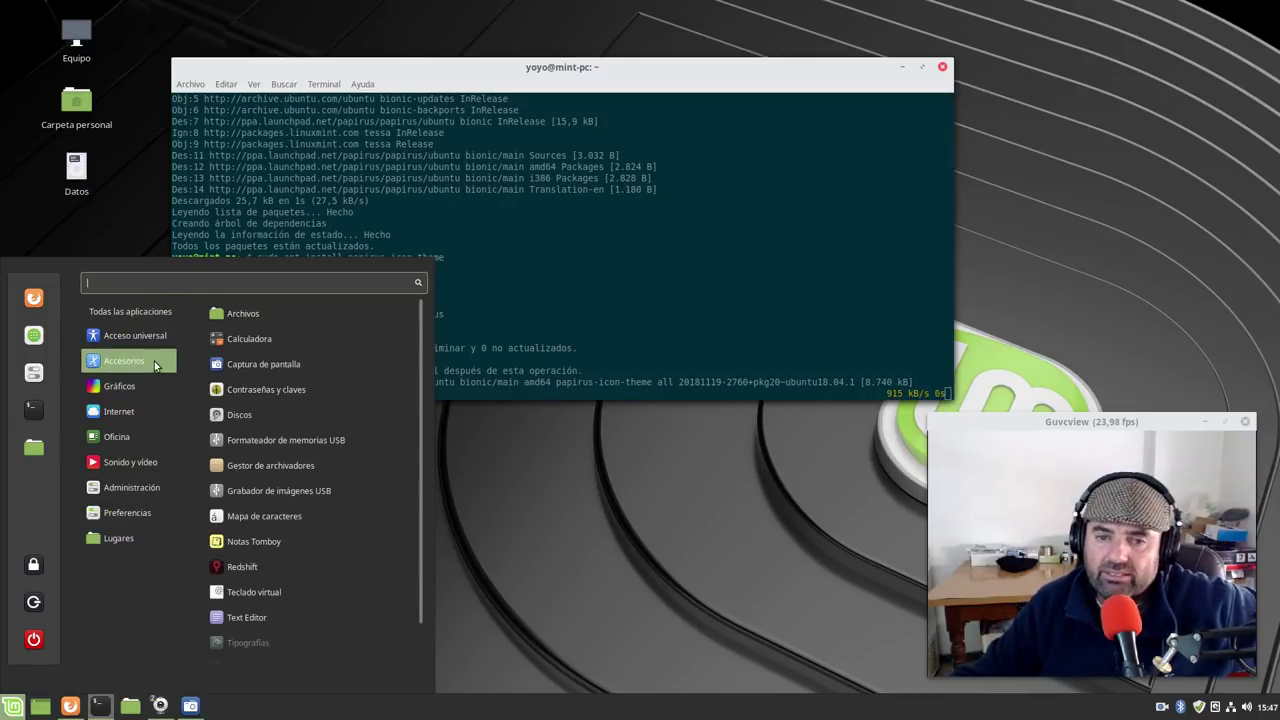
{"action": "mouse_move", "coordinate": [141, 400]}
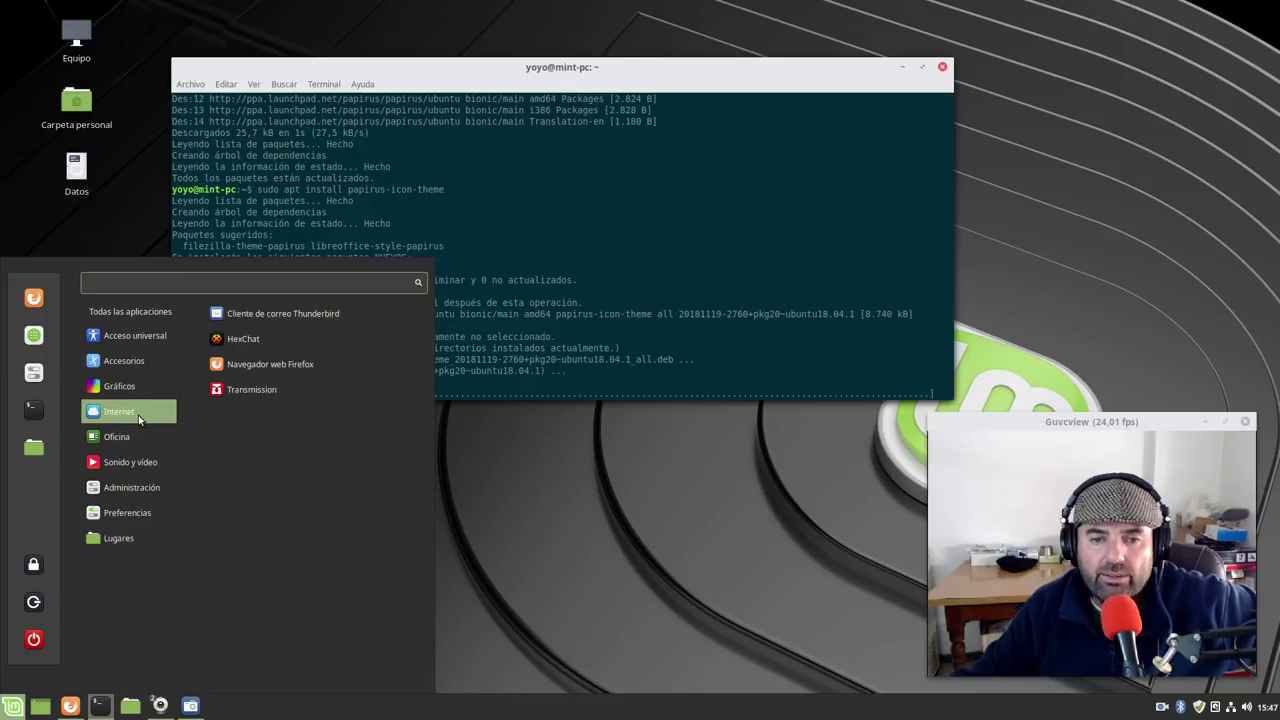
{"action": "mouse_move", "coordinate": [138, 437]}
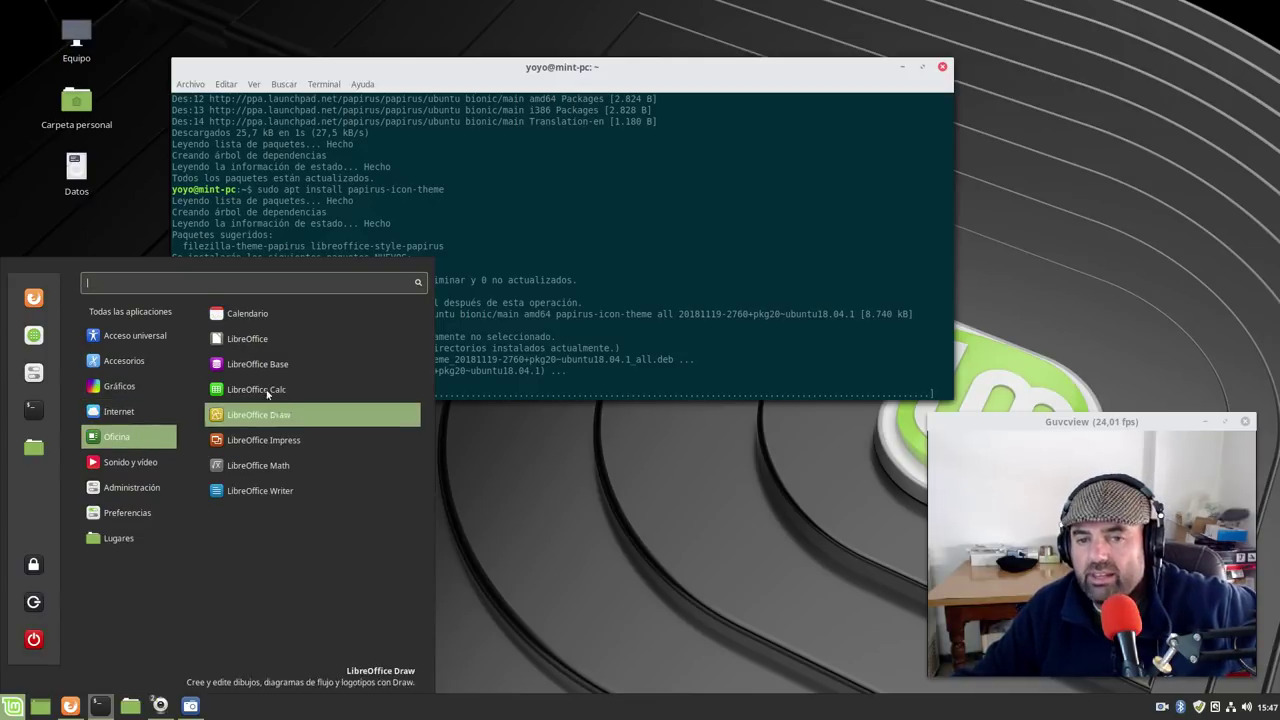
{"action": "mouse_move", "coordinate": [139, 460]}
{"action": "mouse_move", "coordinate": [139, 487]}
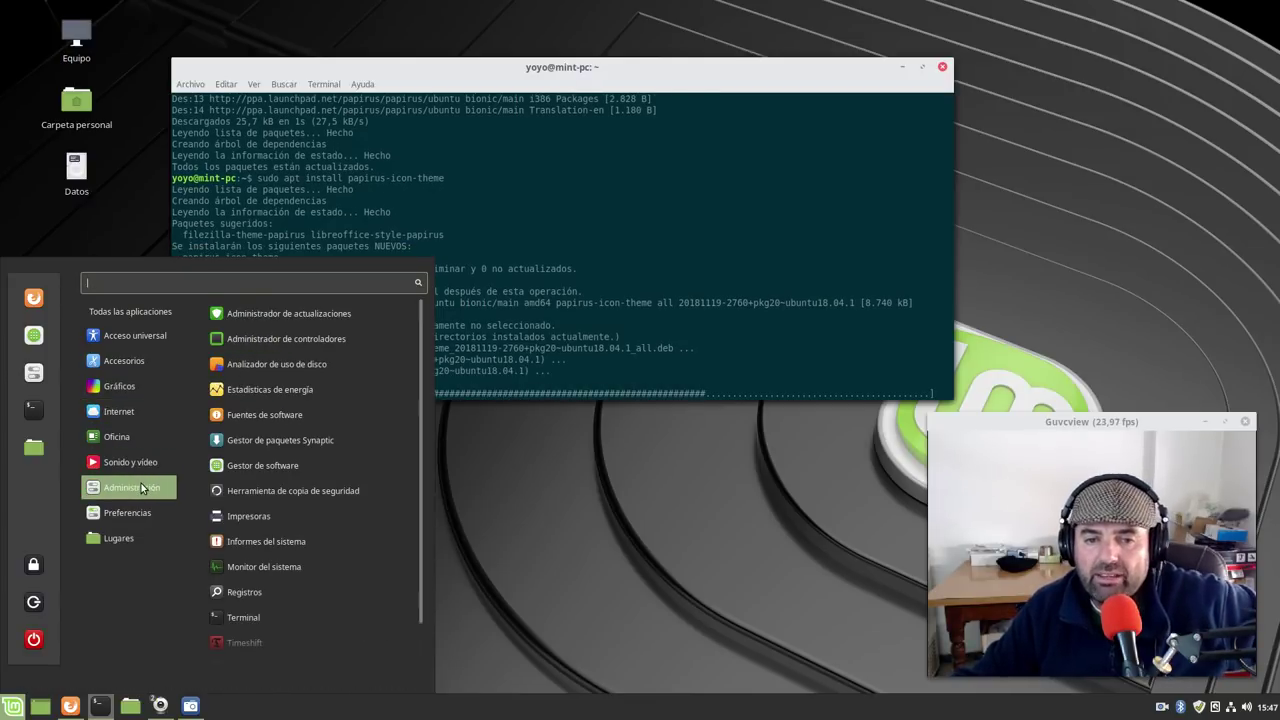
{"action": "scroll", "coordinate": [360, 475], "scroll_direction": "down", "scroll_amount": 1}
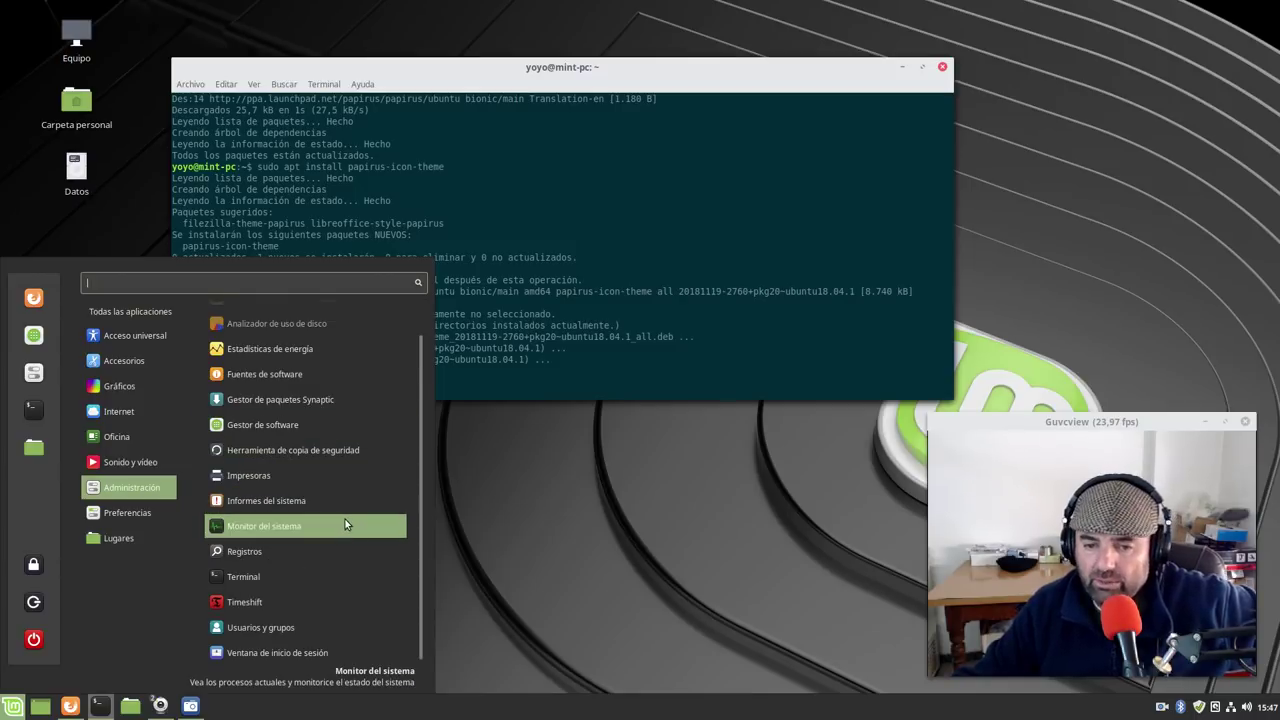
{"action": "scroll", "coordinate": [345, 519], "scroll_direction": "up", "scroll_amount": 1}
{"action": "mouse_move", "coordinate": [130, 512]}
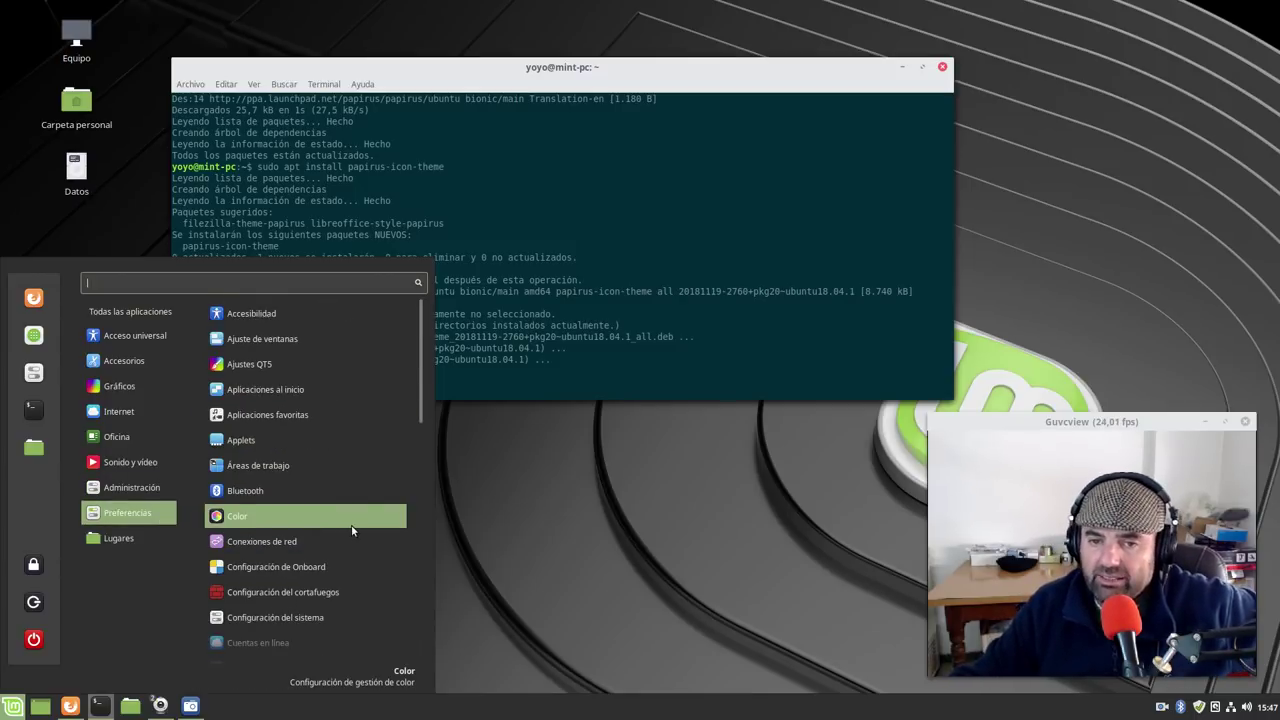
{"action": "scroll", "coordinate": [352, 530], "scroll_direction": "down", "scroll_amount": 5}
{"action": "scroll", "coordinate": [339, 536], "scroll_direction": "up", "scroll_amount": 5}
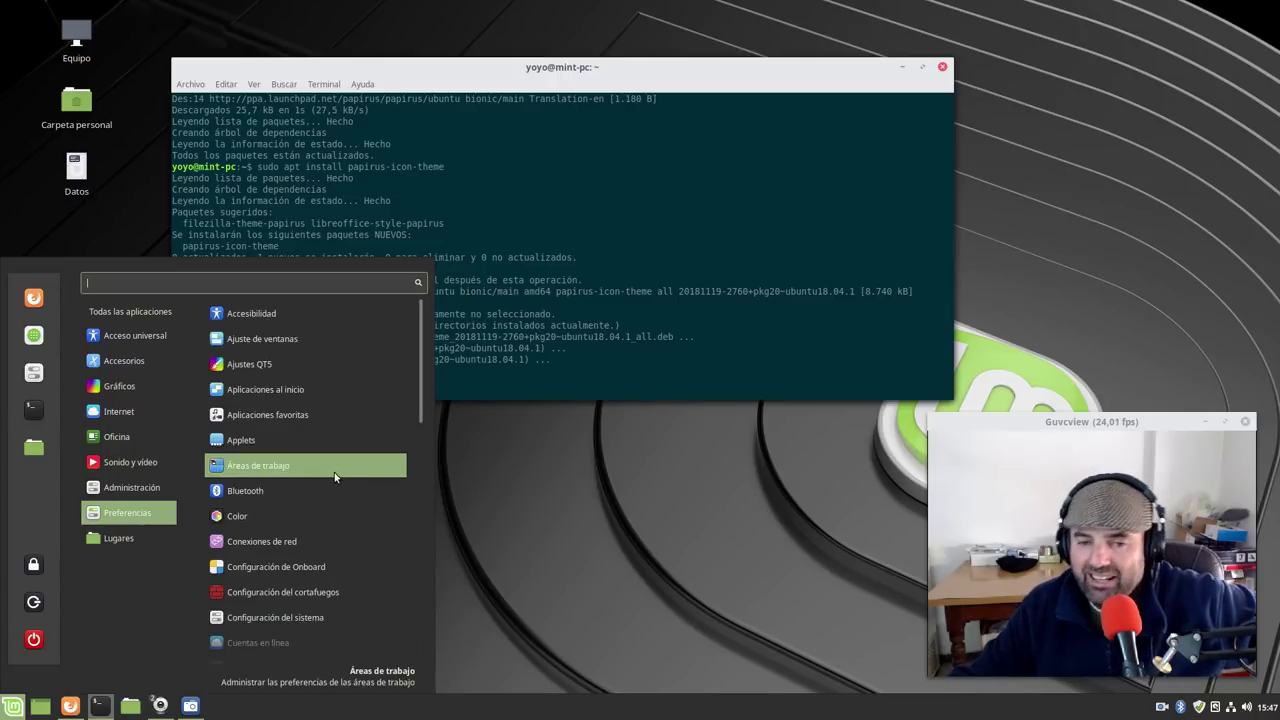
{"action": "mouse_move", "coordinate": [138, 540]}
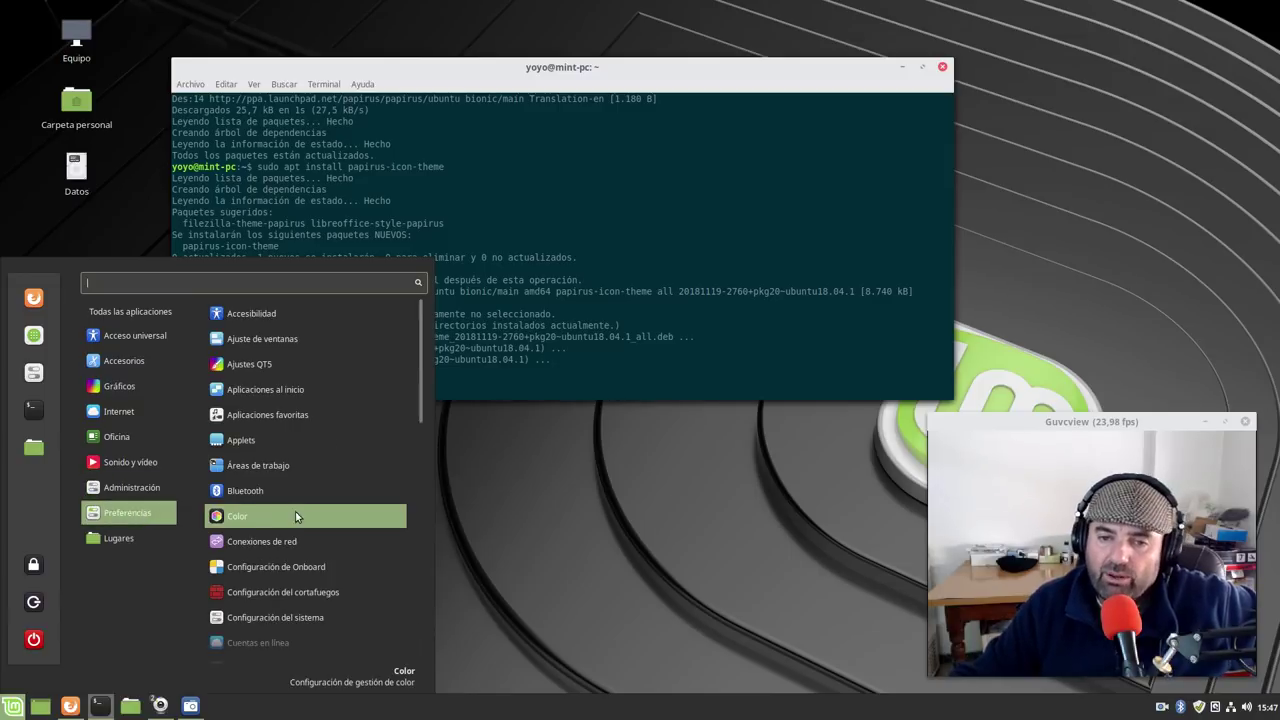
{"action": "left_click", "coordinate": [529, 204]}
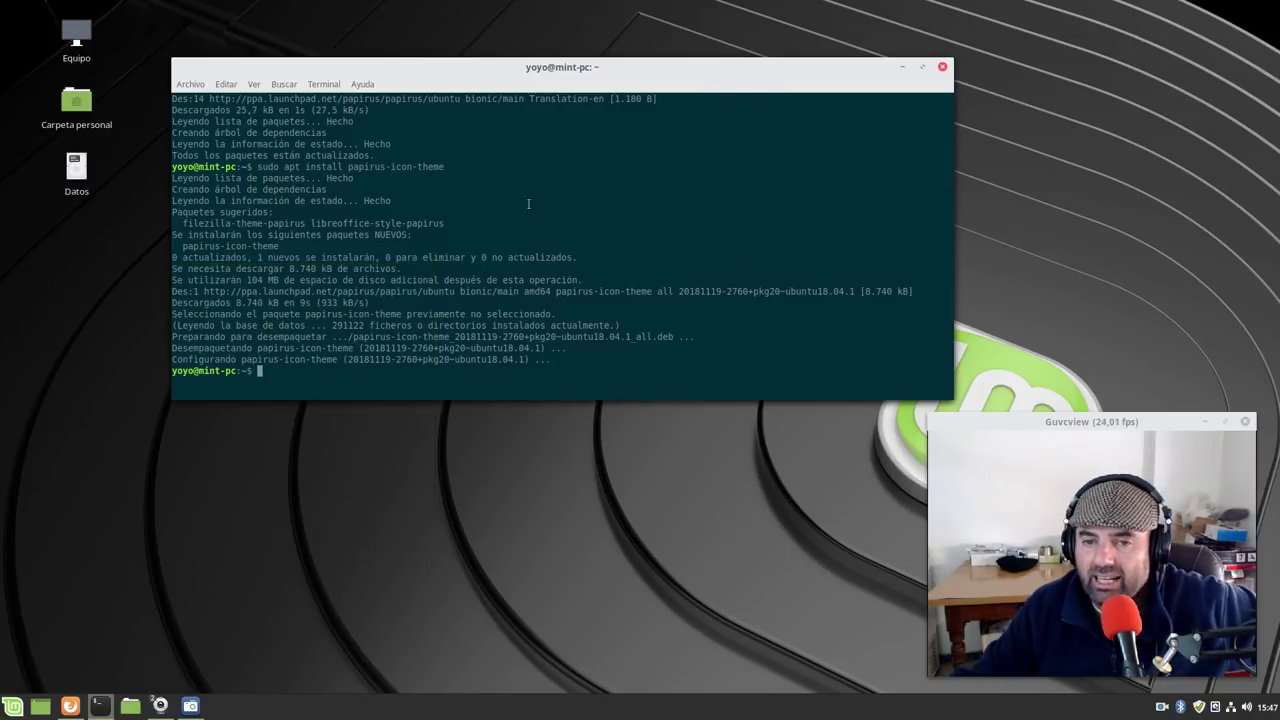
Minimize the terminal, set the icon theme to Papirus in the system's theme settings, and close the settings
{"action": "left_click", "coordinate": [900, 68]}
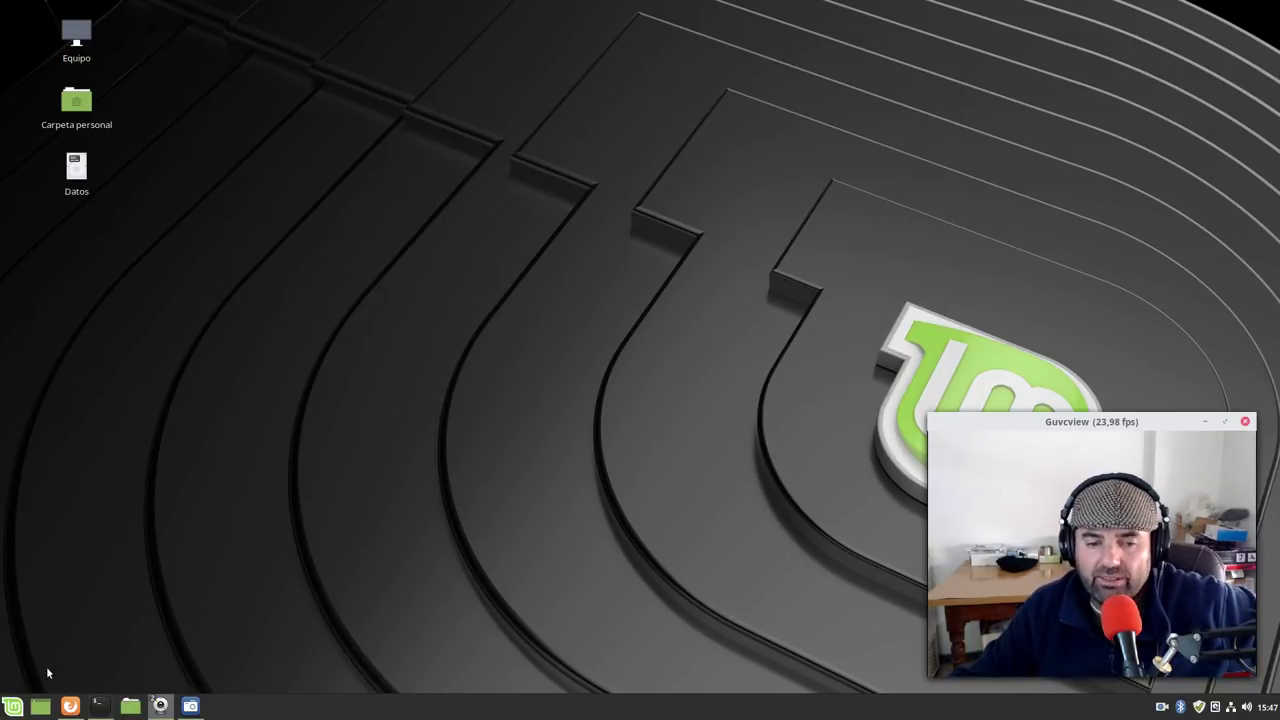
{"action": "left_click", "coordinate": [13, 706]}
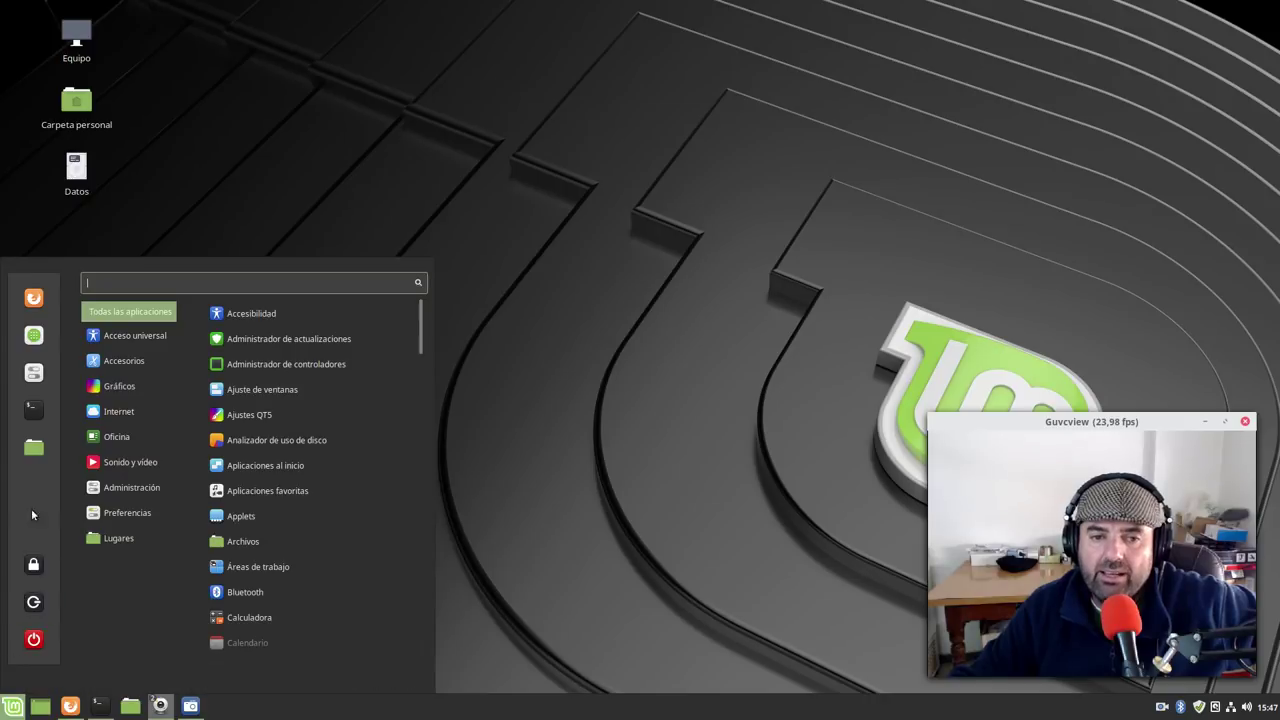
{"action": "left_click", "coordinate": [33, 382]}
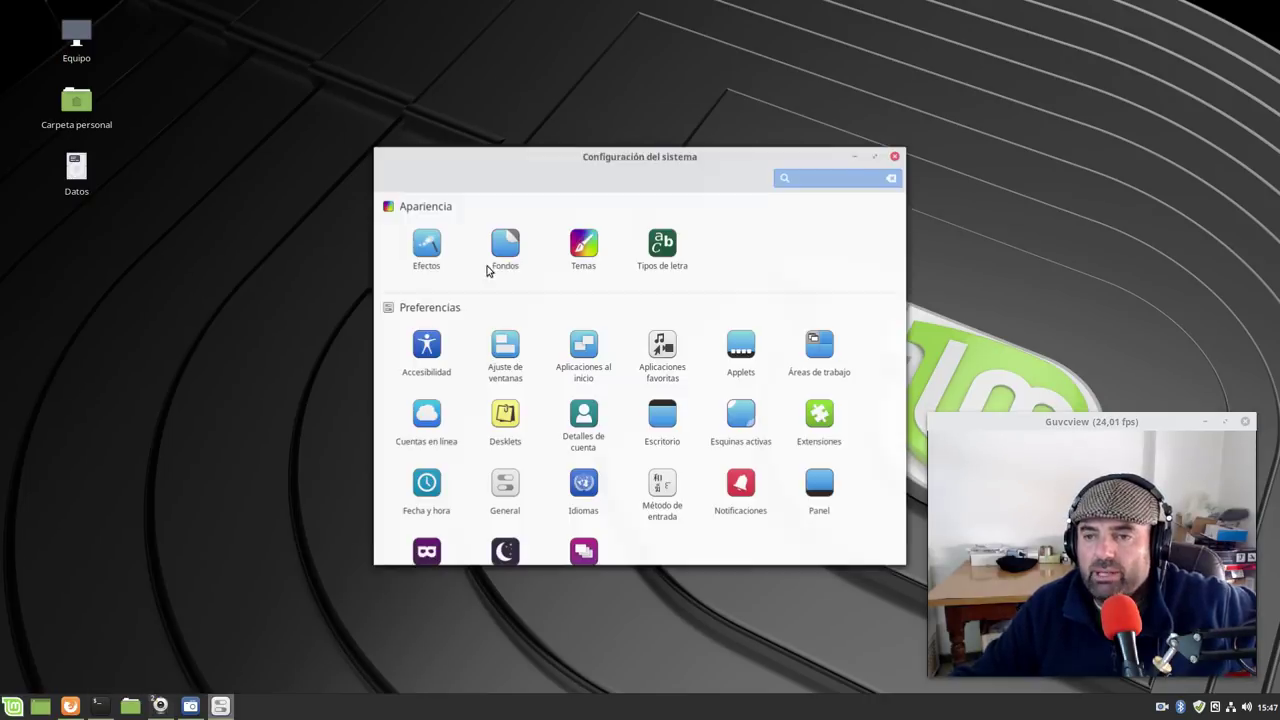
{"action": "left_click", "coordinate": [580, 250]}
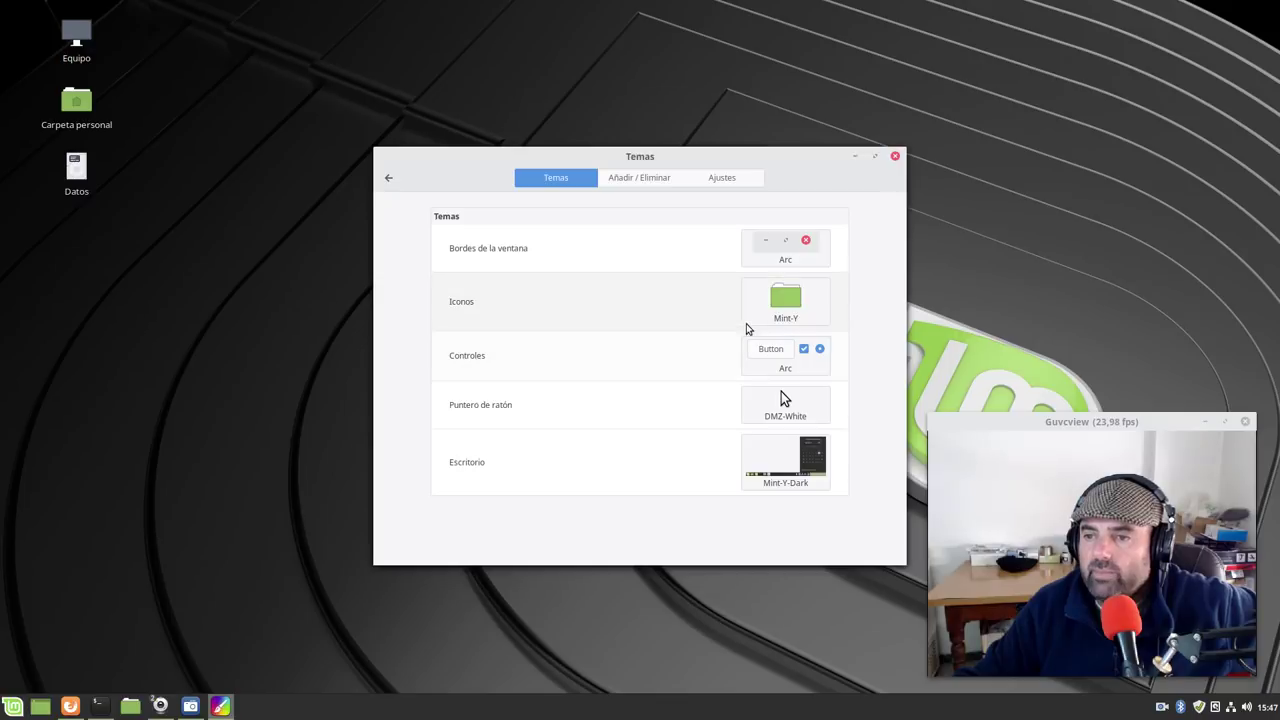
{"action": "left_click", "coordinate": [778, 318]}
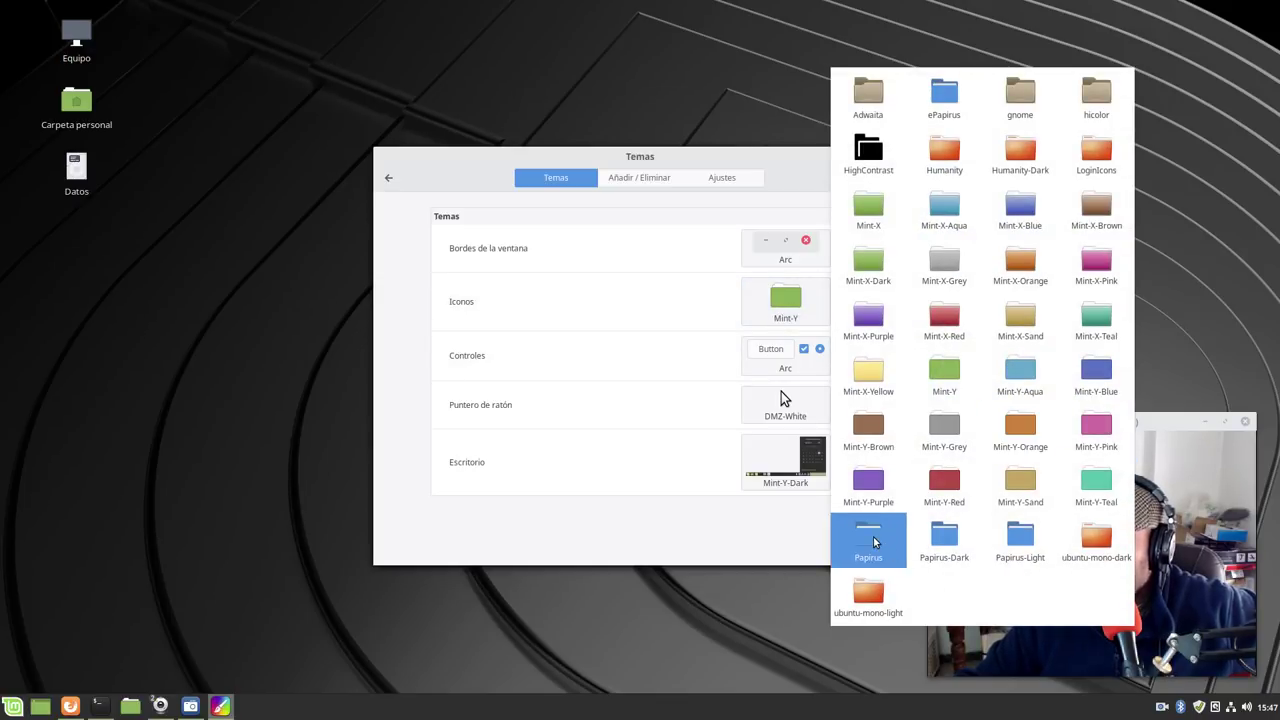
{"action": "left_click", "coordinate": [873, 541]}
{"action": "left_click", "coordinate": [897, 158]}
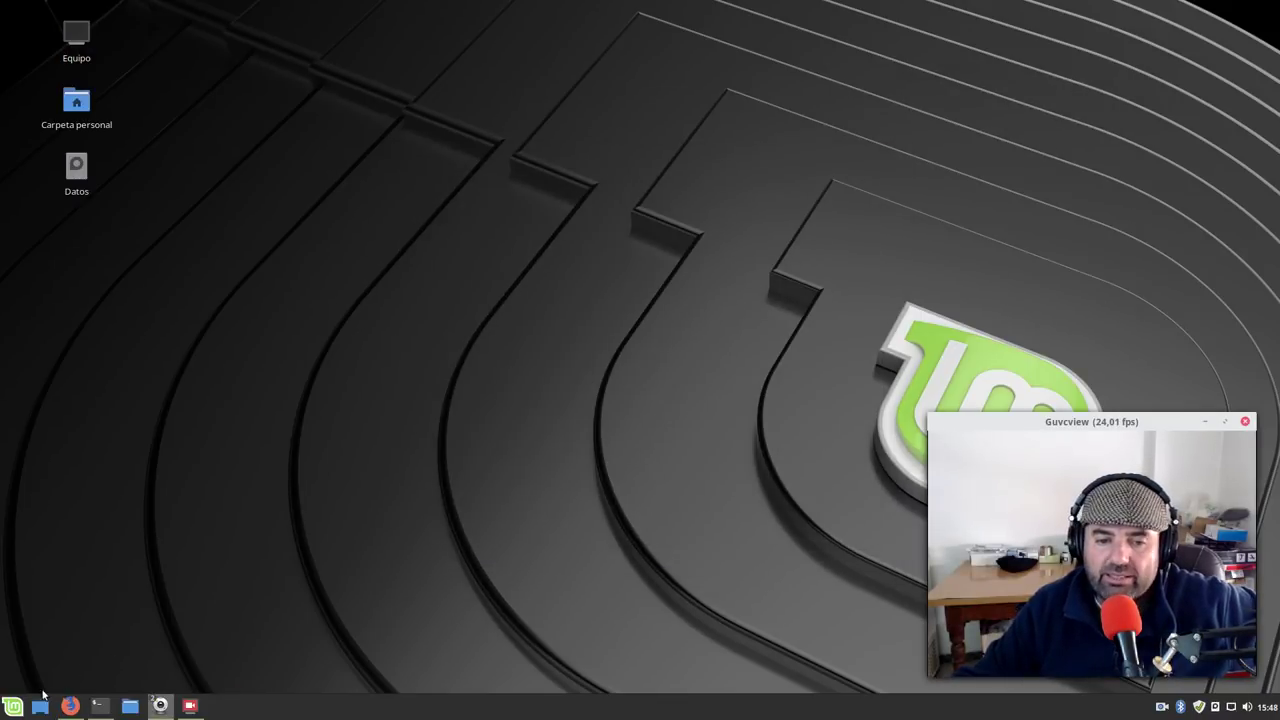
In the system's panel settings, set the left and central panel icon sizes to 24px and close the settings
{"action": "left_click", "coordinate": [13, 706]}
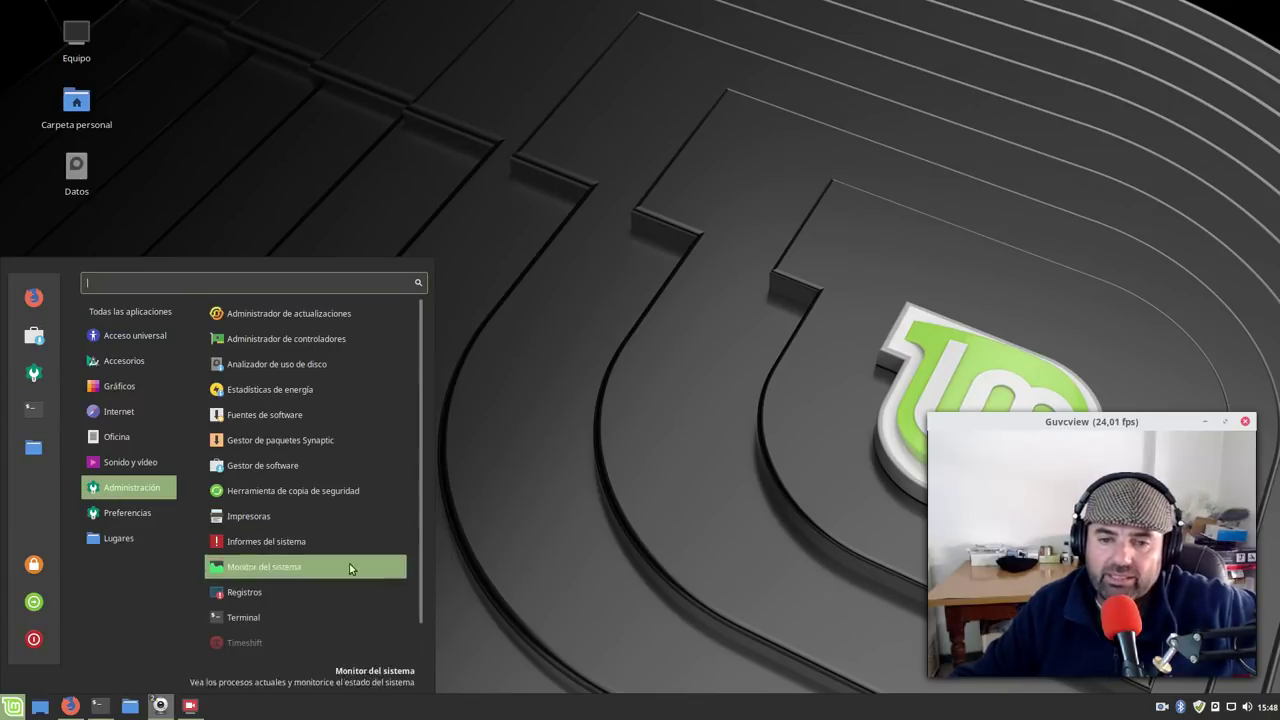
{"action": "left_click", "coordinate": [34, 374]}
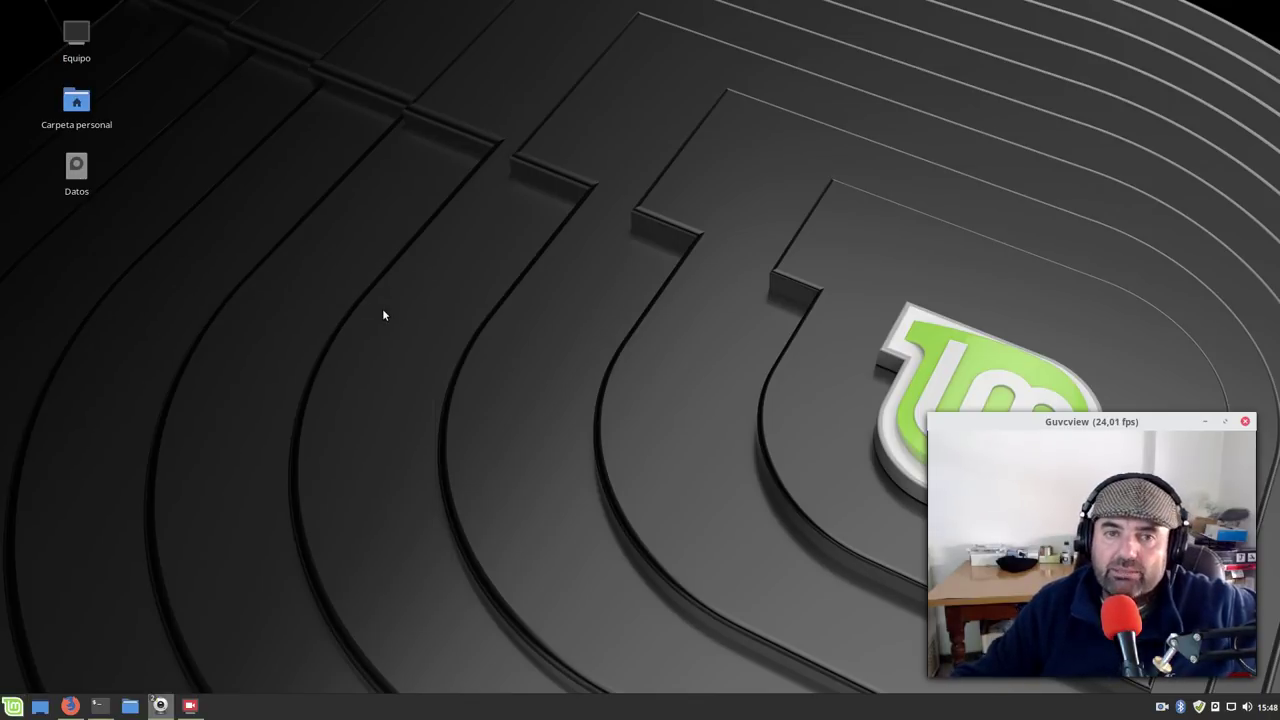
{"action": "scroll", "coordinate": [789, 485], "scroll_direction": "down", "scroll_amount": 2}
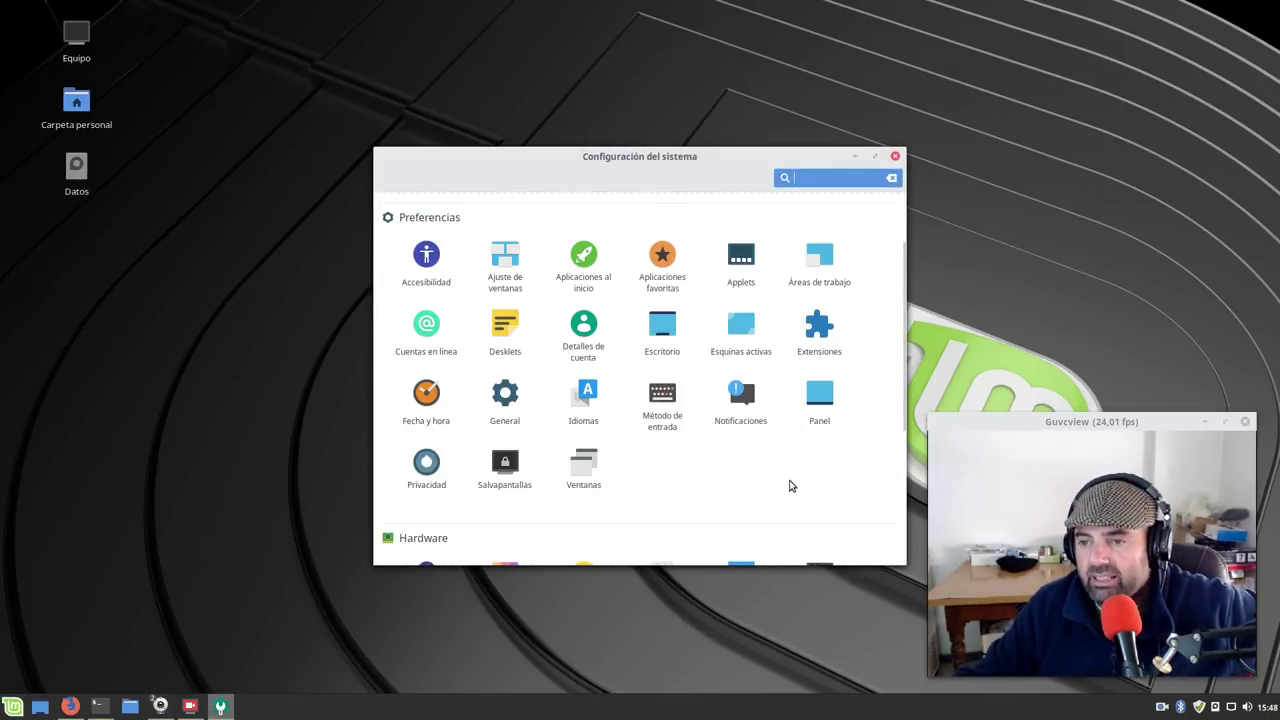
{"action": "left_click", "coordinate": [820, 400]}
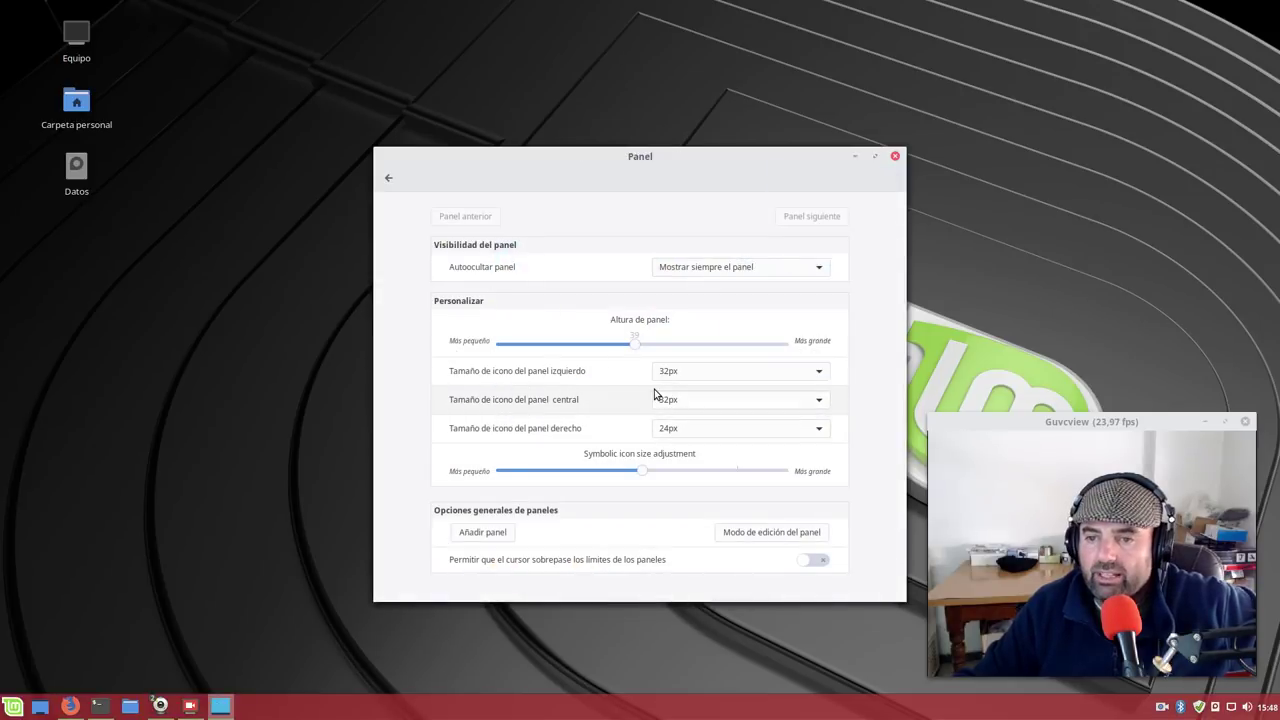
{"action": "left_click", "coordinate": [700, 372]}
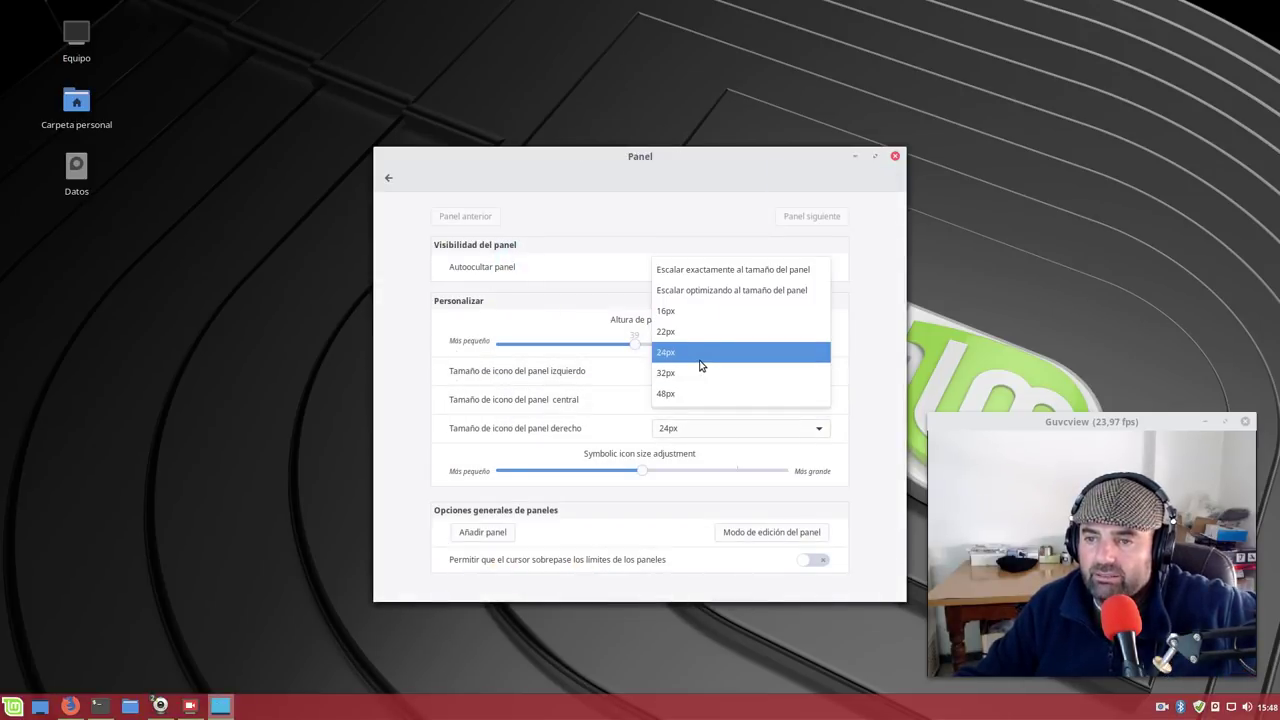
{"action": "left_click", "coordinate": [700, 364]}
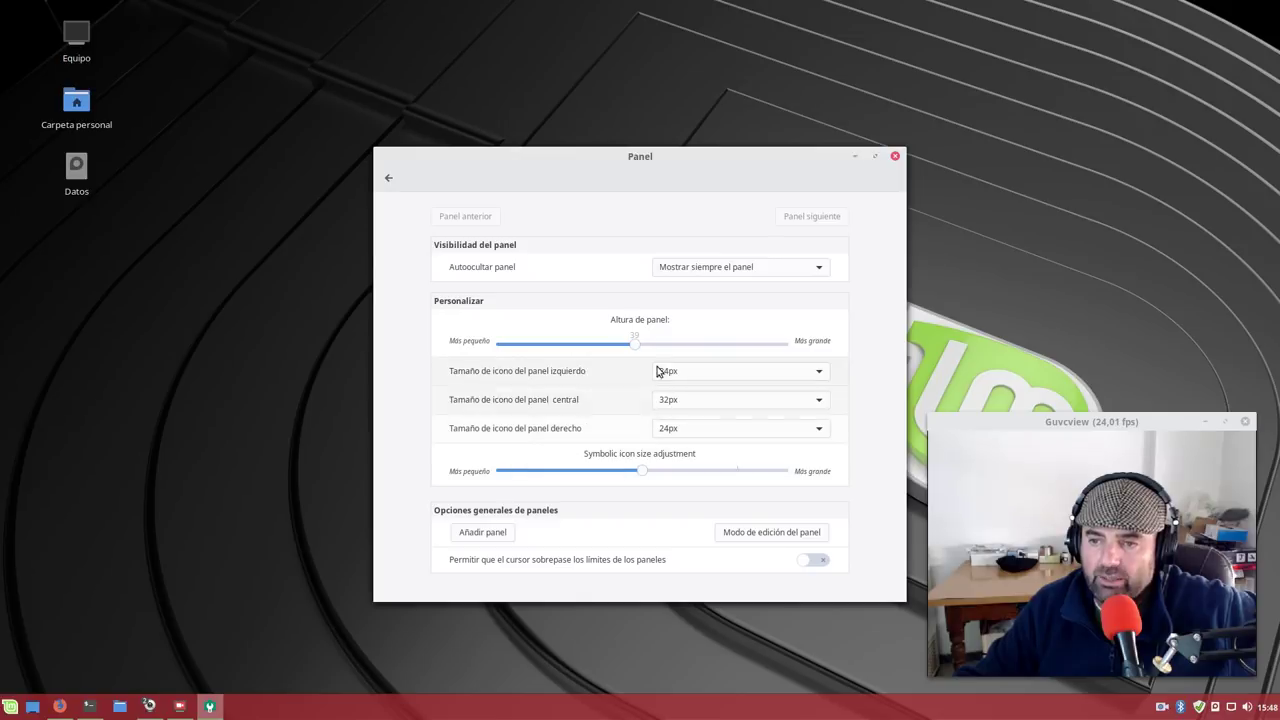
{"action": "left_click", "coordinate": [713, 403]}
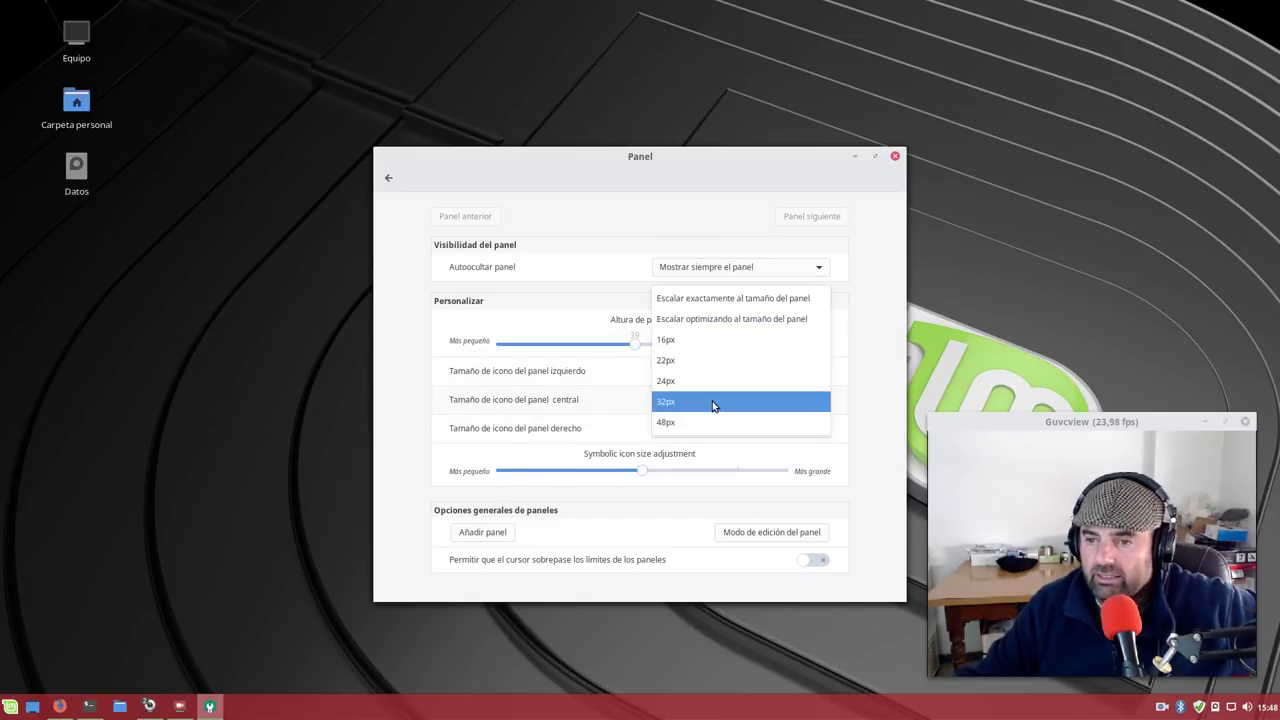
{"action": "left_click", "coordinate": [705, 380]}
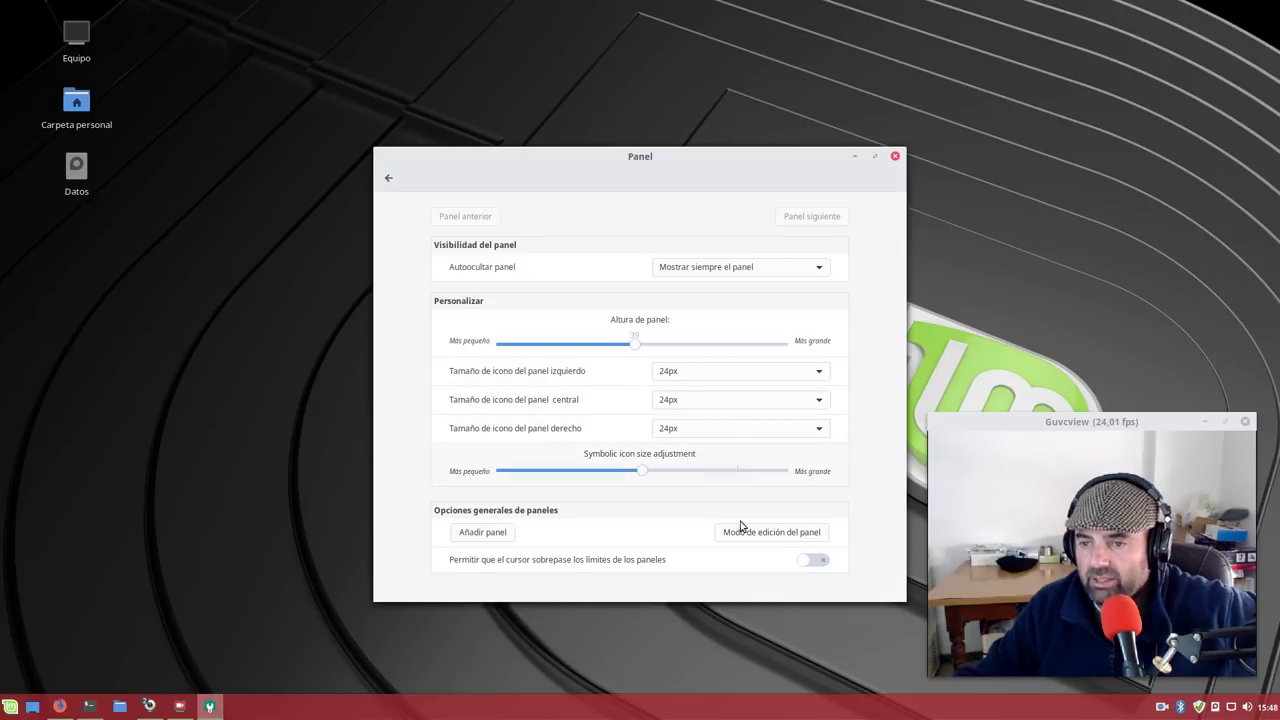
{"action": "left_click", "coordinate": [387, 179]}
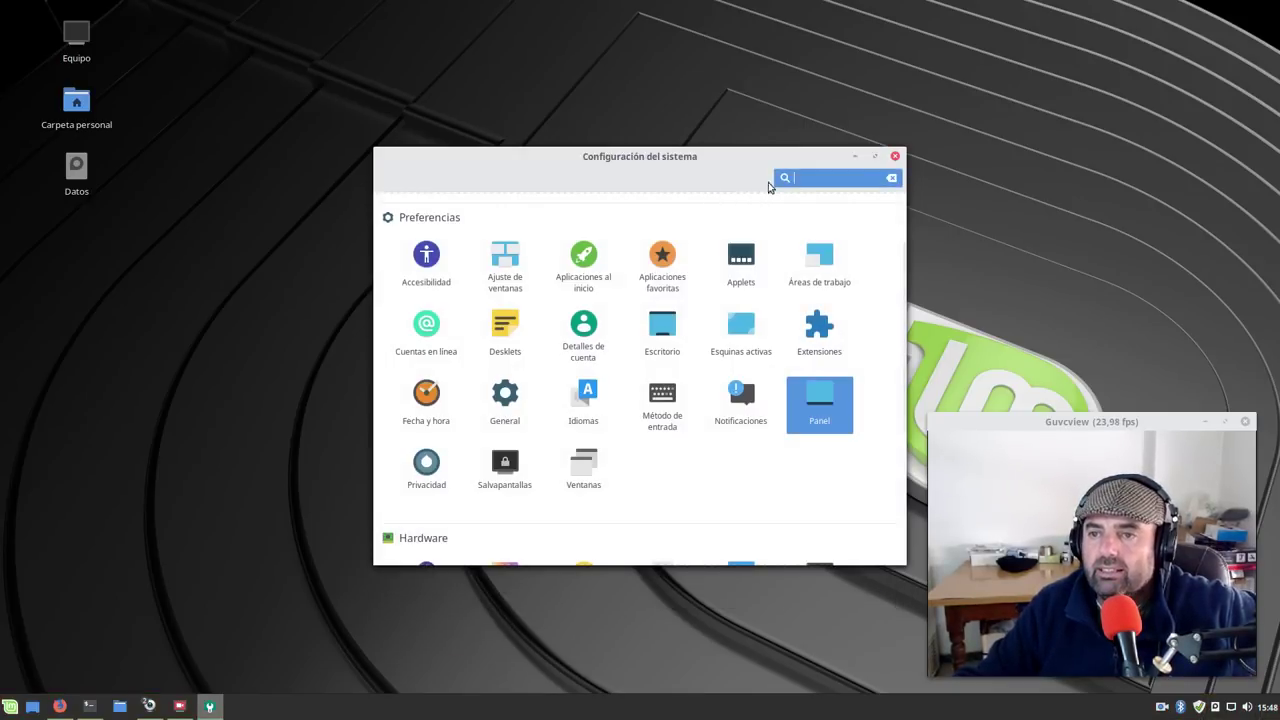
{"action": "left_click", "coordinate": [895, 156]}
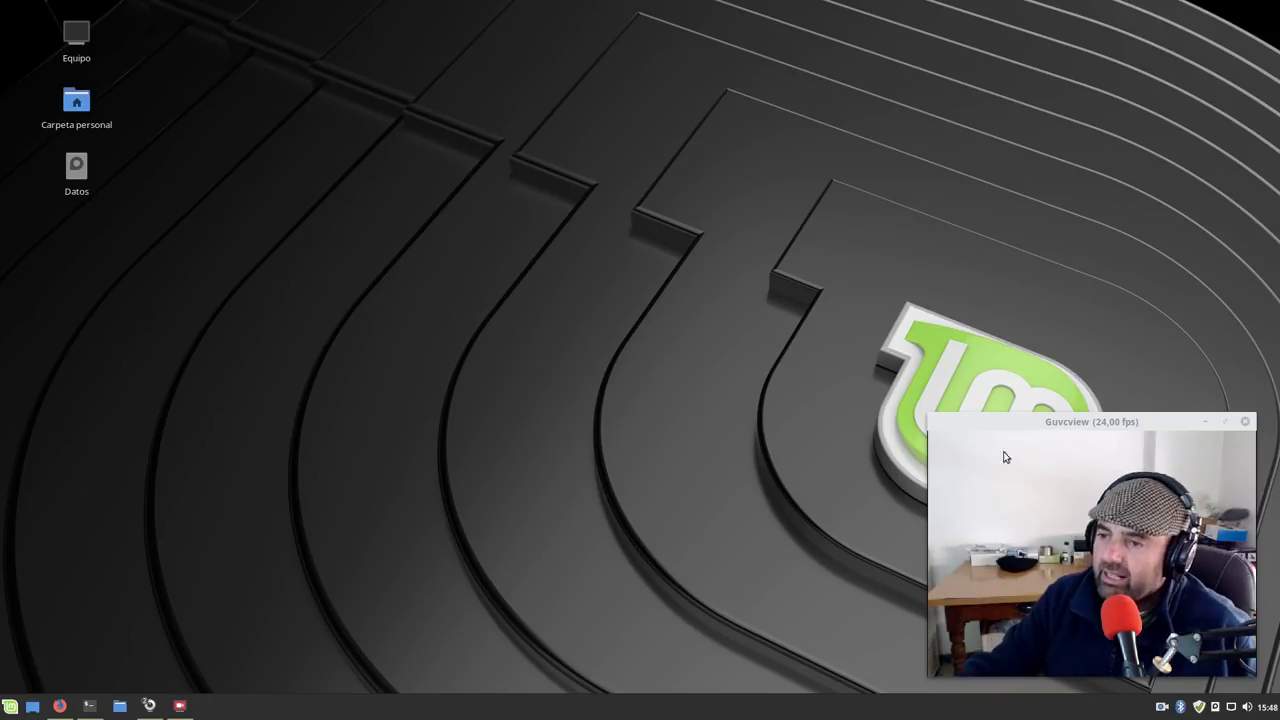
{"action": "left_click", "coordinate": [174, 710]}
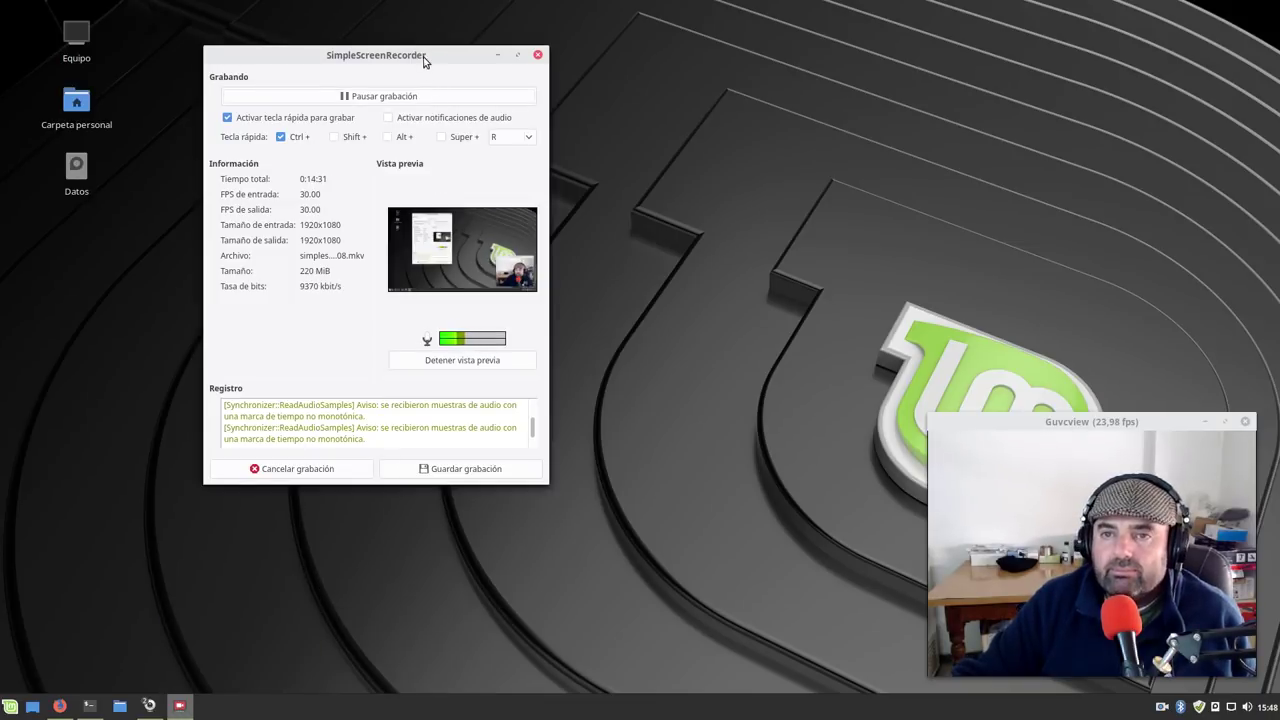
{"action": "left_click_drag", "start_coordinate": [428, 57], "coordinate": [550, 54]}
Switch to Firefox, review the Linux Mint testing index and the stable release timing in the November 2018 Monthly News post, and minimize the browser
{"action": "left_click", "coordinate": [60, 706]}
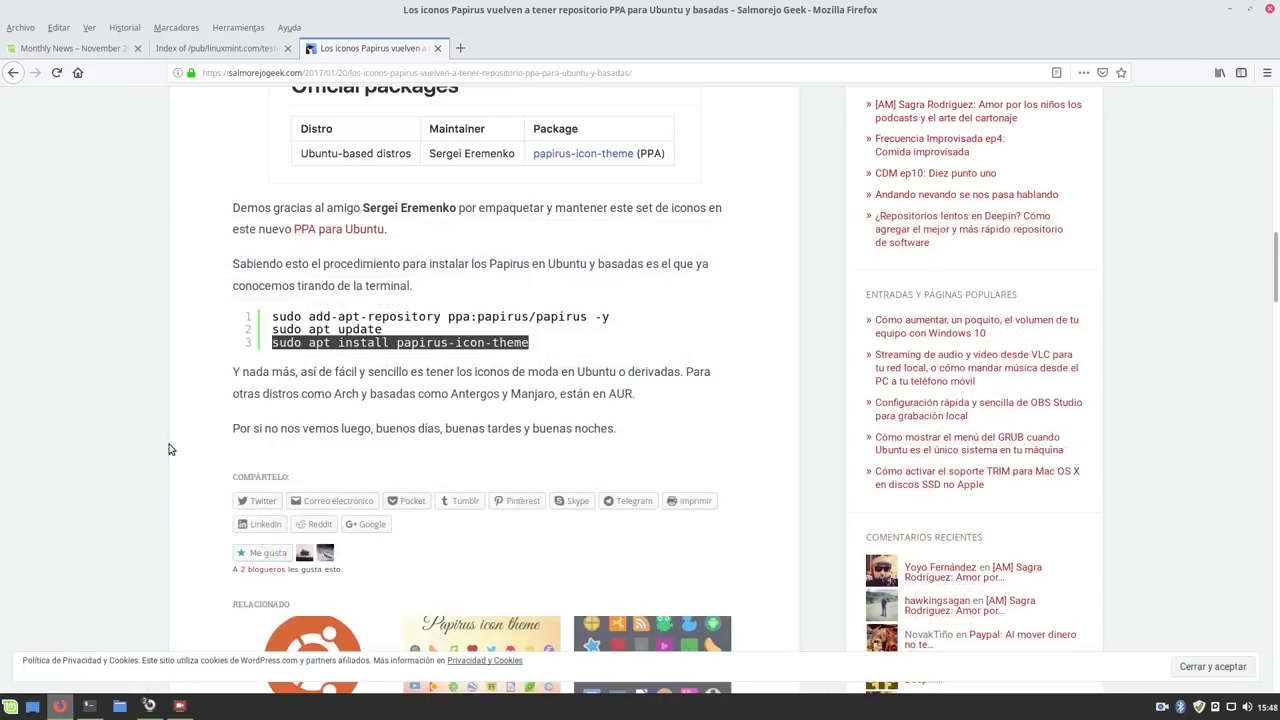
{"action": "left_click", "coordinate": [206, 50]}
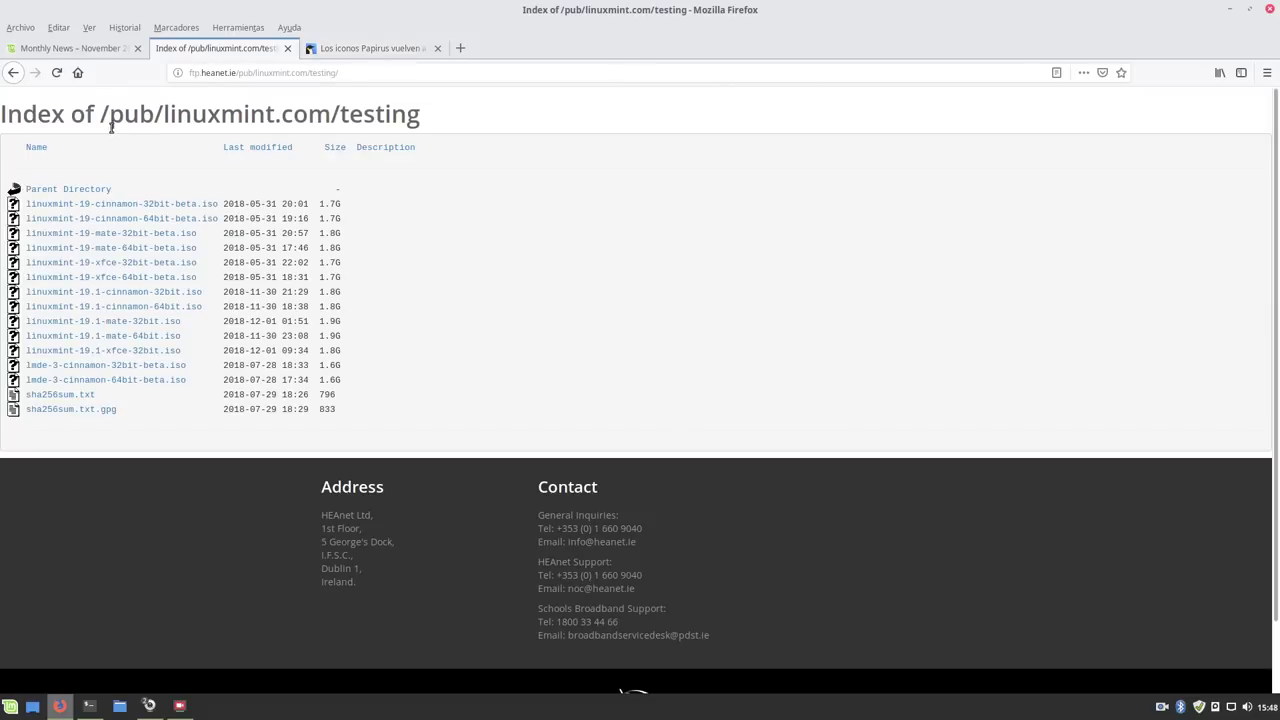
{"action": "left_click", "coordinate": [82, 50]}
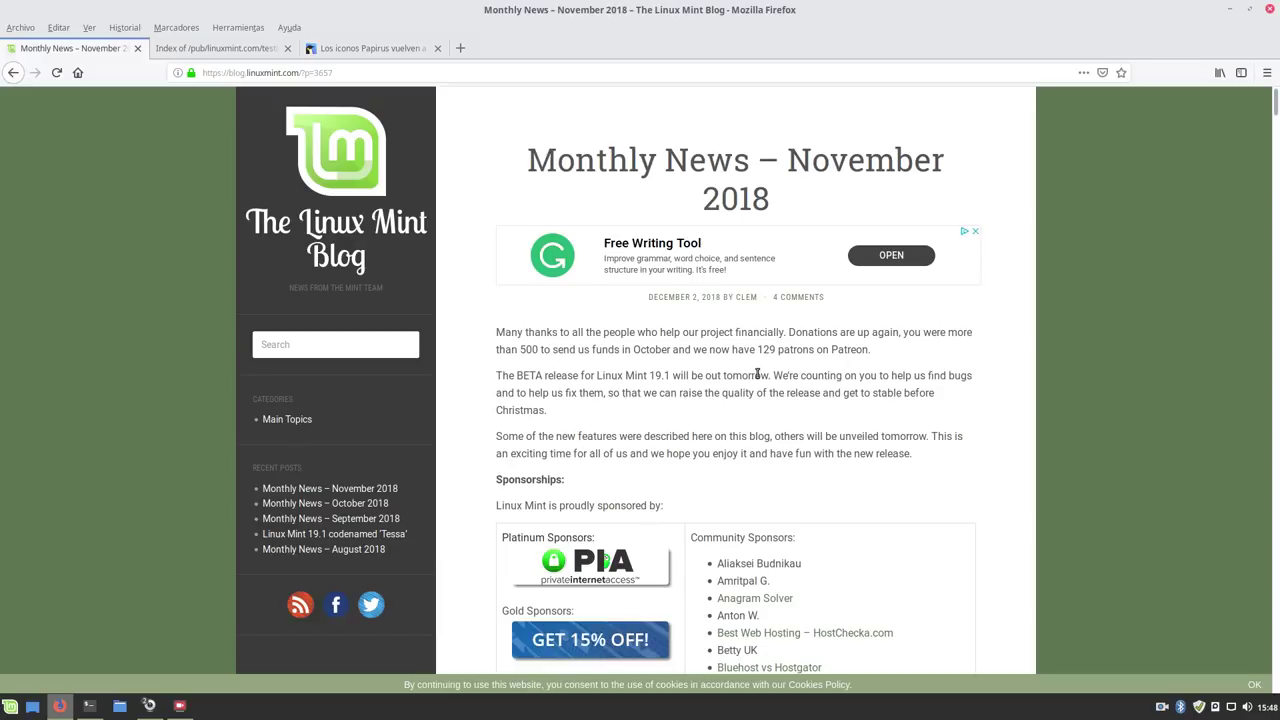
{"action": "left_click_drag", "start_coordinate": [547, 411], "coordinate": [494, 410]}
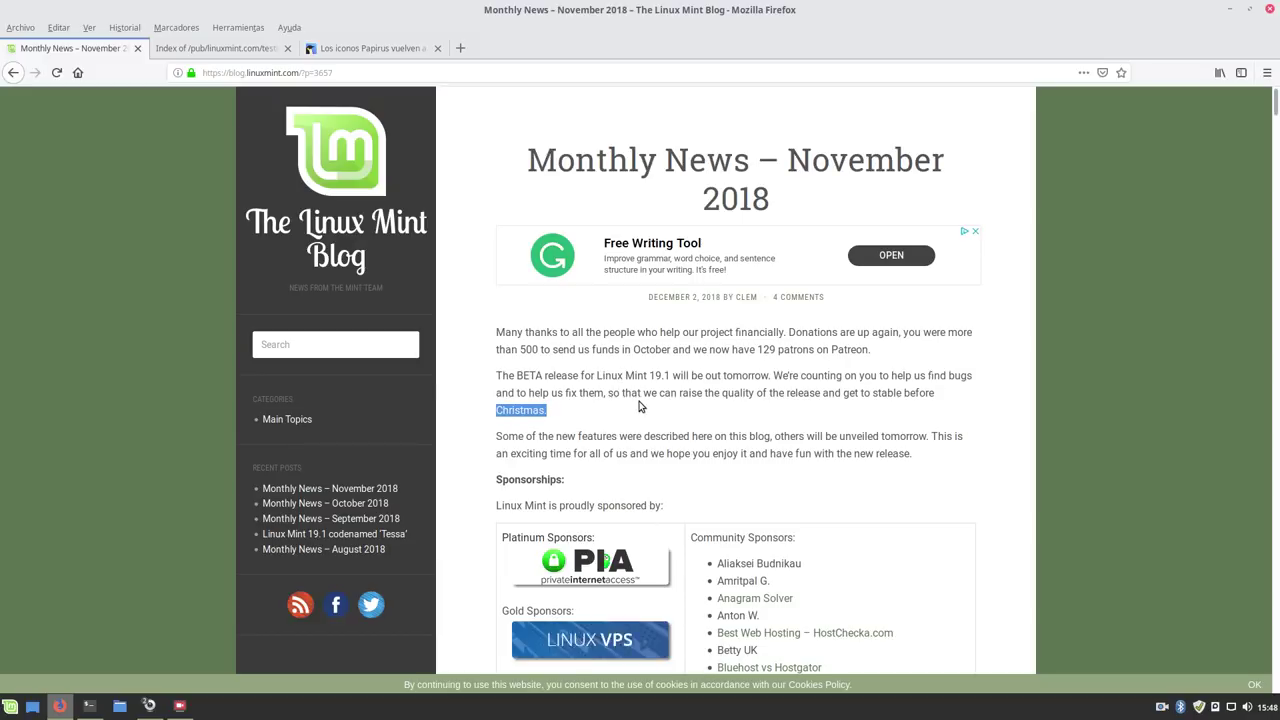
{"action": "left_click", "coordinate": [1231, 10]}
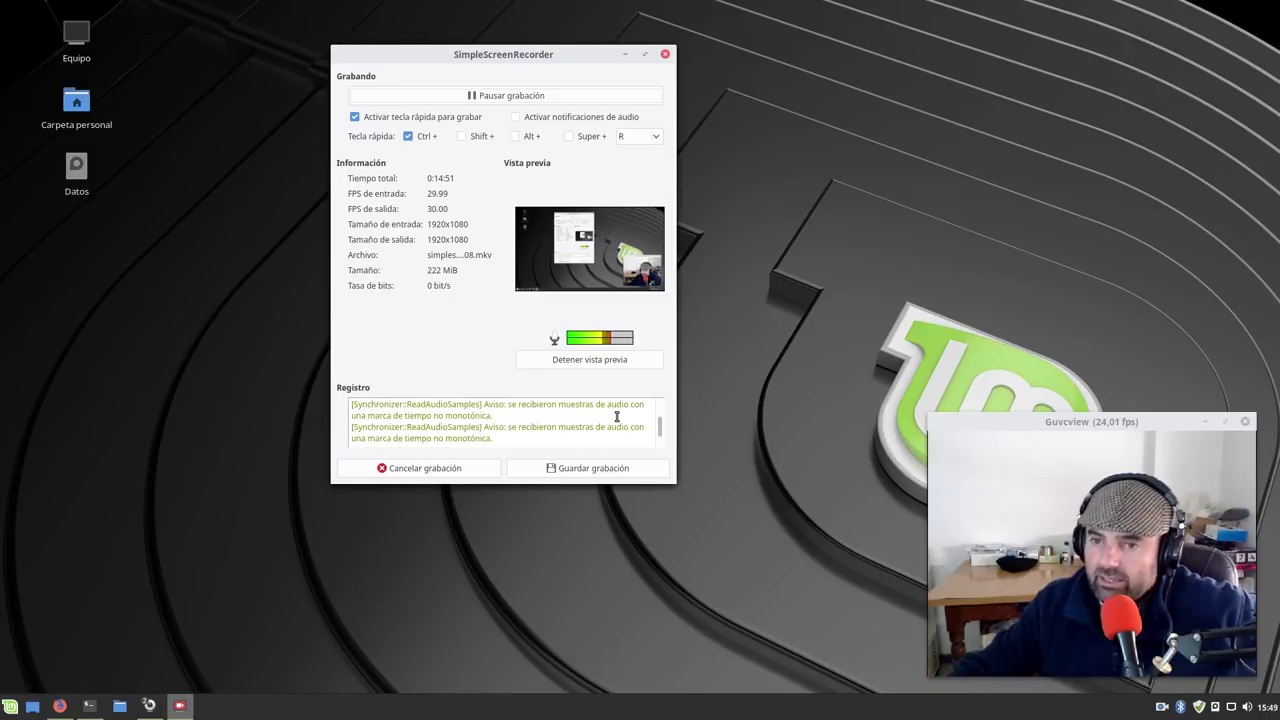
{"action": "left_click_drag", "start_coordinate": [548, 63], "coordinate": [459, 62]}
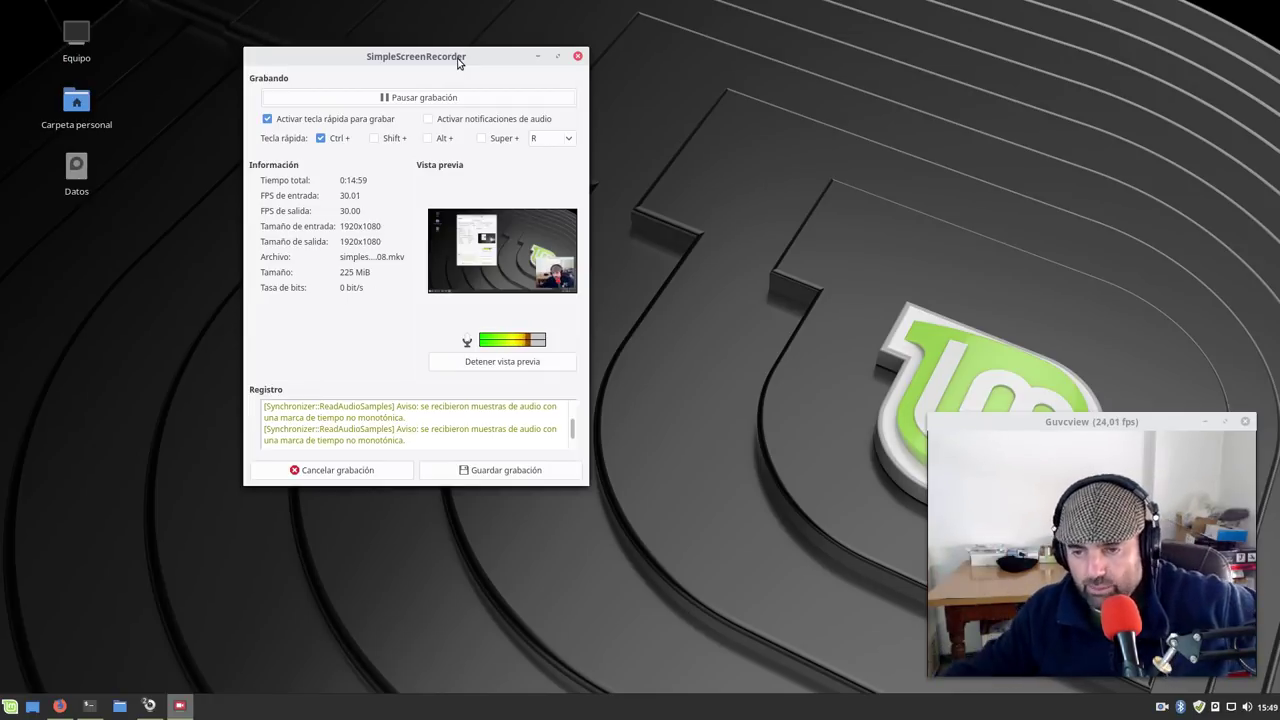
{"action": "left_click_drag", "start_coordinate": [437, 62], "coordinate": [428, 62]}
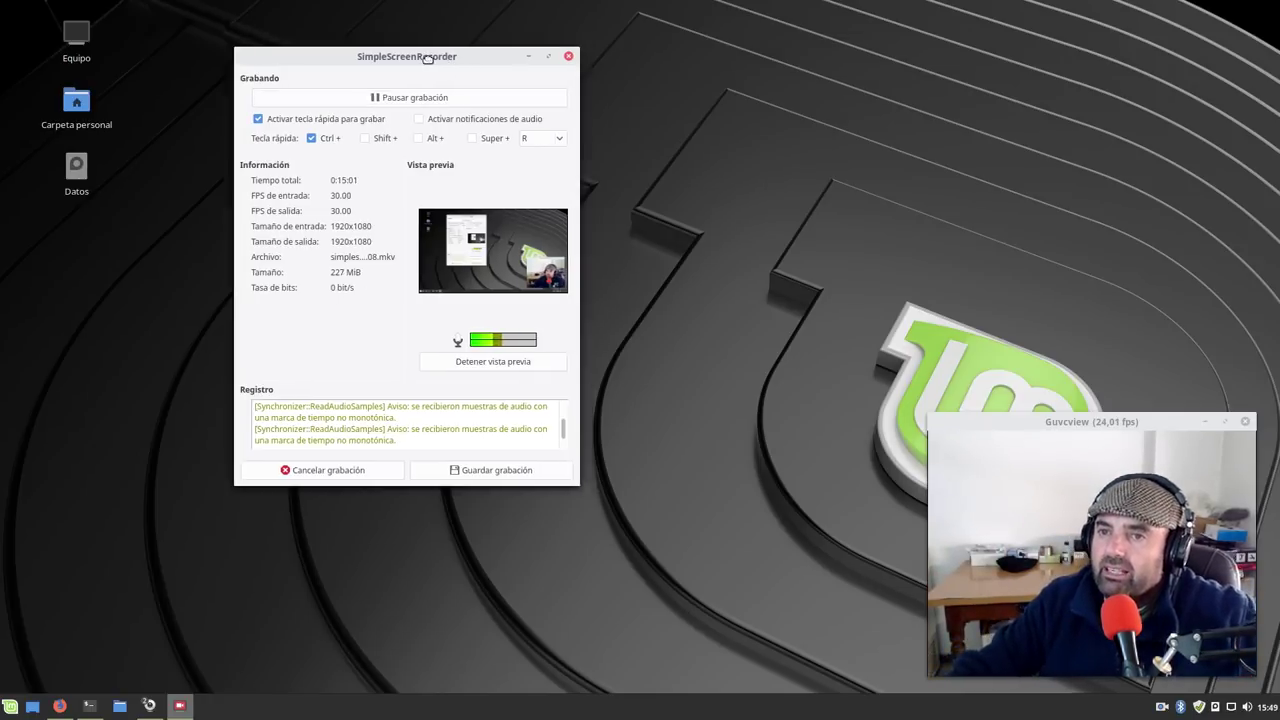